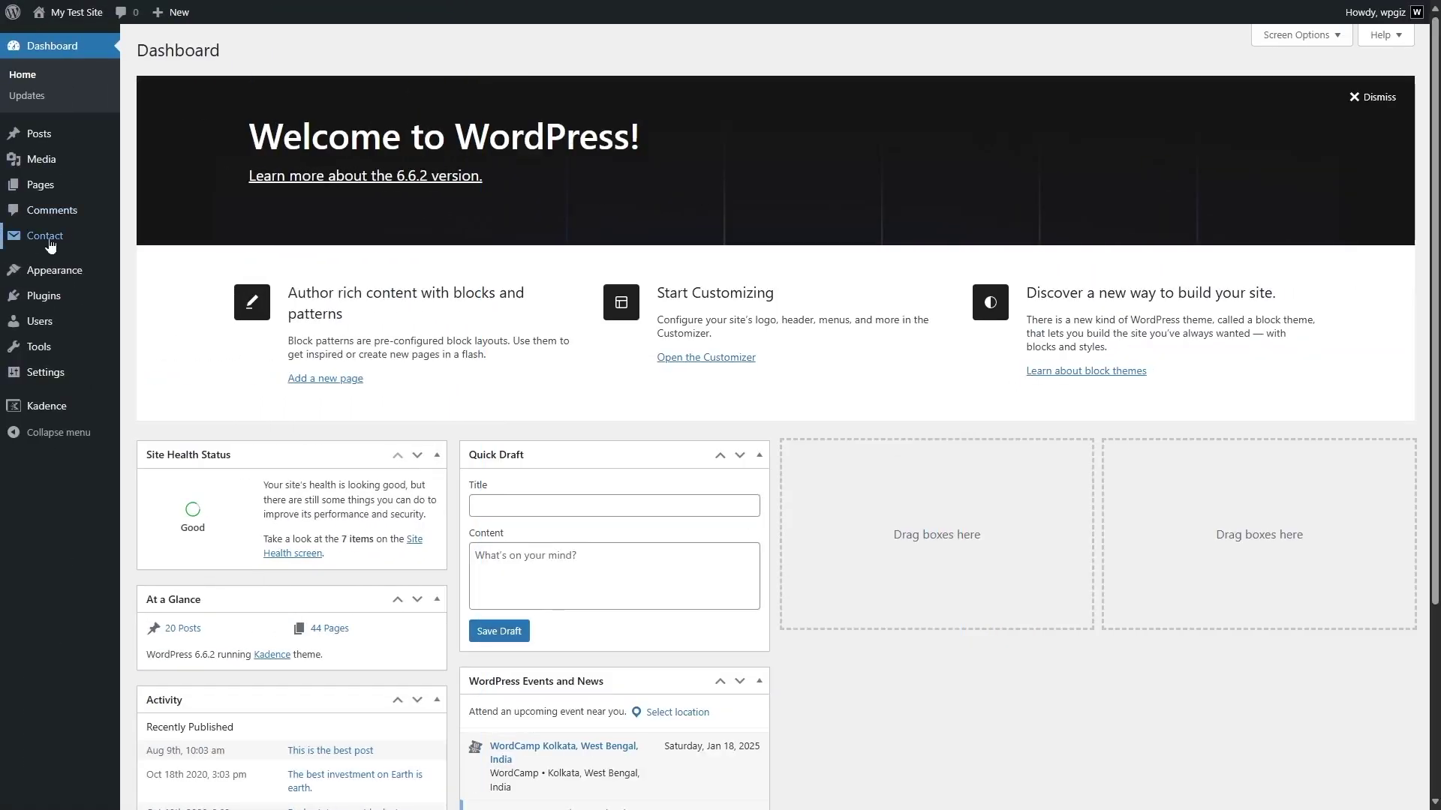
Step: Check the Contact Forms list for Contact form 1, then go to the Add Plugins page
{"action": "left_click", "coordinate": [45, 237]}
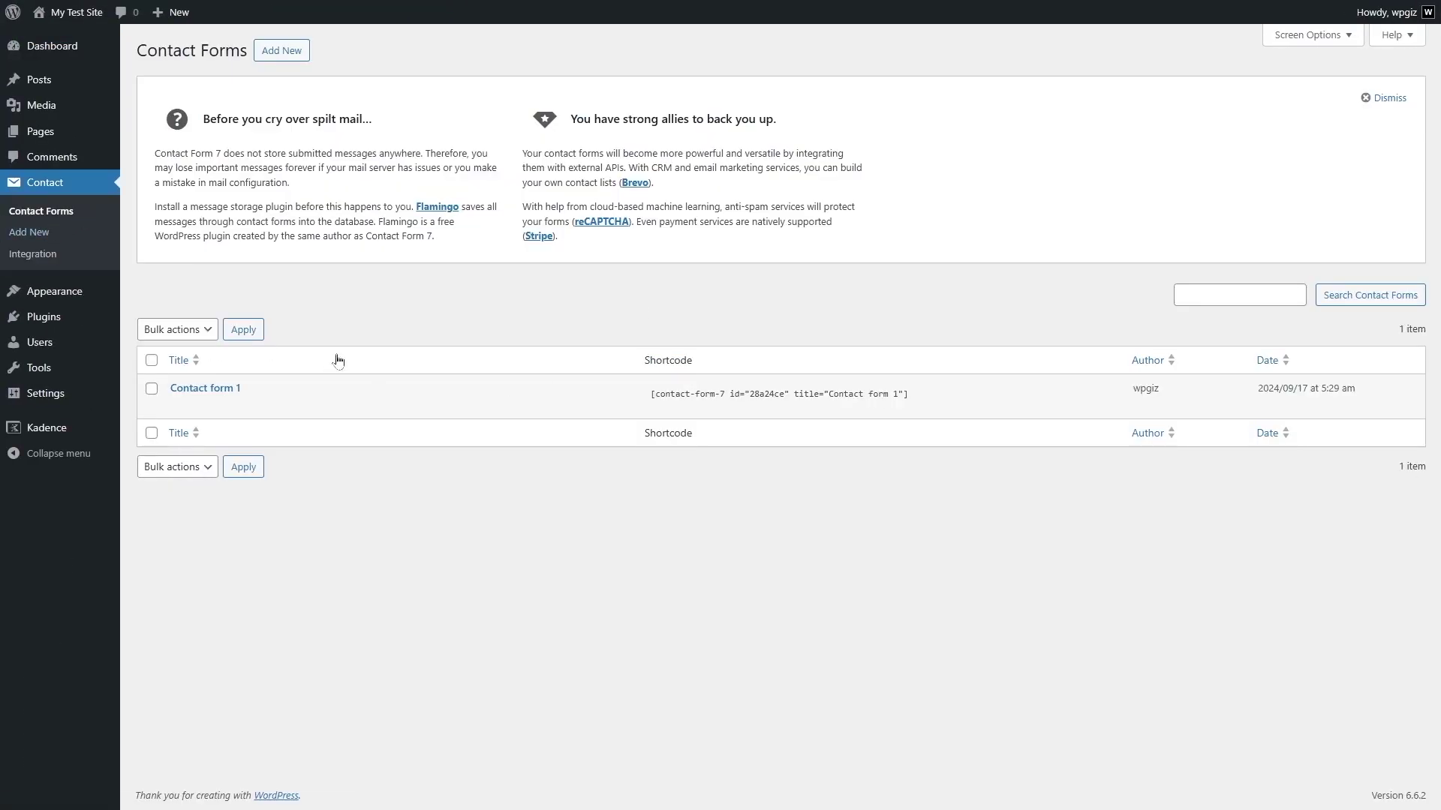
{"action": "mouse_move", "coordinate": [218, 387]}
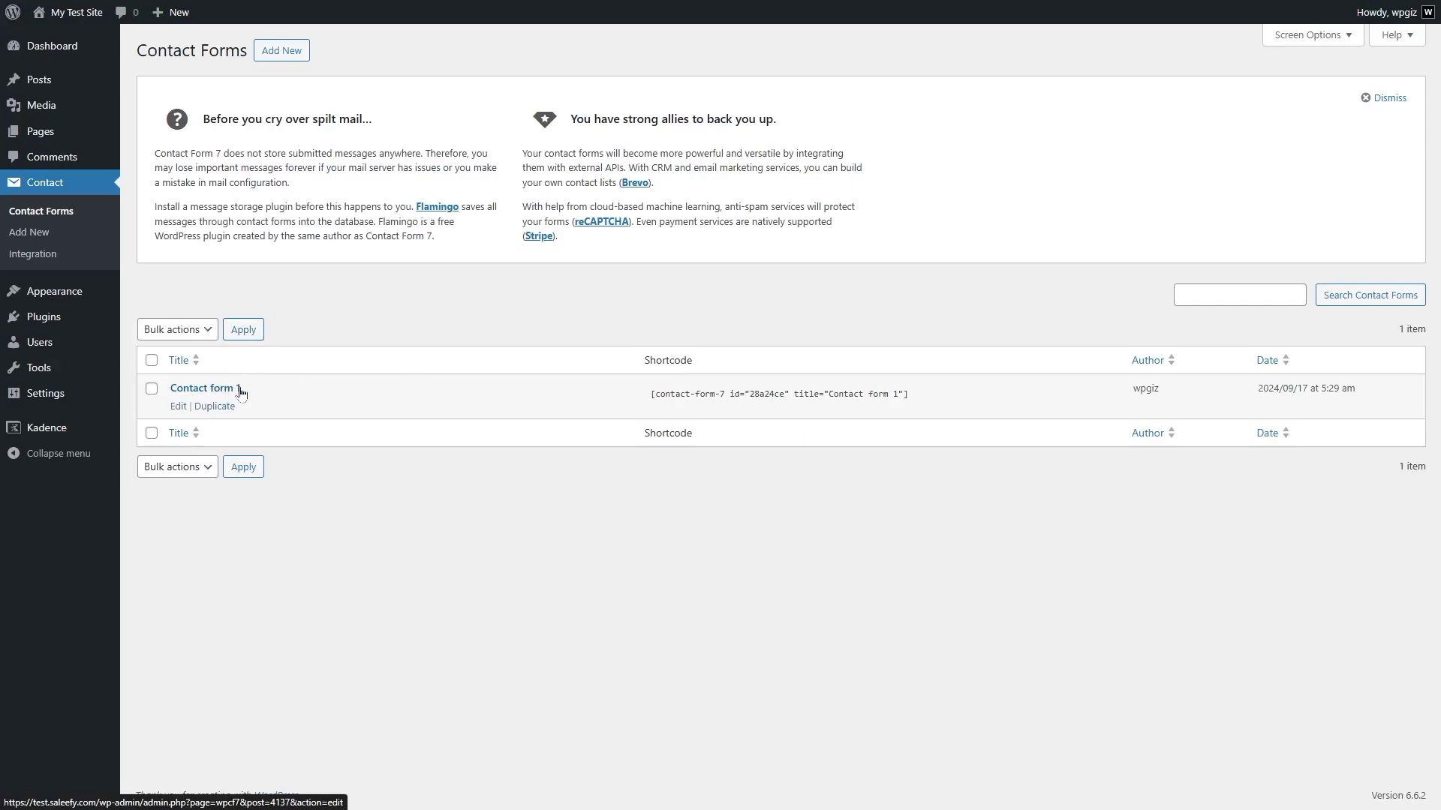
{"action": "mouse_move", "coordinate": [43, 319]}
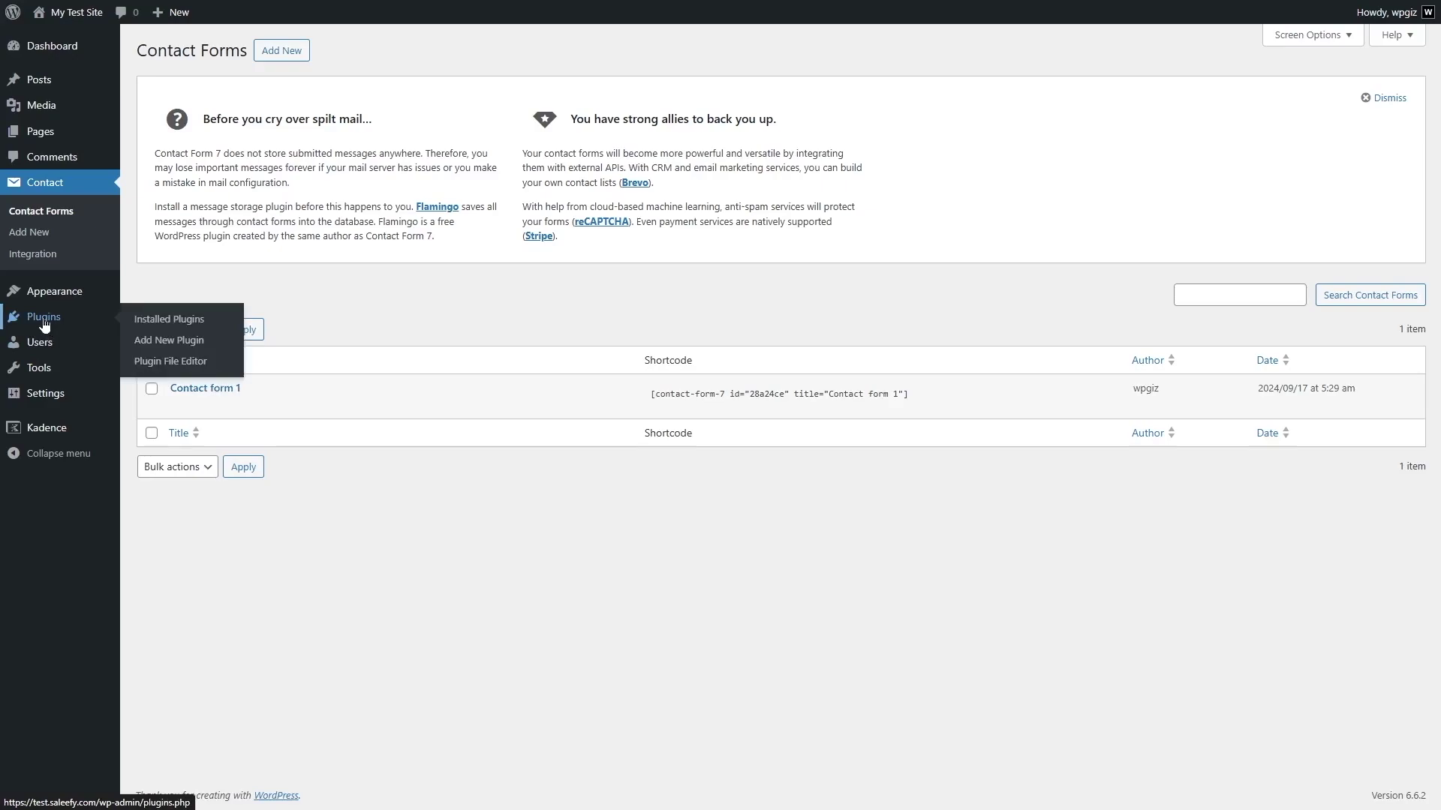
{"action": "left_click", "coordinate": [172, 342]}
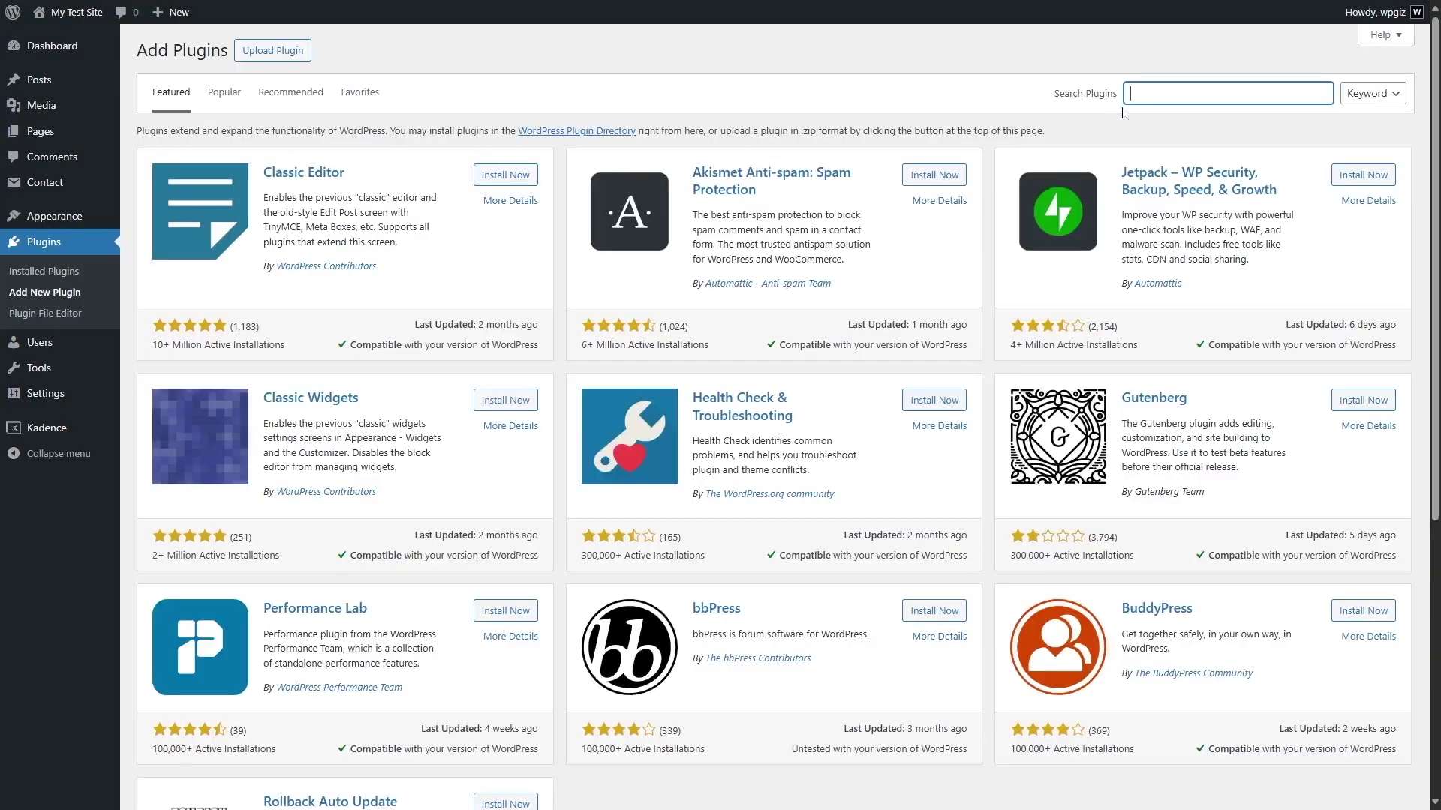
Step: Search for 'Bit Integrations', then install and activate the plugin
{"action": "type", "text": "Bit Integrations"}
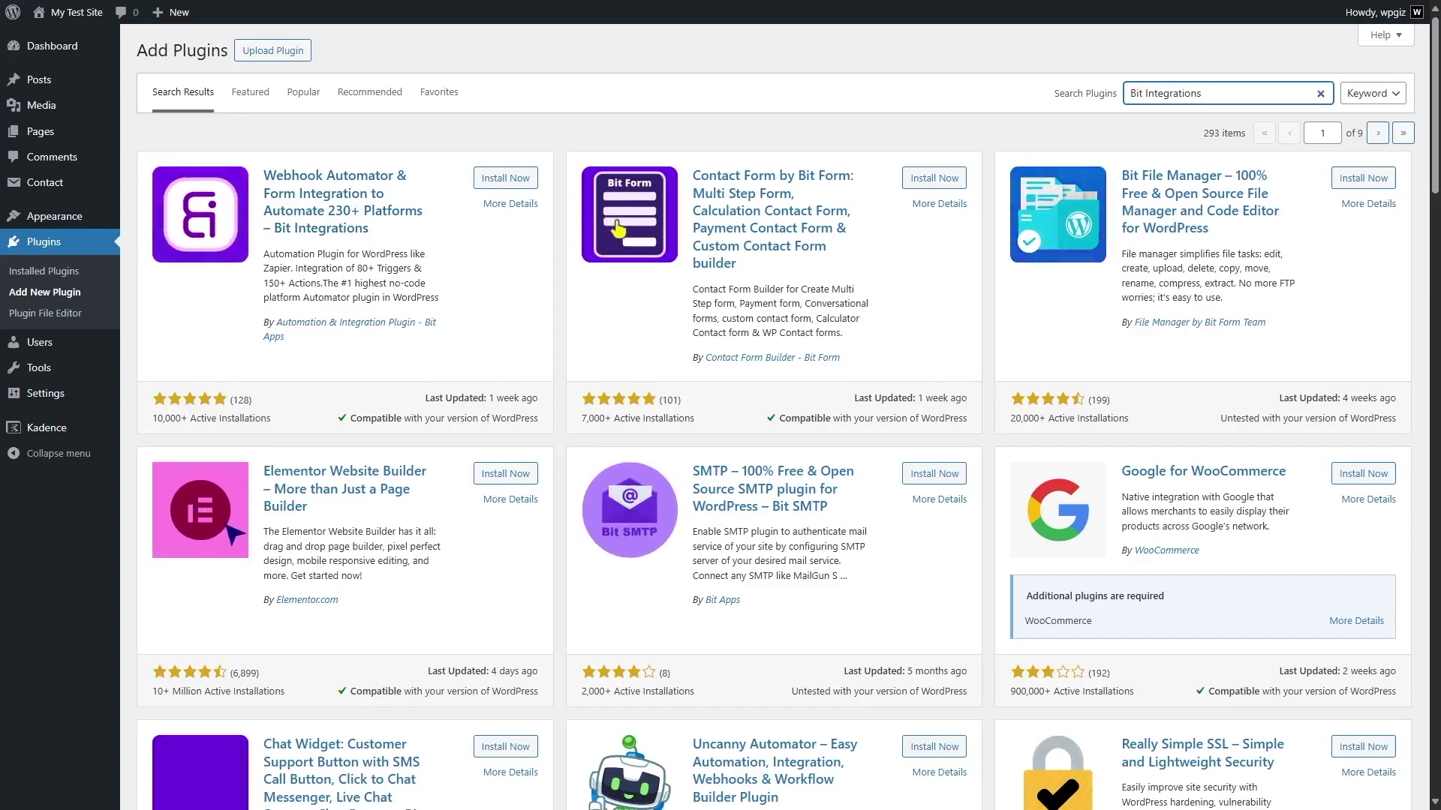
{"action": "left_click", "coordinate": [491, 180]}
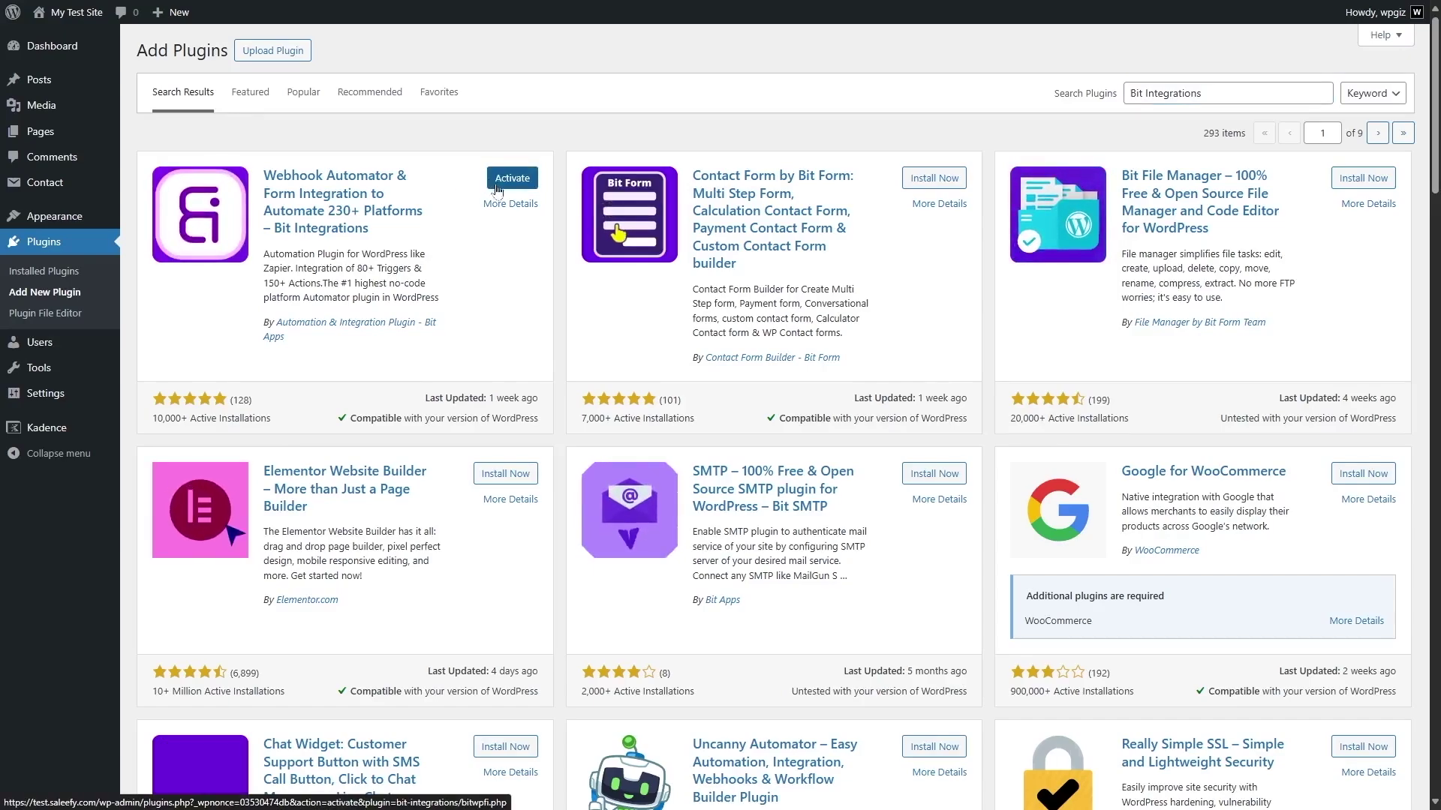
{"action": "left_click", "coordinate": [496, 184]}
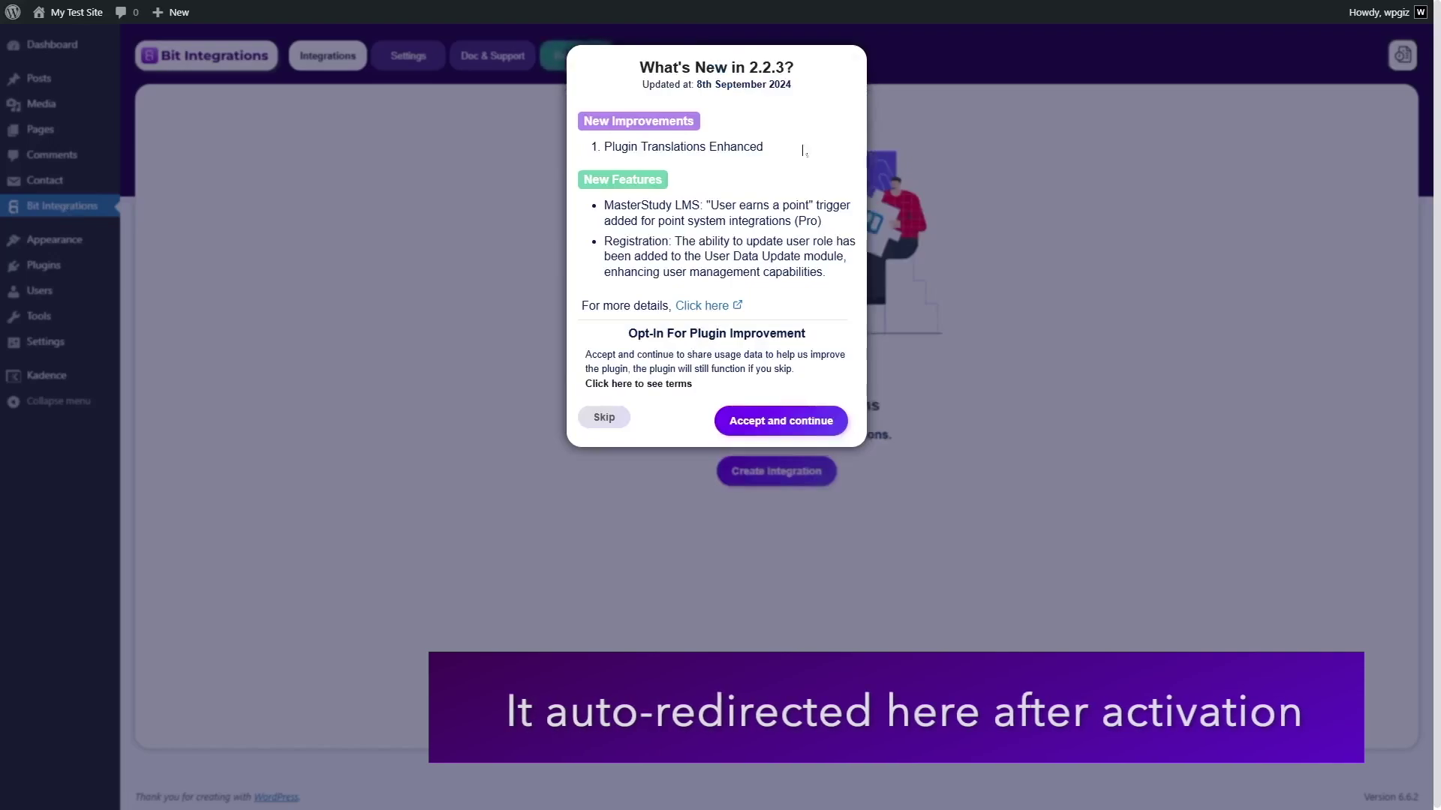
Step: Skip the What's New notice and create a new integration to browse the available triggers
{"action": "left_click", "coordinate": [600, 426]}
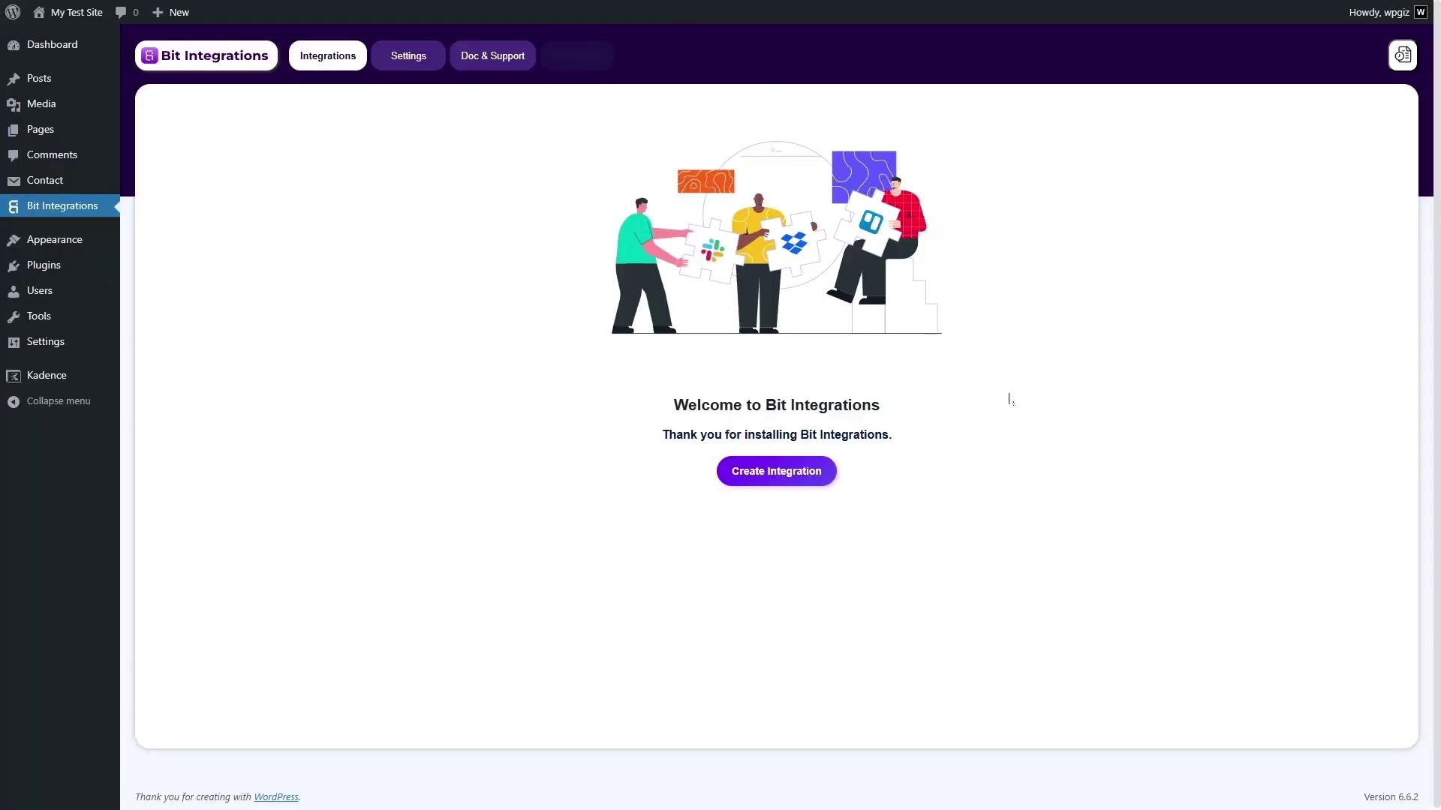
{"action": "left_click", "coordinate": [776, 479]}
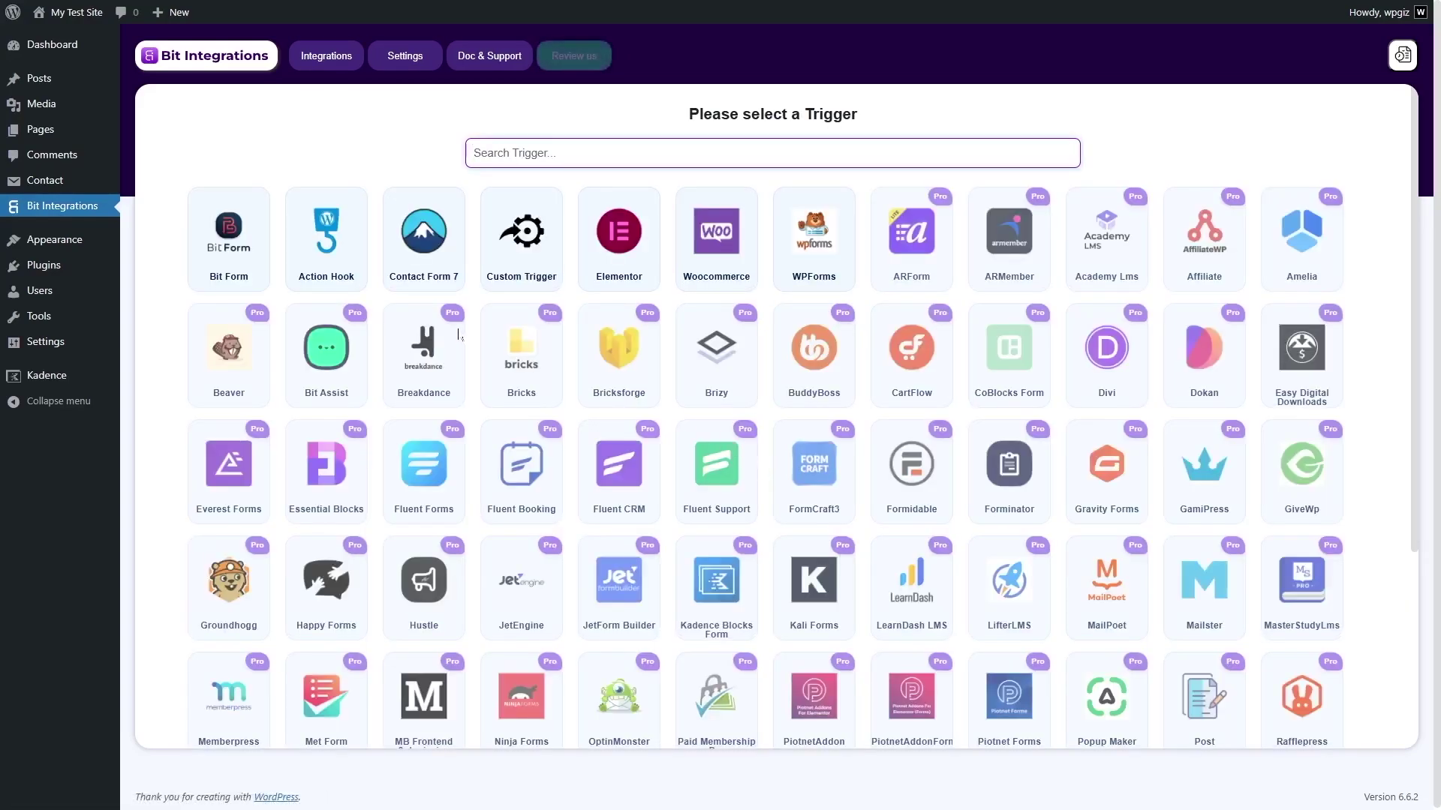
{"action": "scroll", "coordinate": [1350, 280], "scroll_direction": "down", "scroll_amount": 3}
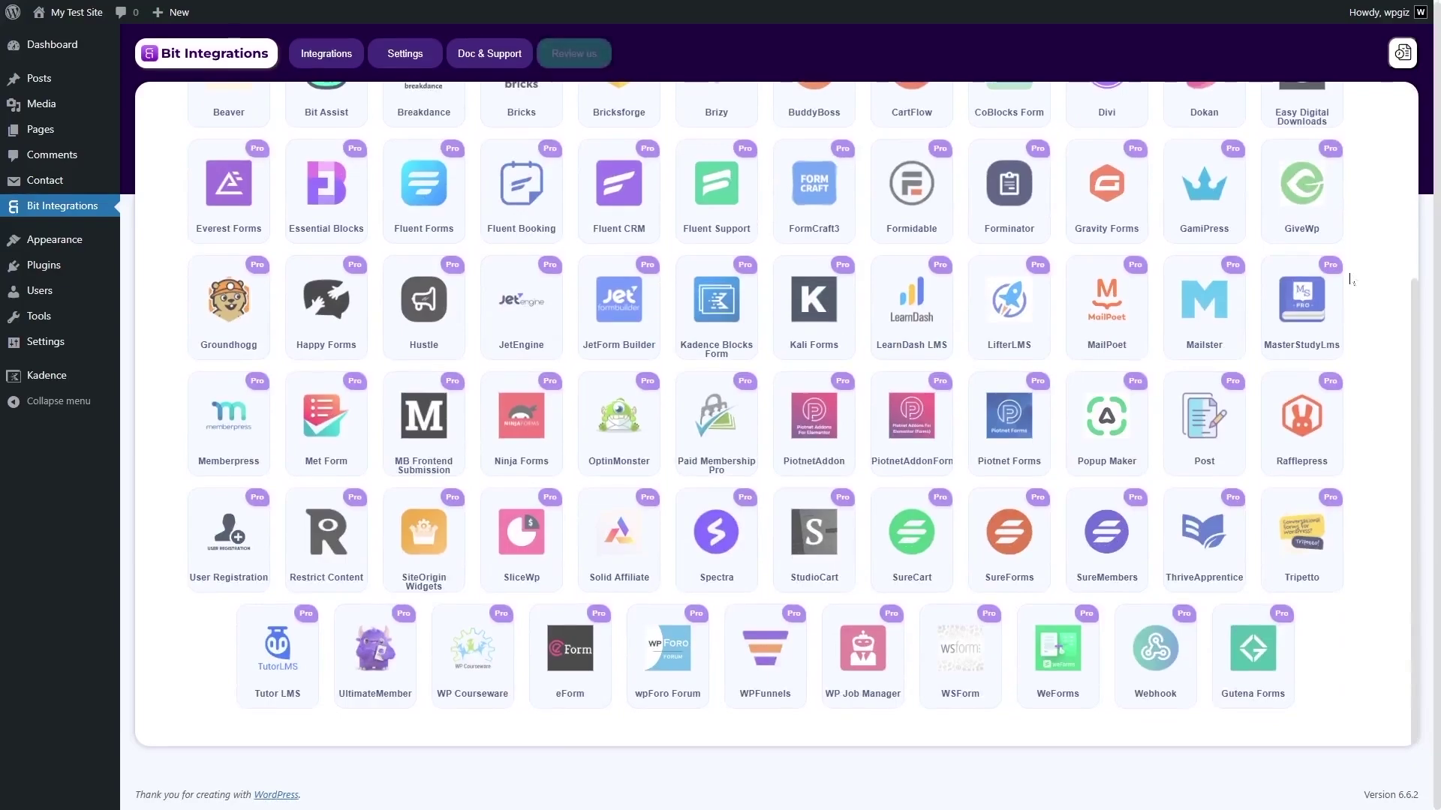
{"action": "scroll", "coordinate": [1349, 280], "scroll_direction": "up", "scroll_amount": 5}
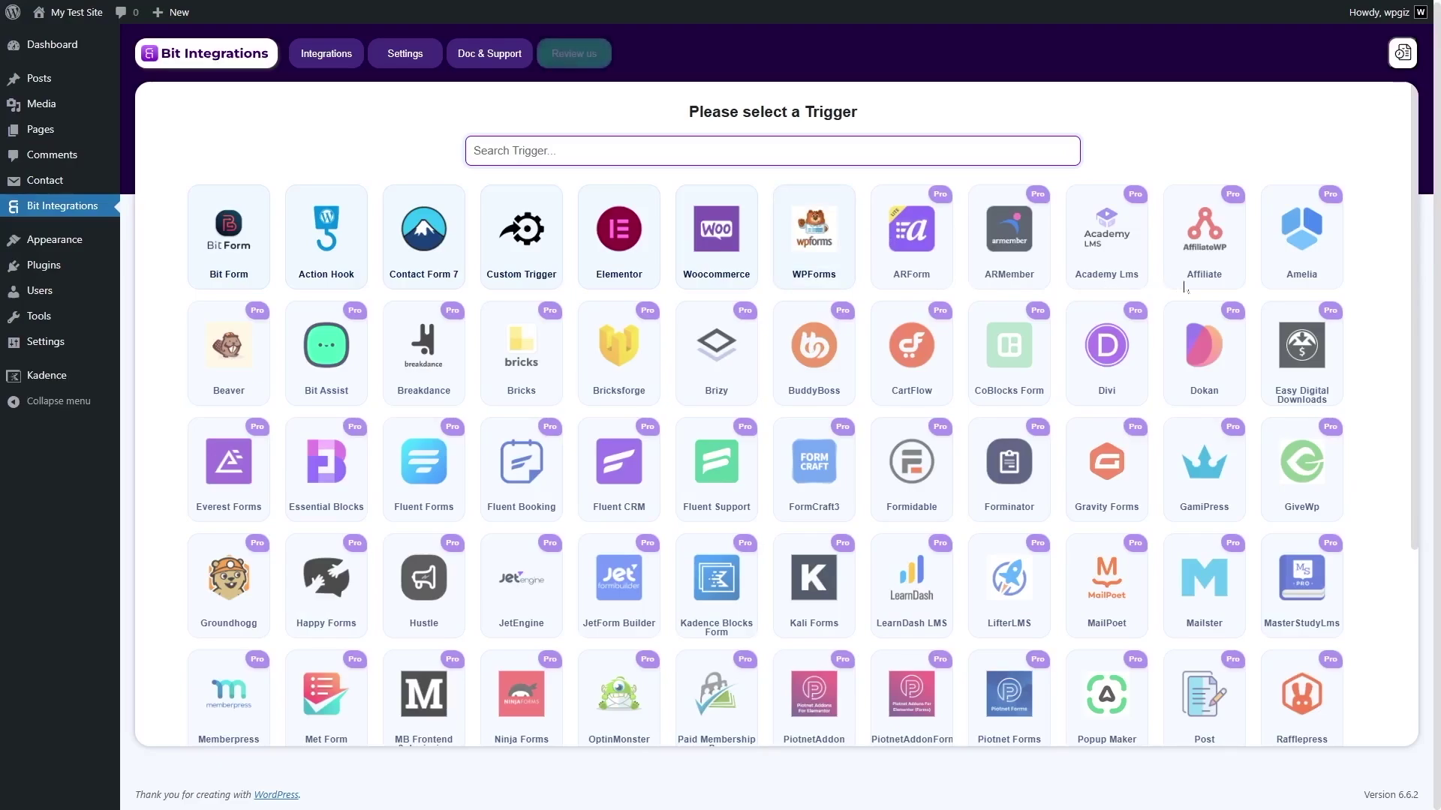
{"action": "scroll", "coordinate": [1268, 510], "scroll_direction": "down", "scroll_amount": 3}
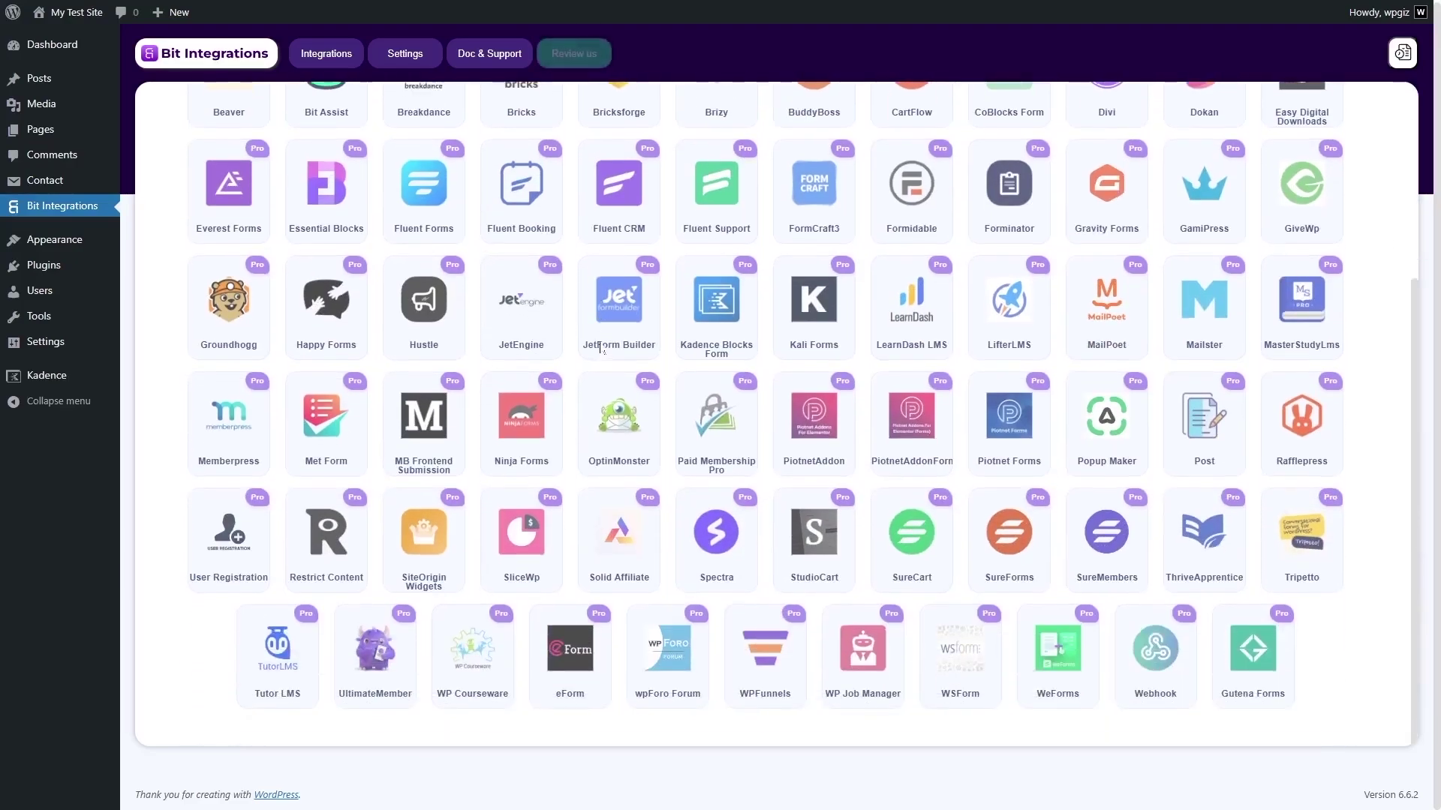
{"action": "scroll", "coordinate": [640, 285], "scroll_direction": "up", "scroll_amount": 3}
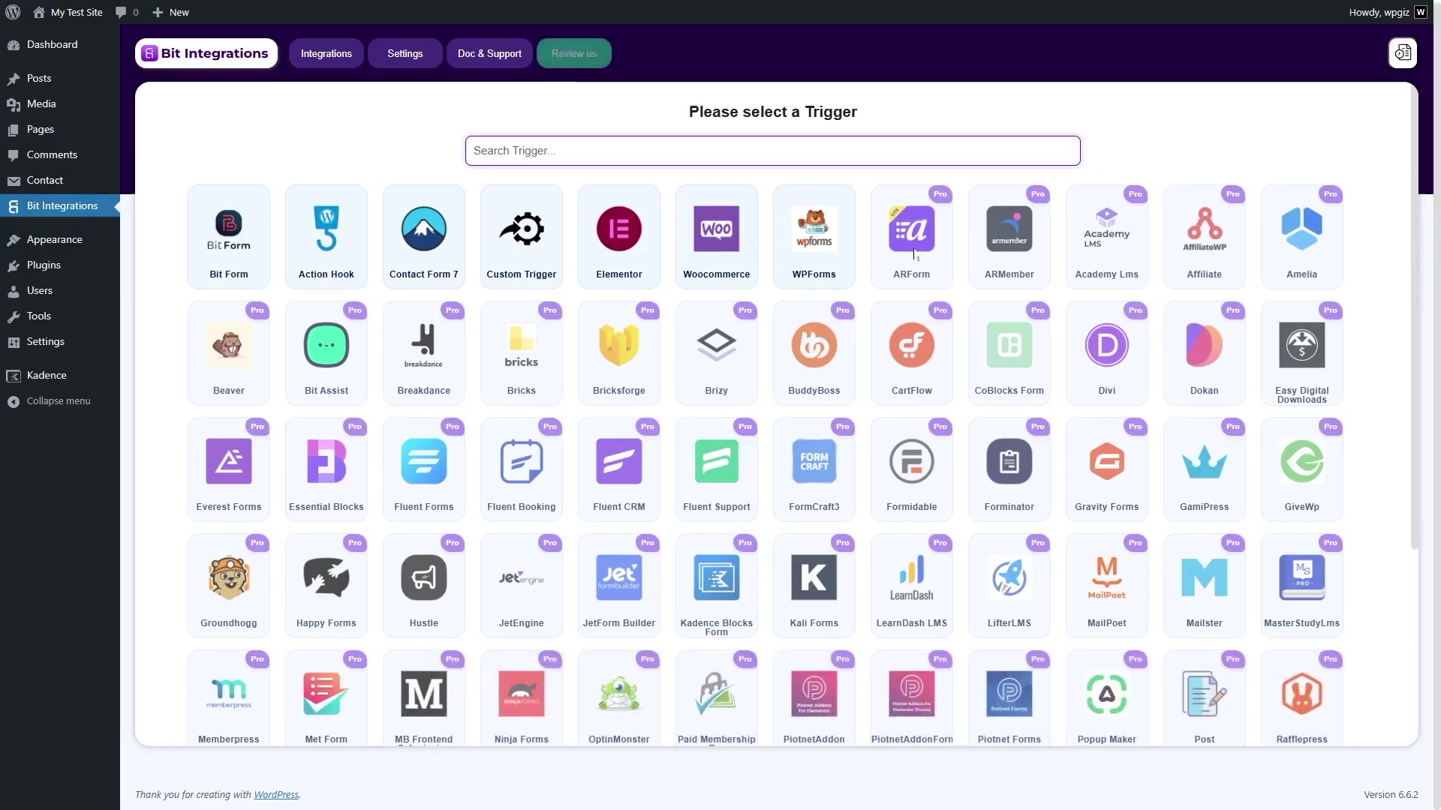
Step: Set Contact Form 7's Contact form 1 as the trigger and continue to the action list
{"action": "left_click", "coordinate": [421, 246]}
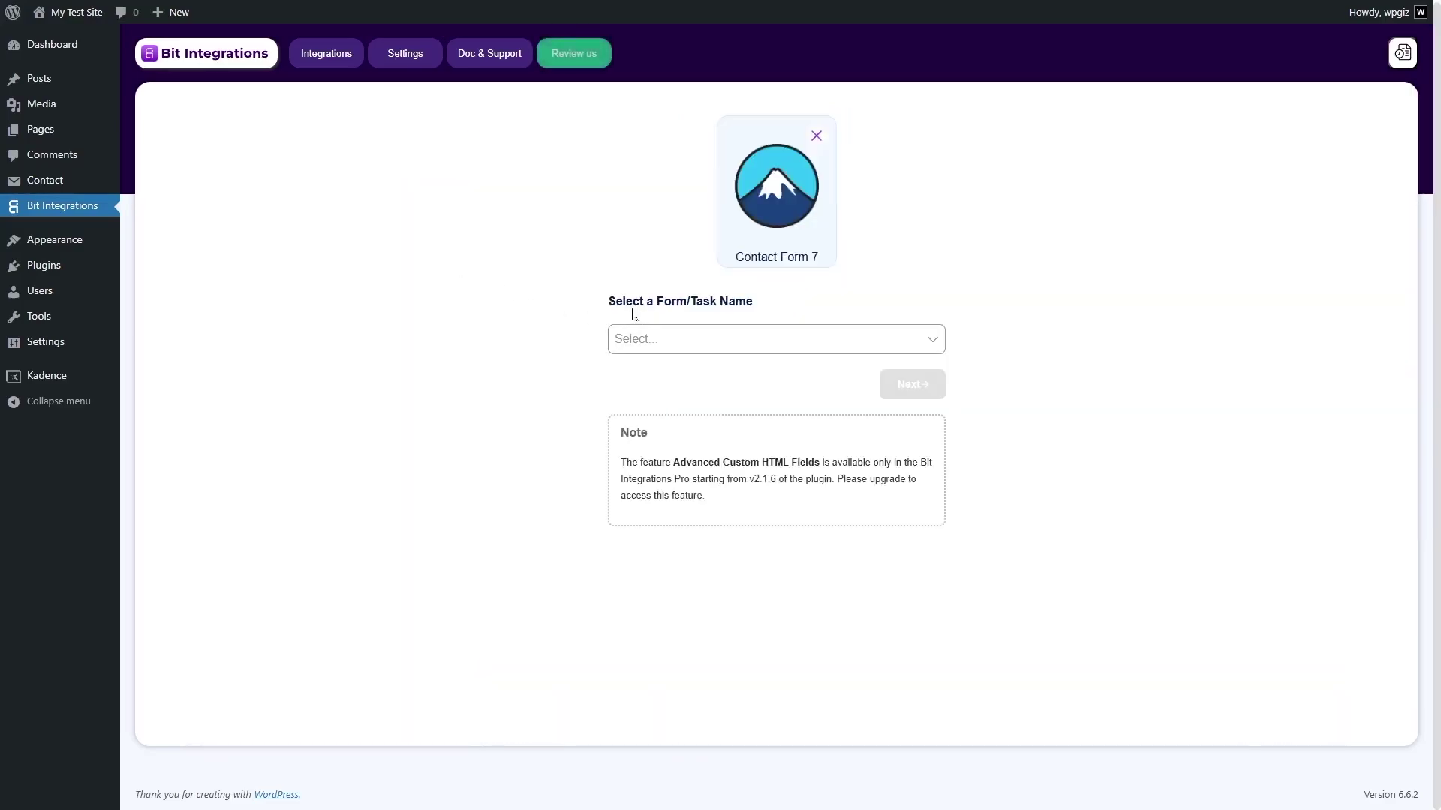
{"action": "left_click", "coordinate": [773, 338]}
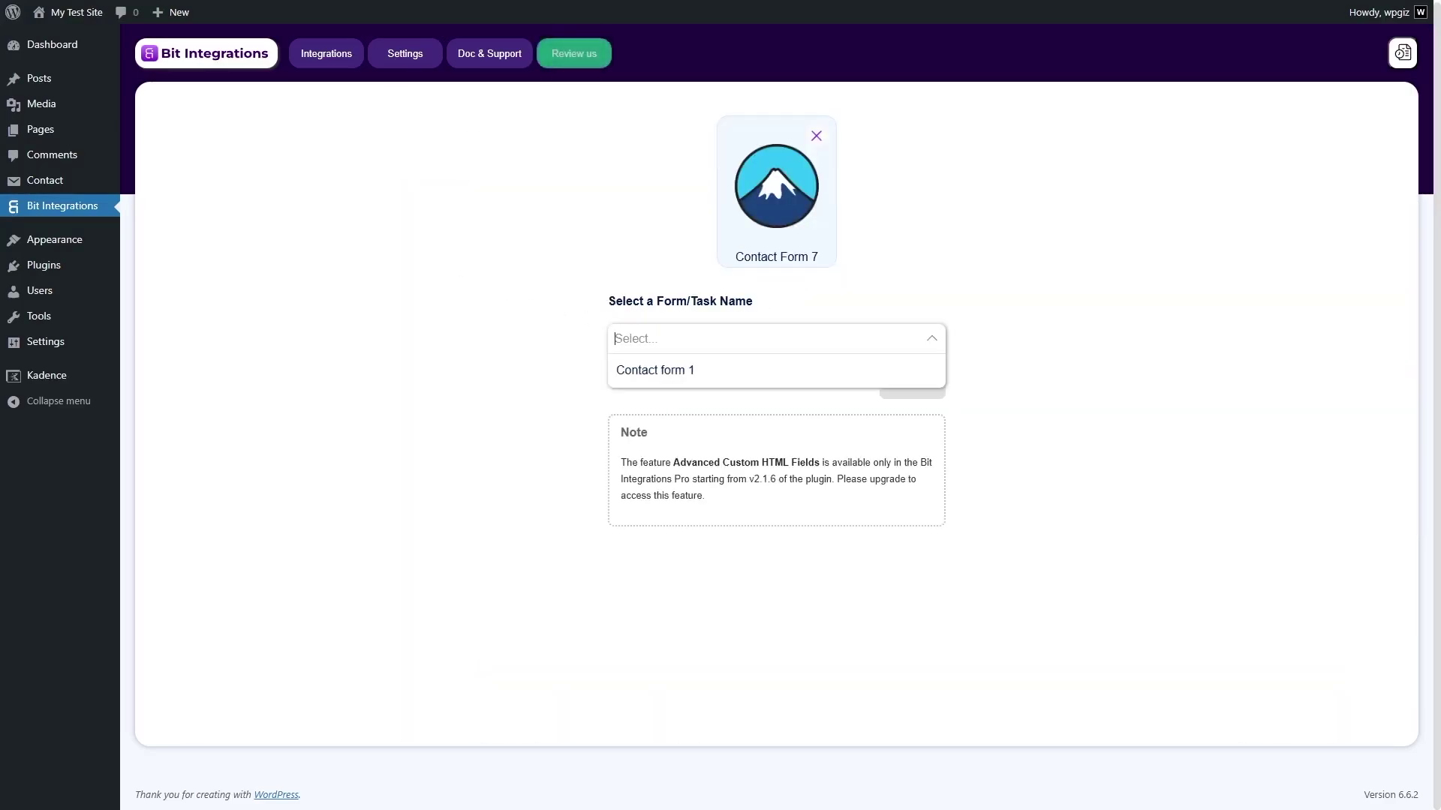
{"action": "left_click", "coordinate": [655, 372]}
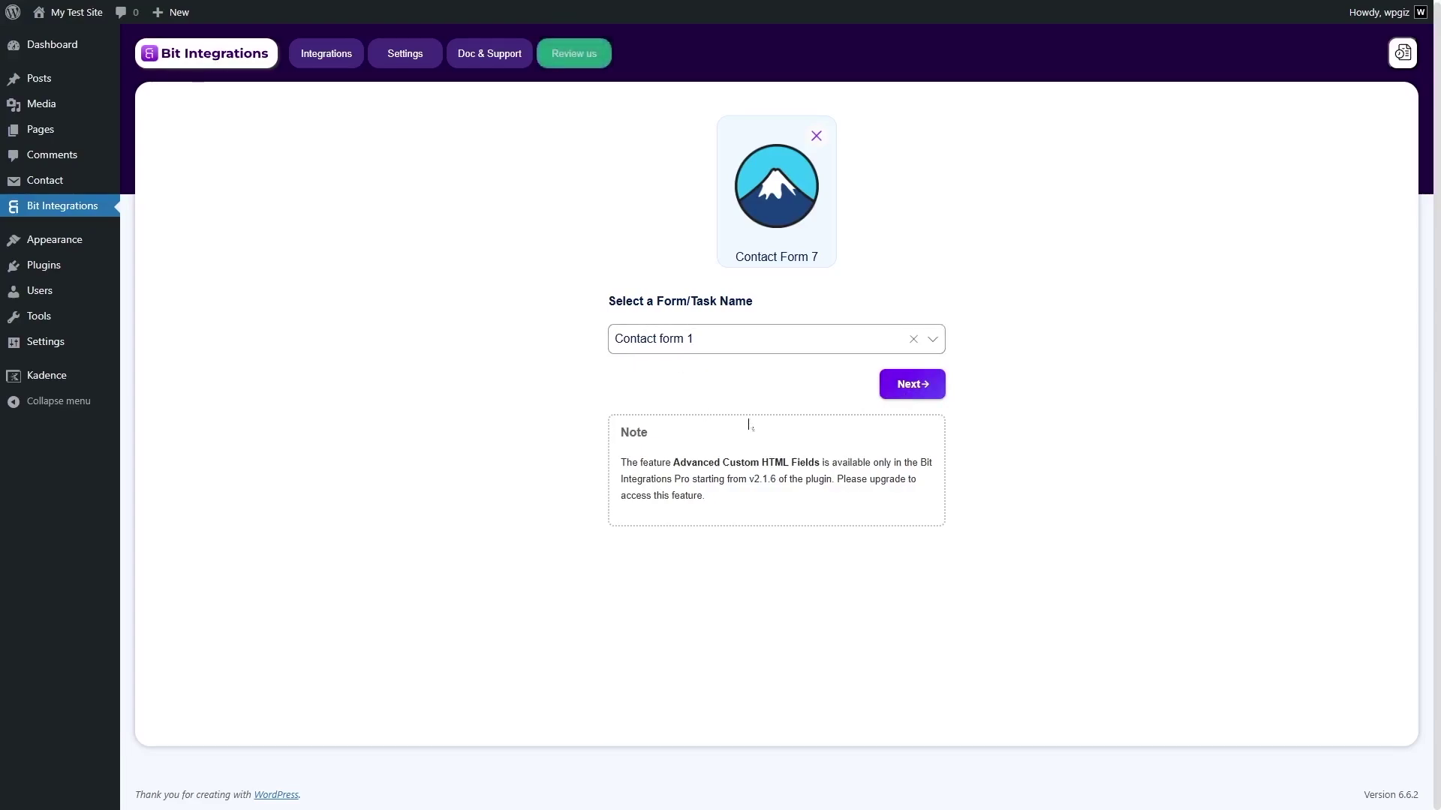
{"action": "left_click", "coordinate": [912, 385]}
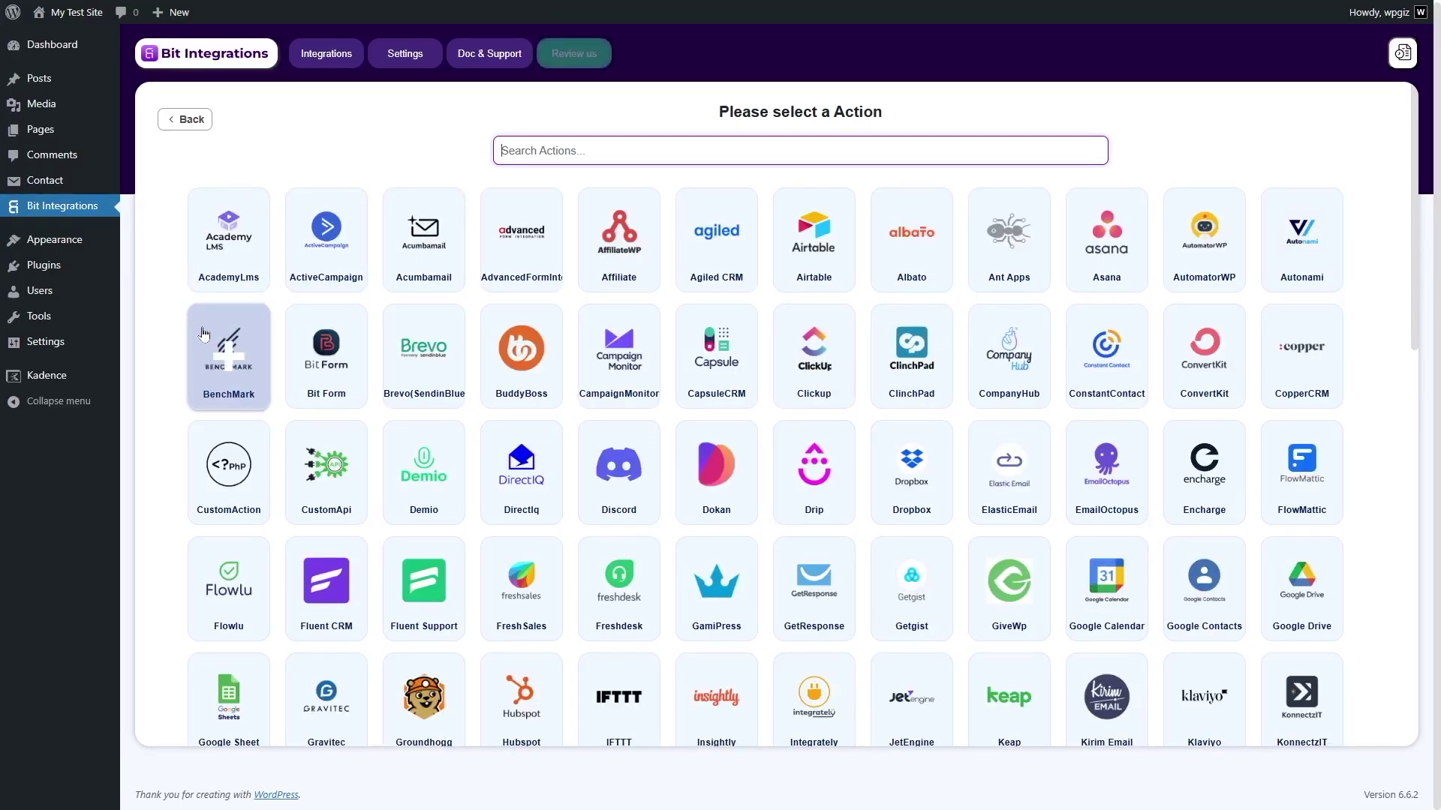
{"action": "scroll", "coordinate": [1103, 360], "scroll_direction": "down", "scroll_amount": 6}
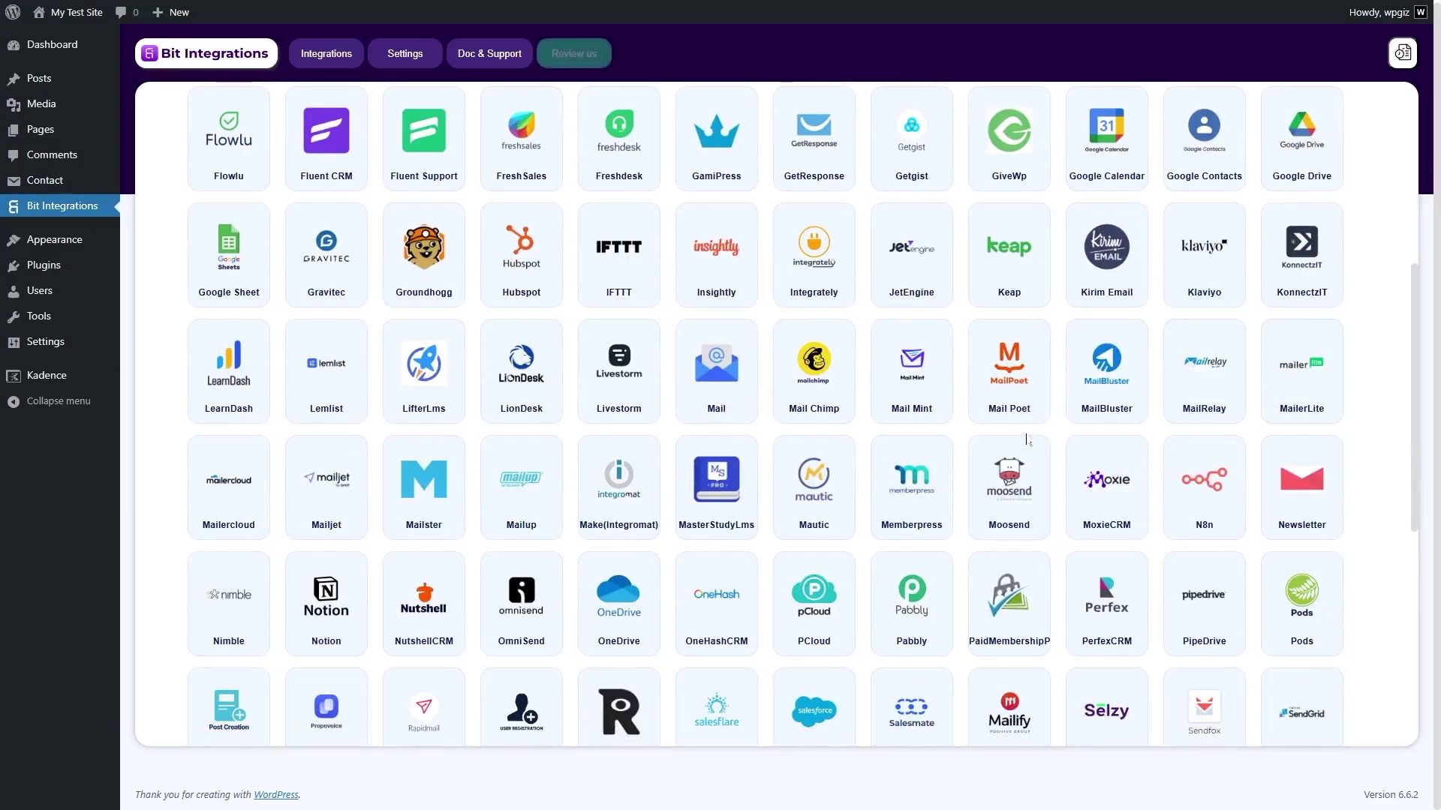
{"action": "scroll", "coordinate": [1027, 439], "scroll_direction": "up", "scroll_amount": 6}
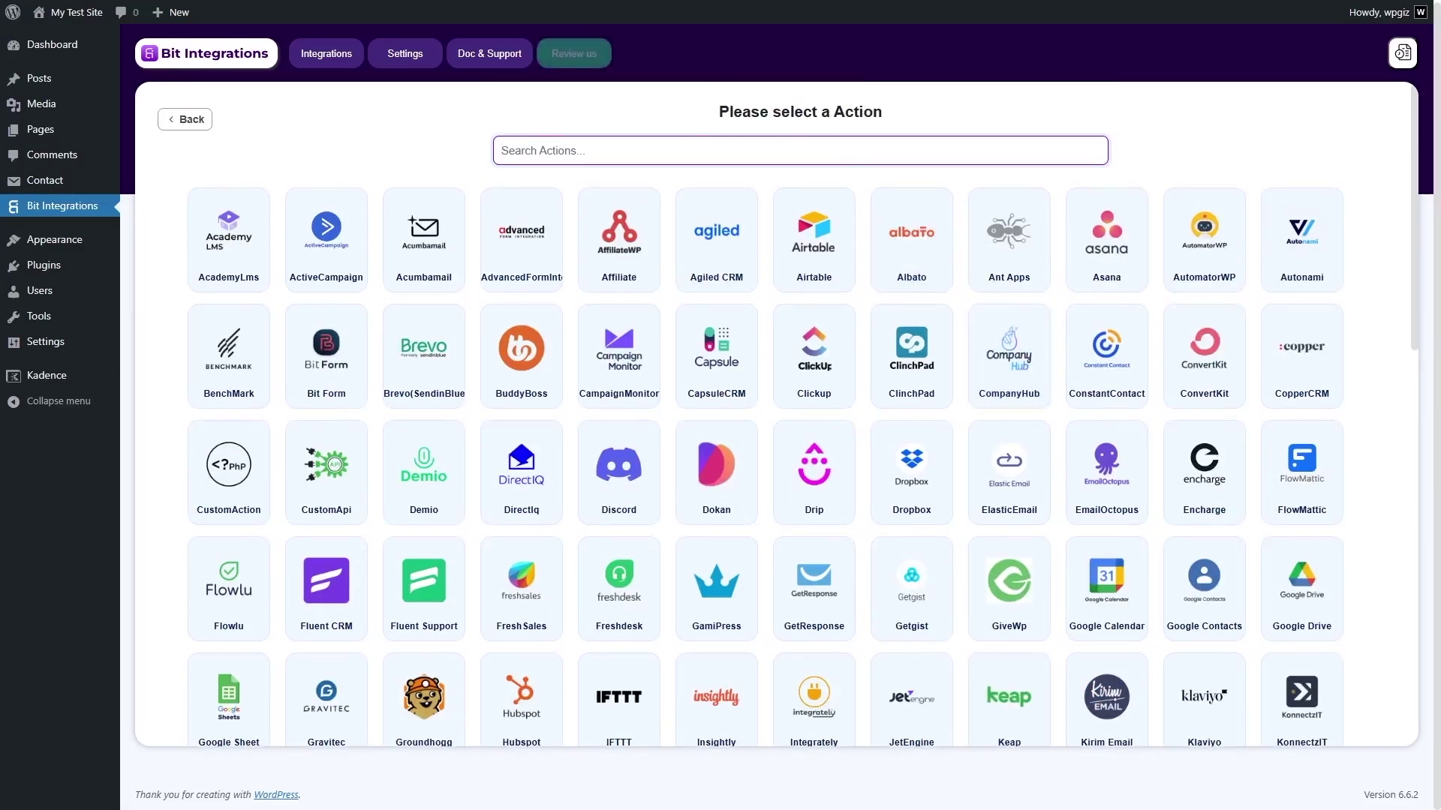
{"action": "scroll", "coordinate": [912, 352], "scroll_direction": "down", "scroll_amount": 5}
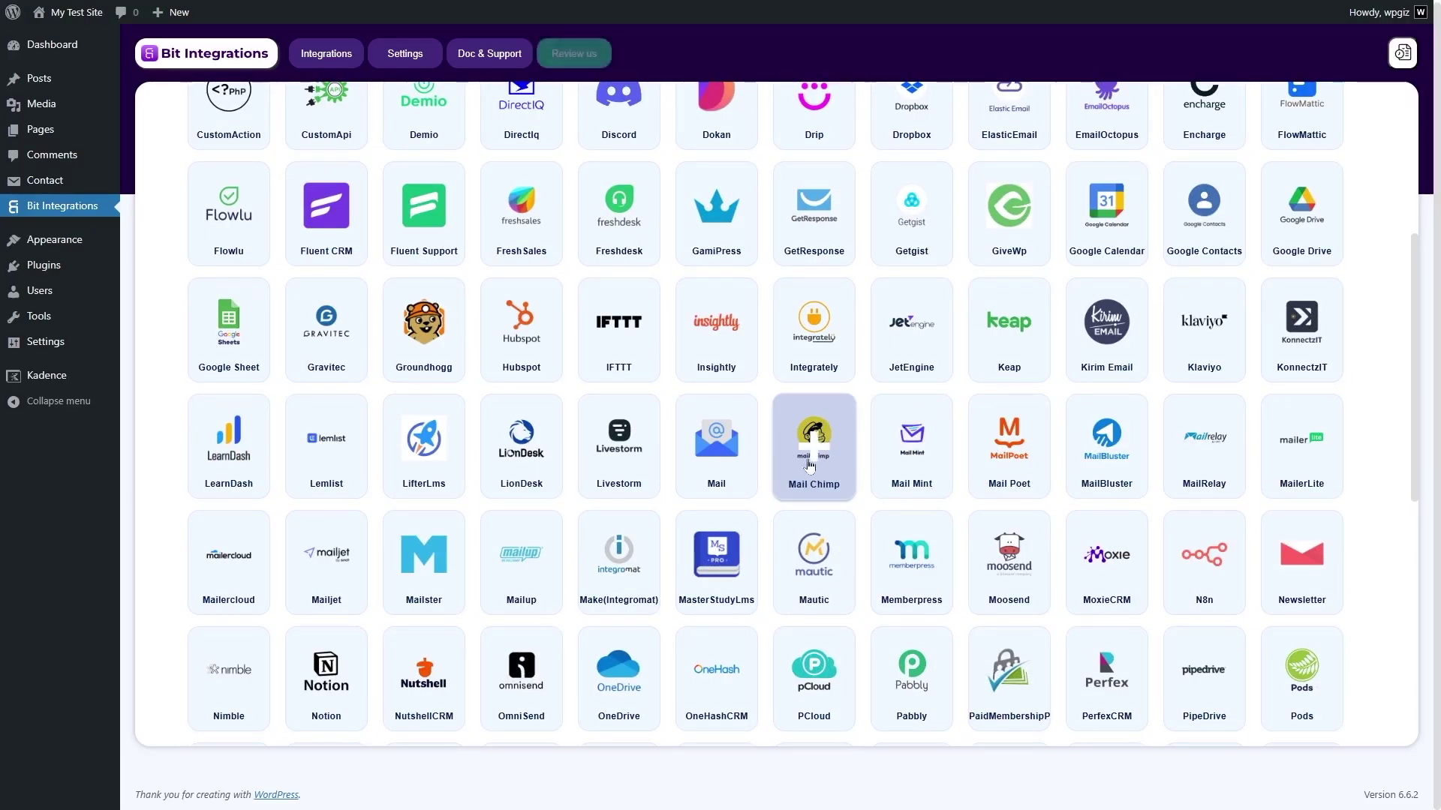
Step: Choose Mail Chimp as the action and open the Mailchimp API console for credentials
{"action": "left_click", "coordinate": [820, 453]}
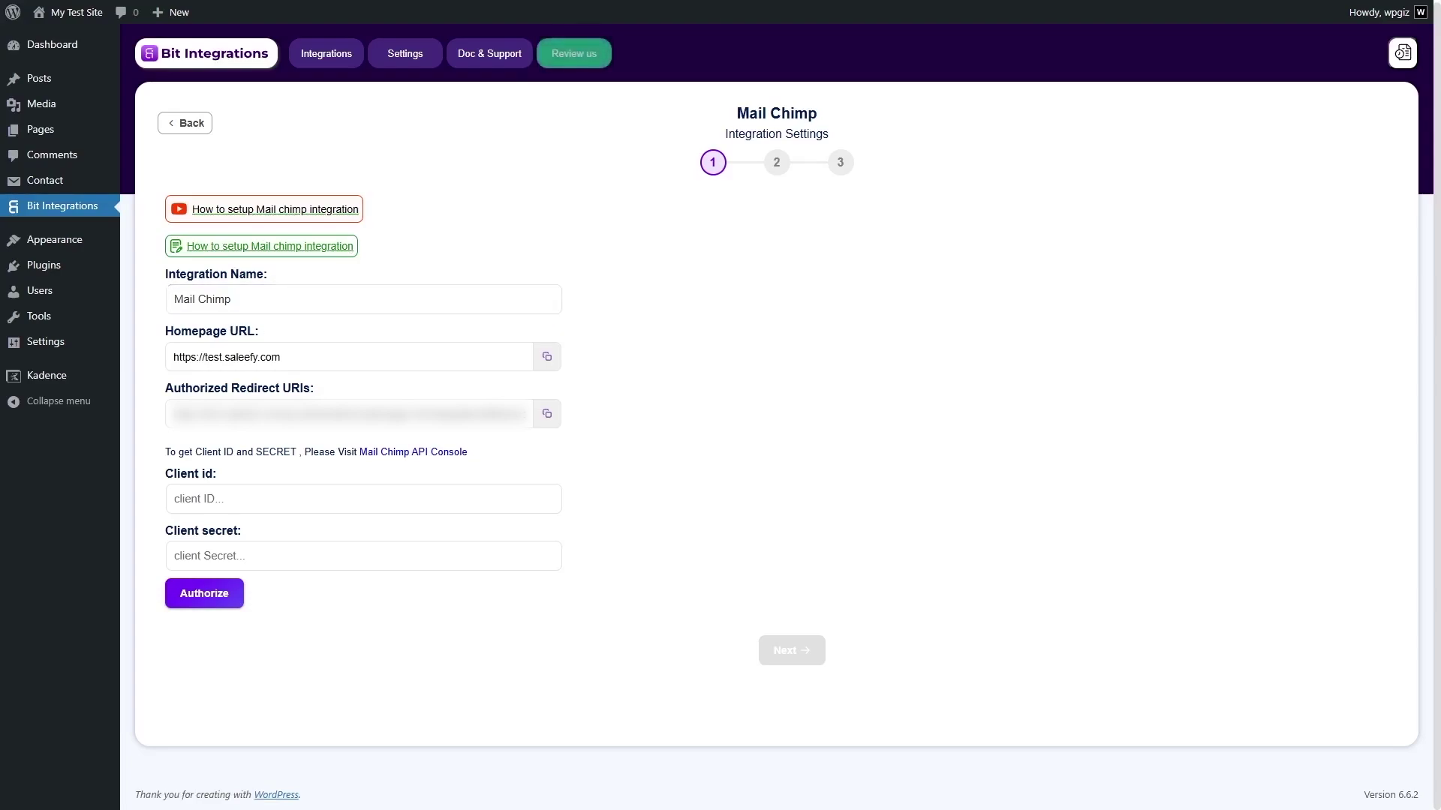
{"action": "left_click_drag", "start_coordinate": [237, 299], "coordinate": [169, 302]}
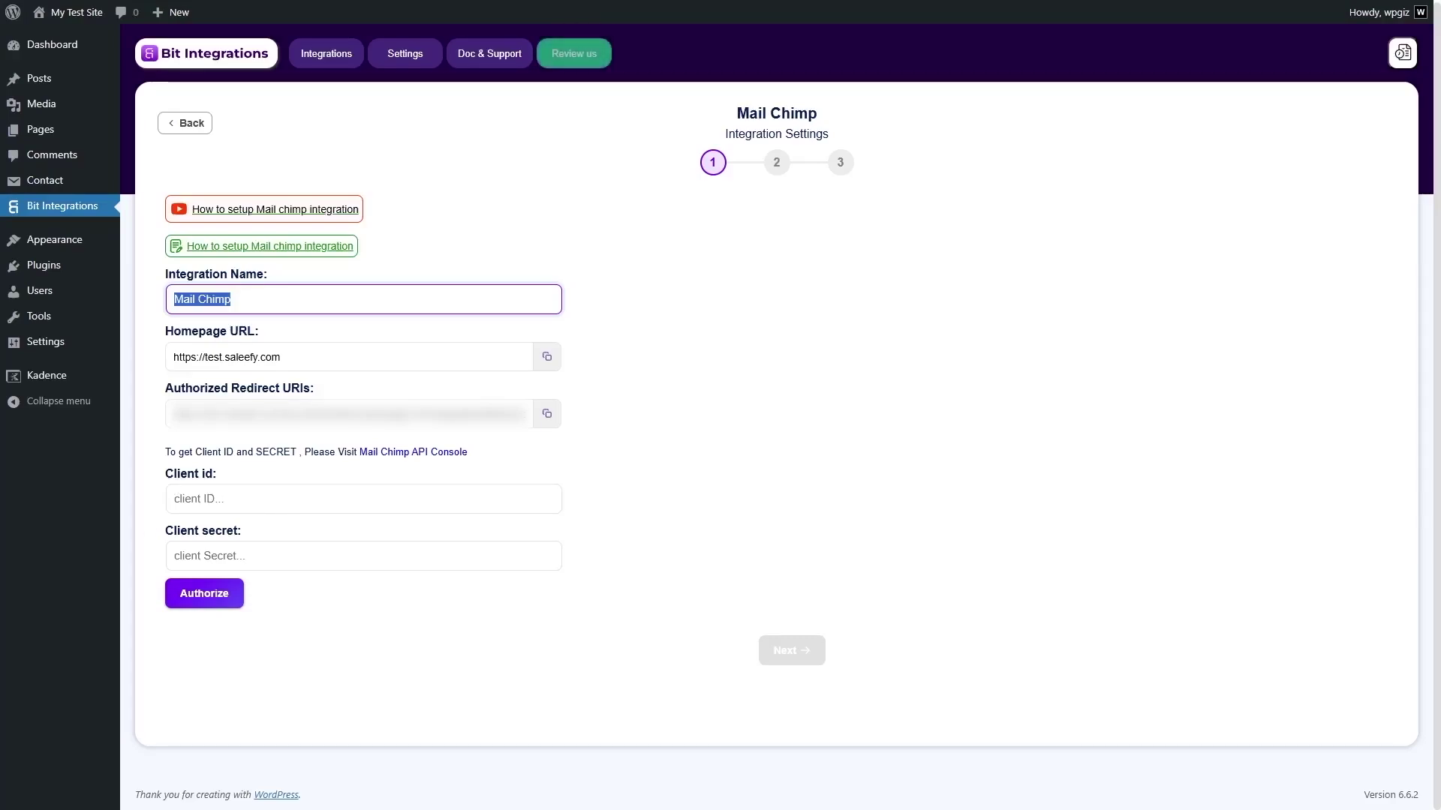
{"action": "left_click", "coordinate": [431, 453]}
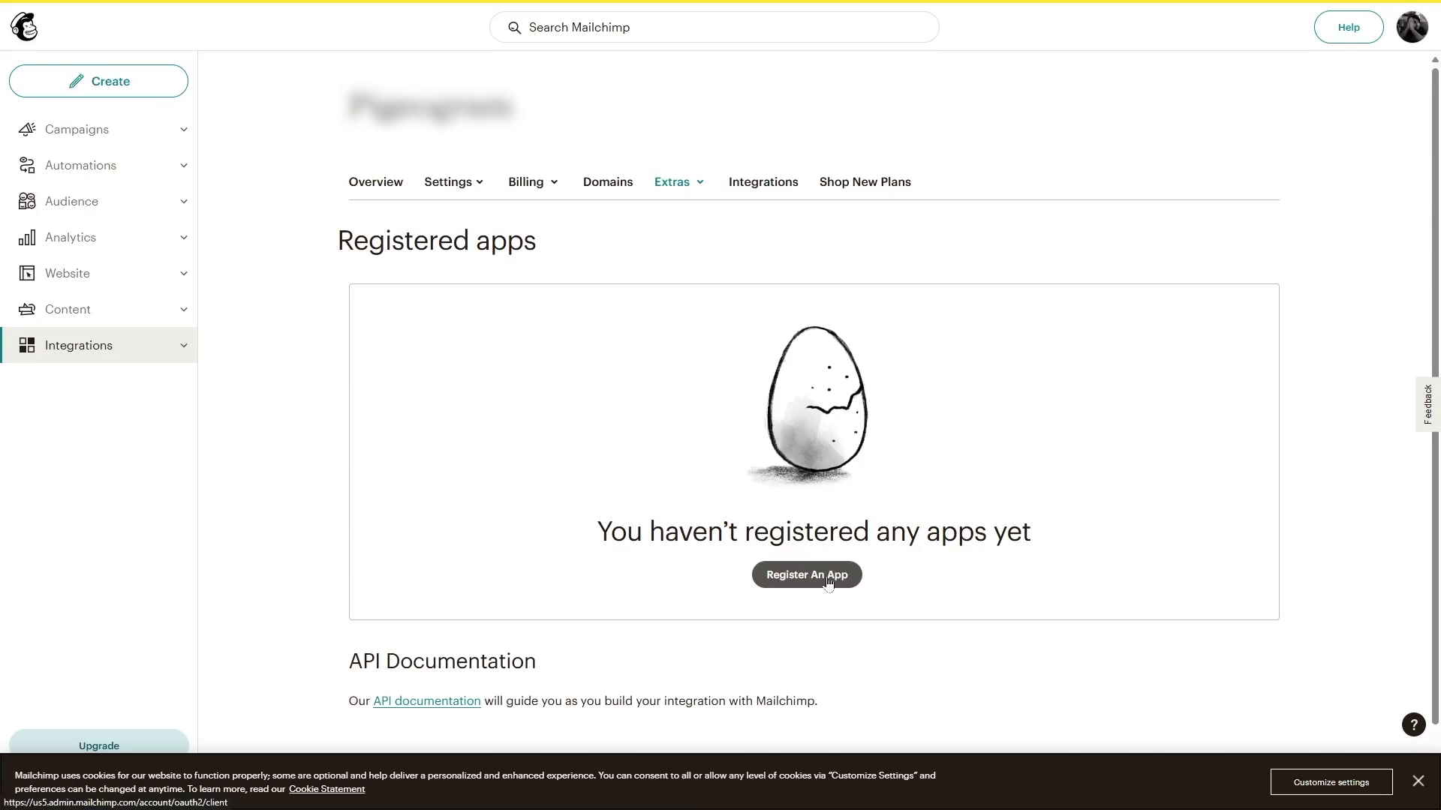
Step: Register a new Mailchimp app named 'Test app', described 'Test', for company 'WP Testing'
{"action": "left_click", "coordinate": [785, 584]}
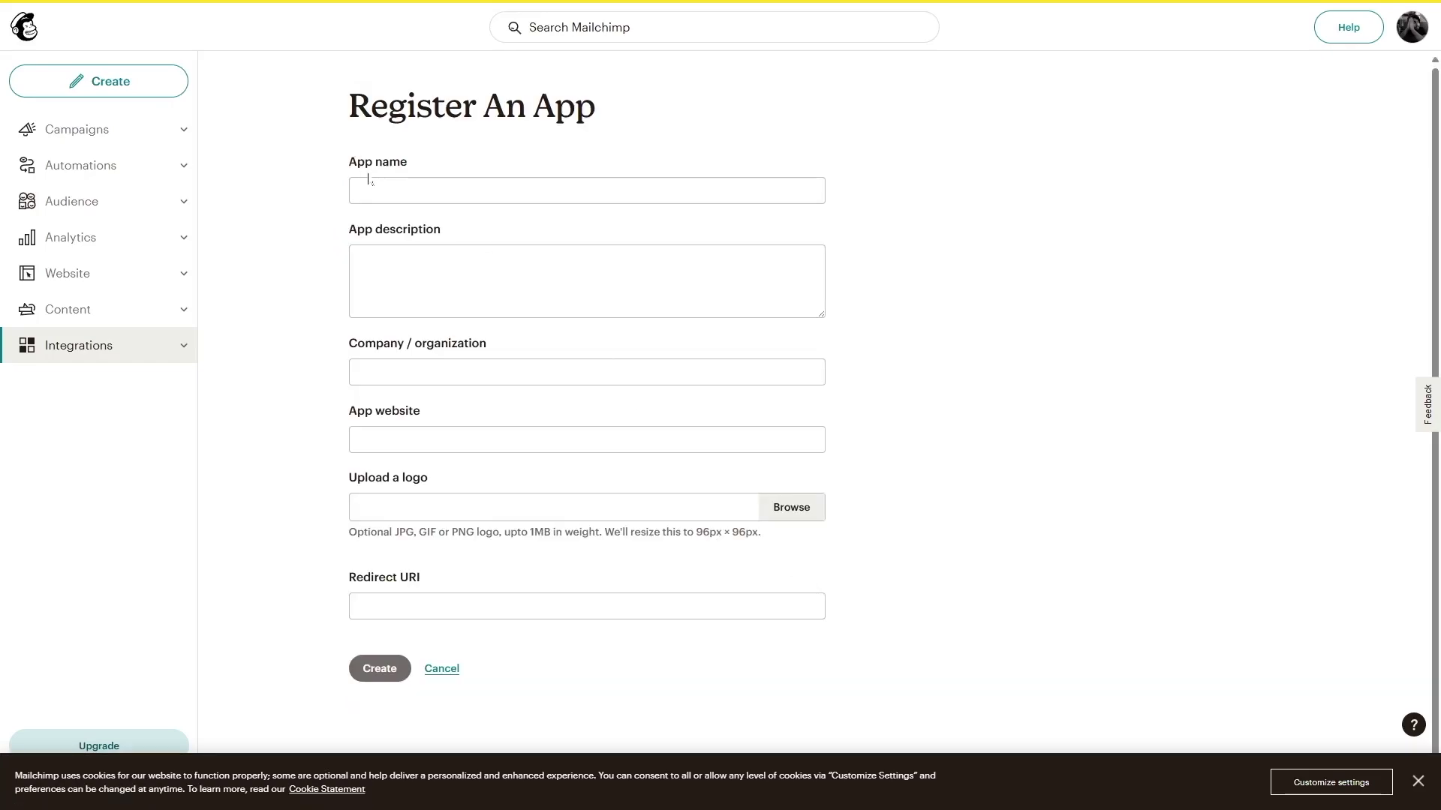
{"action": "left_click", "coordinate": [369, 182]}
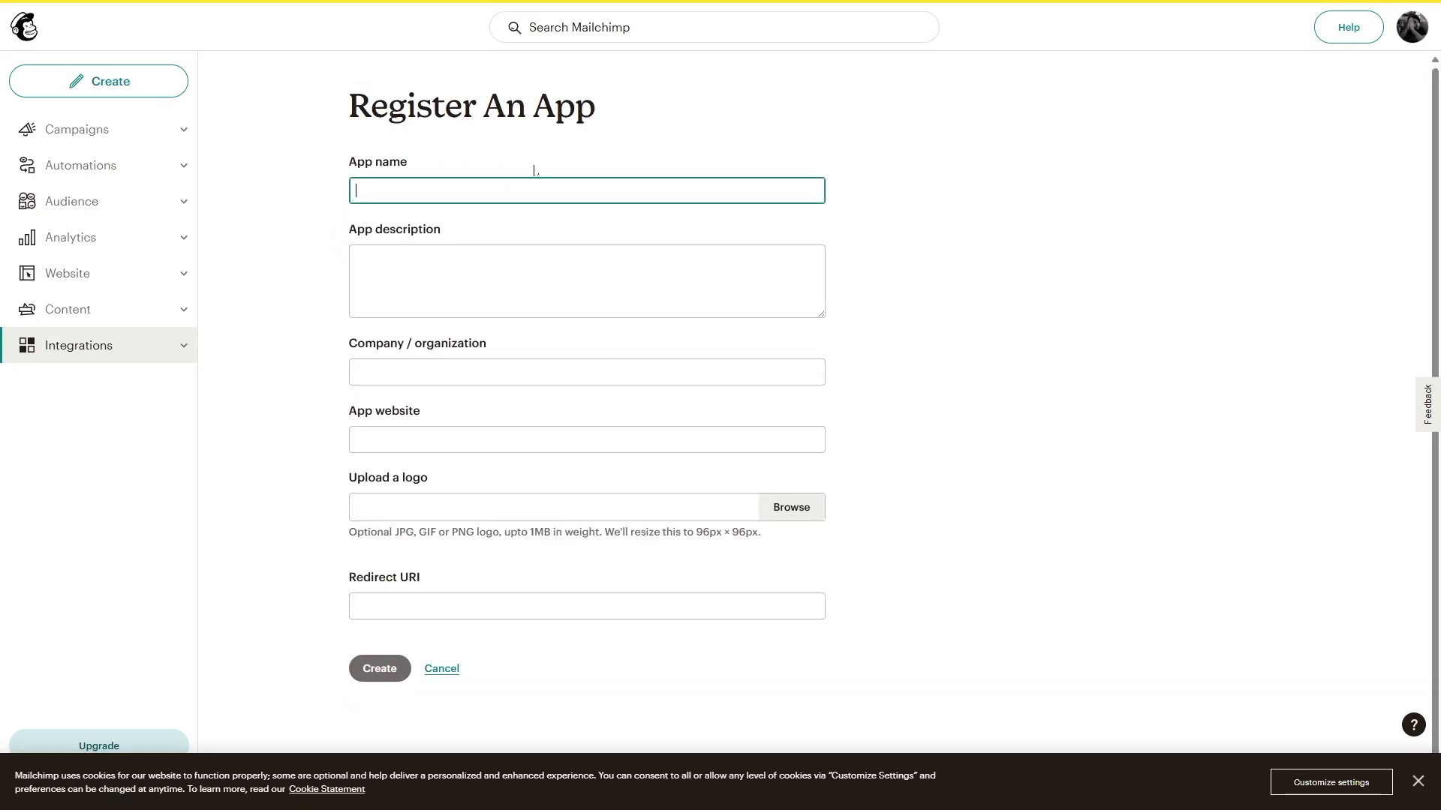
{"action": "type", "text": "Test app"}
{"action": "left_click", "coordinate": [355, 257]}
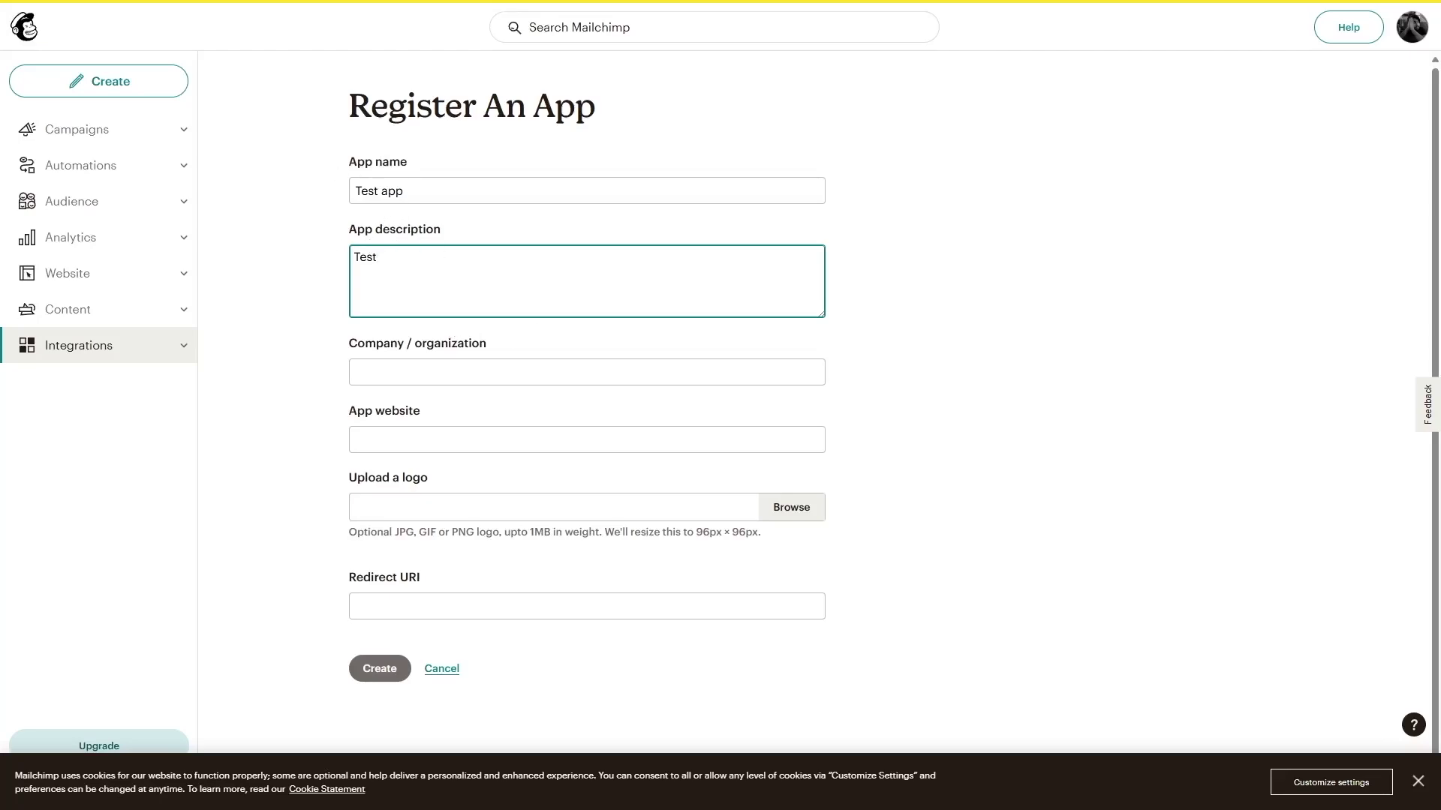
{"action": "left_click", "coordinate": [356, 372]}
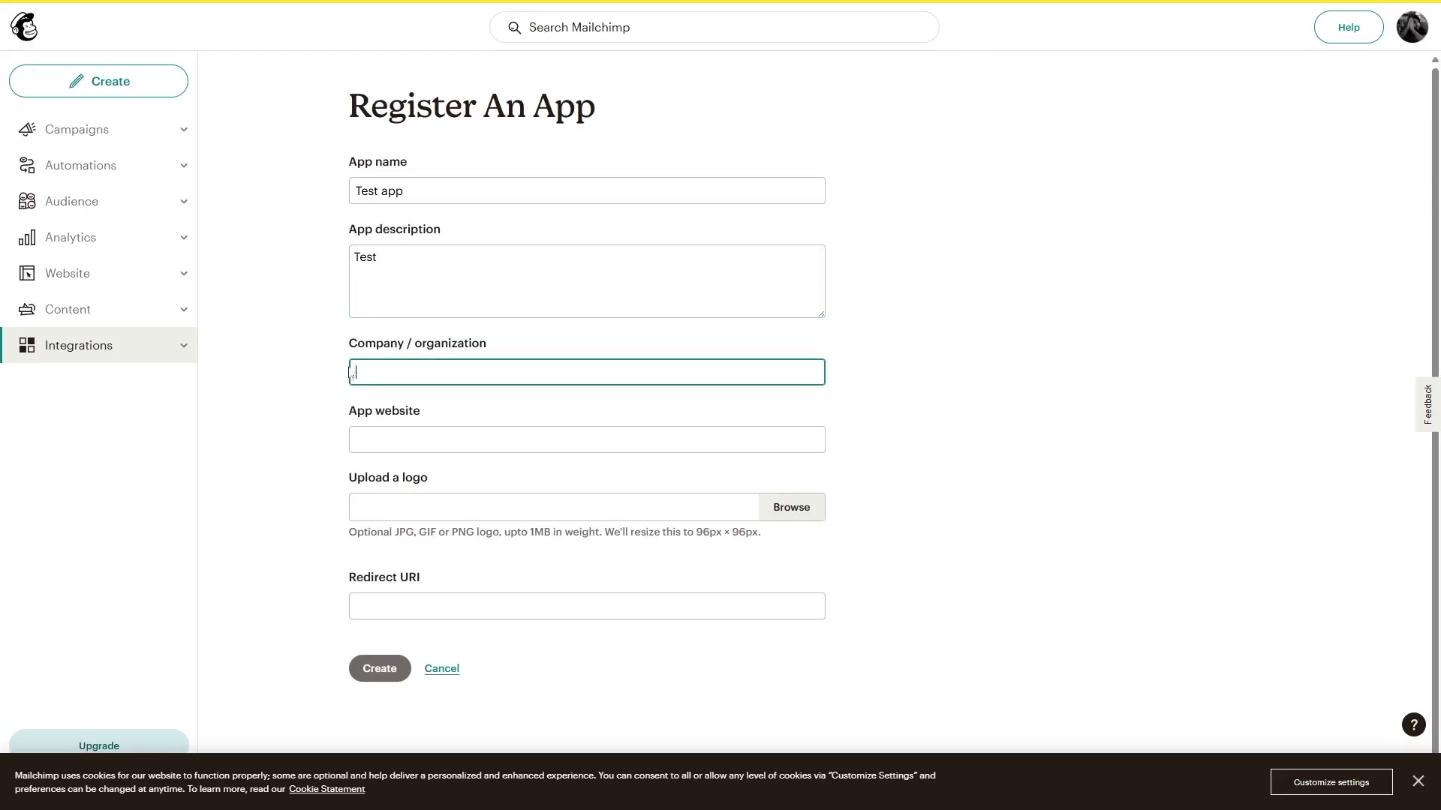
{"action": "type", "text": "WP Testing"}
{"action": "key", "text": "Tab"}
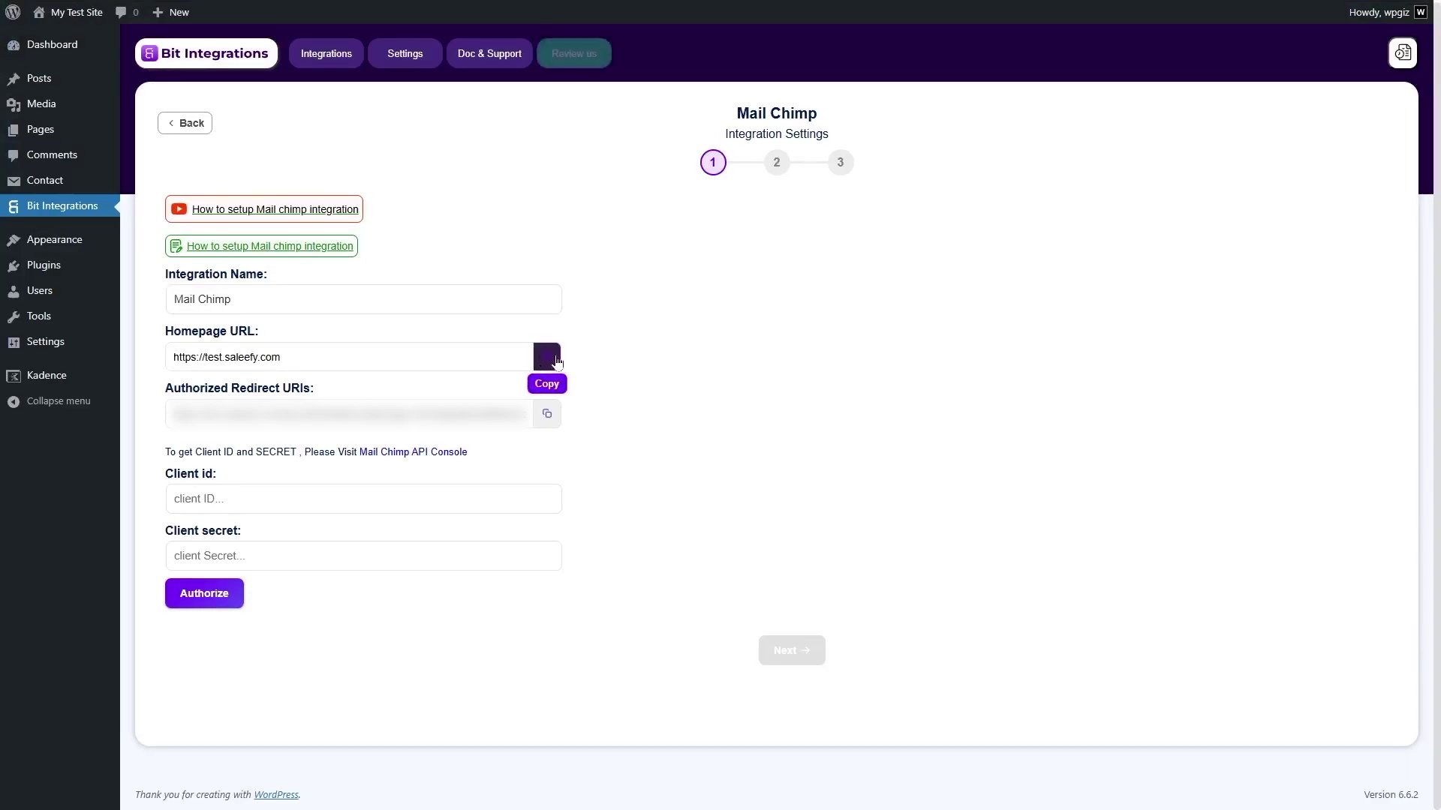
Step: Paste the site's homepage URL as app website and the authorized redirect URI
{"action": "left_click", "coordinate": [556, 362]}
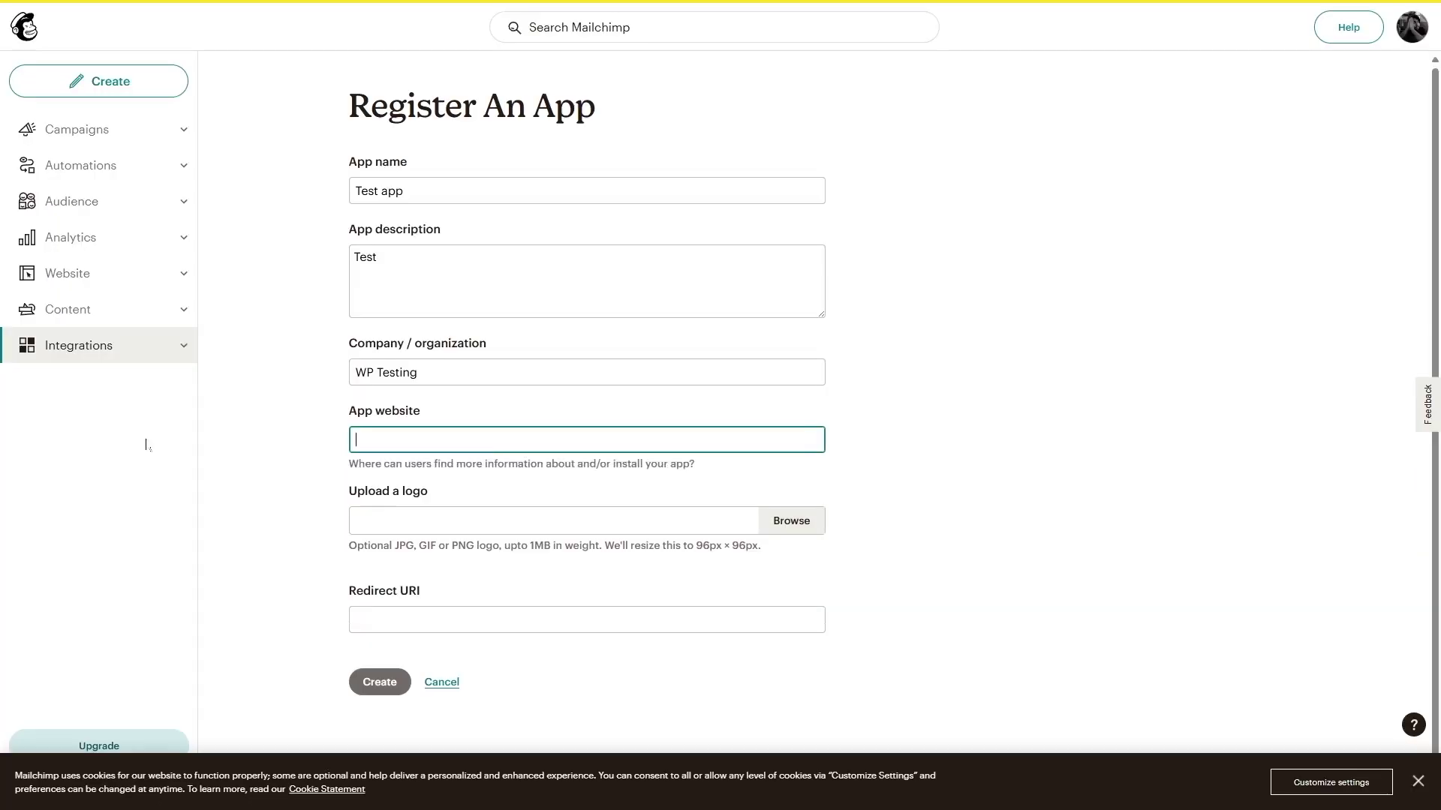
{"action": "key", "text": "ctrl+v"}
{"action": "left_click", "coordinate": [320, 582]}
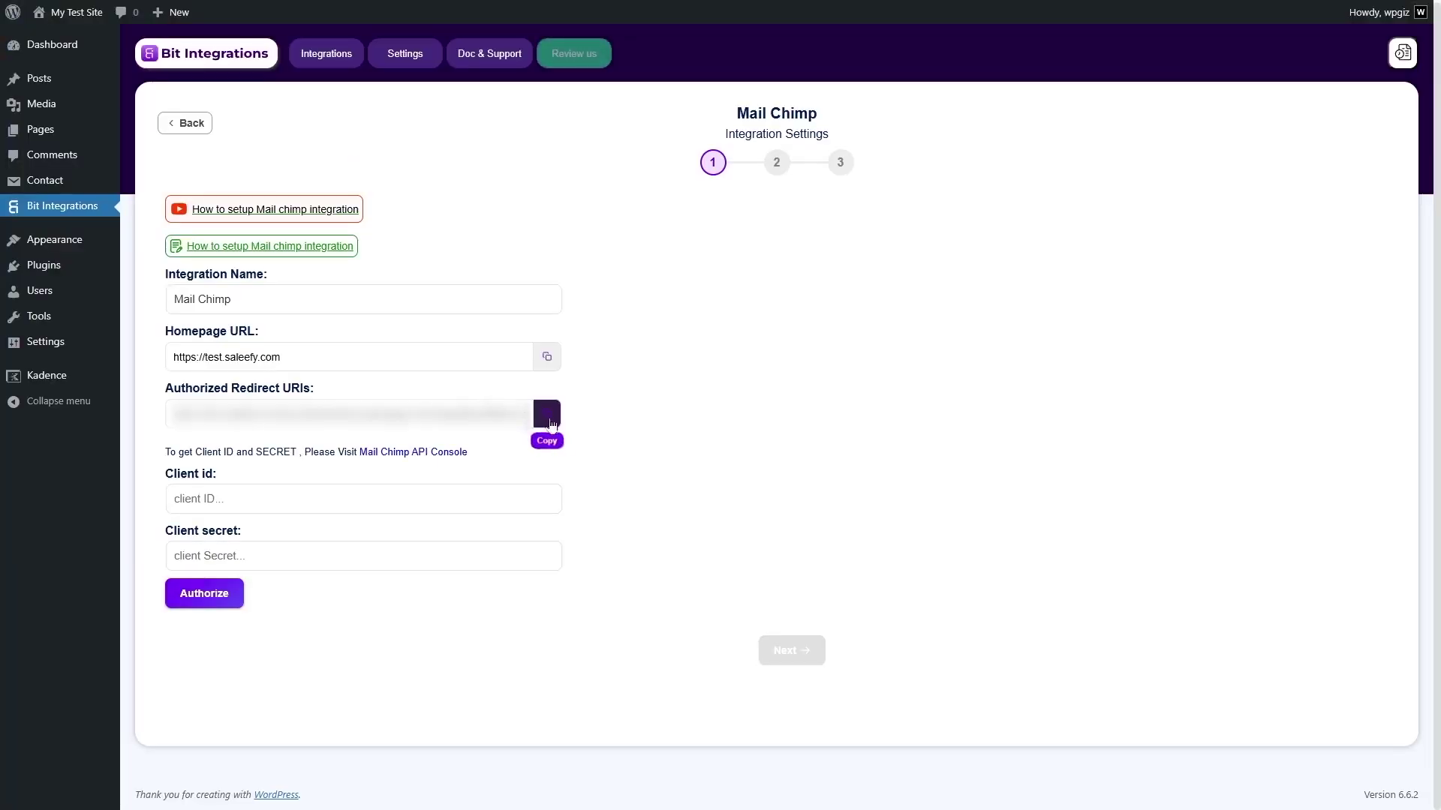
{"action": "left_click", "coordinate": [547, 413]}
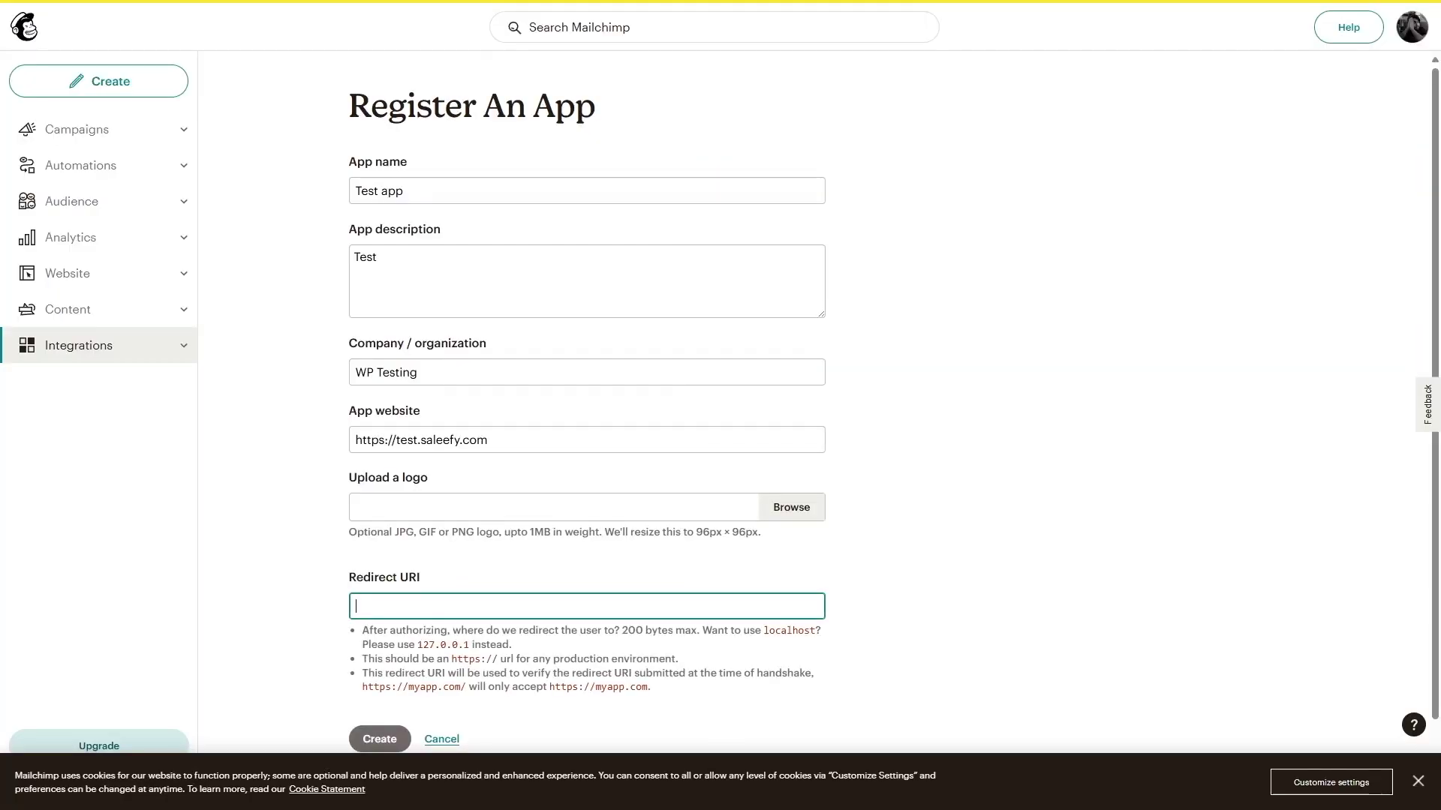
{"action": "key", "text": "ctrl+v"}
Step: Create the Mailchimp app and bring its client ID and secret into Bit Integrations
{"action": "left_click", "coordinate": [390, 743]}
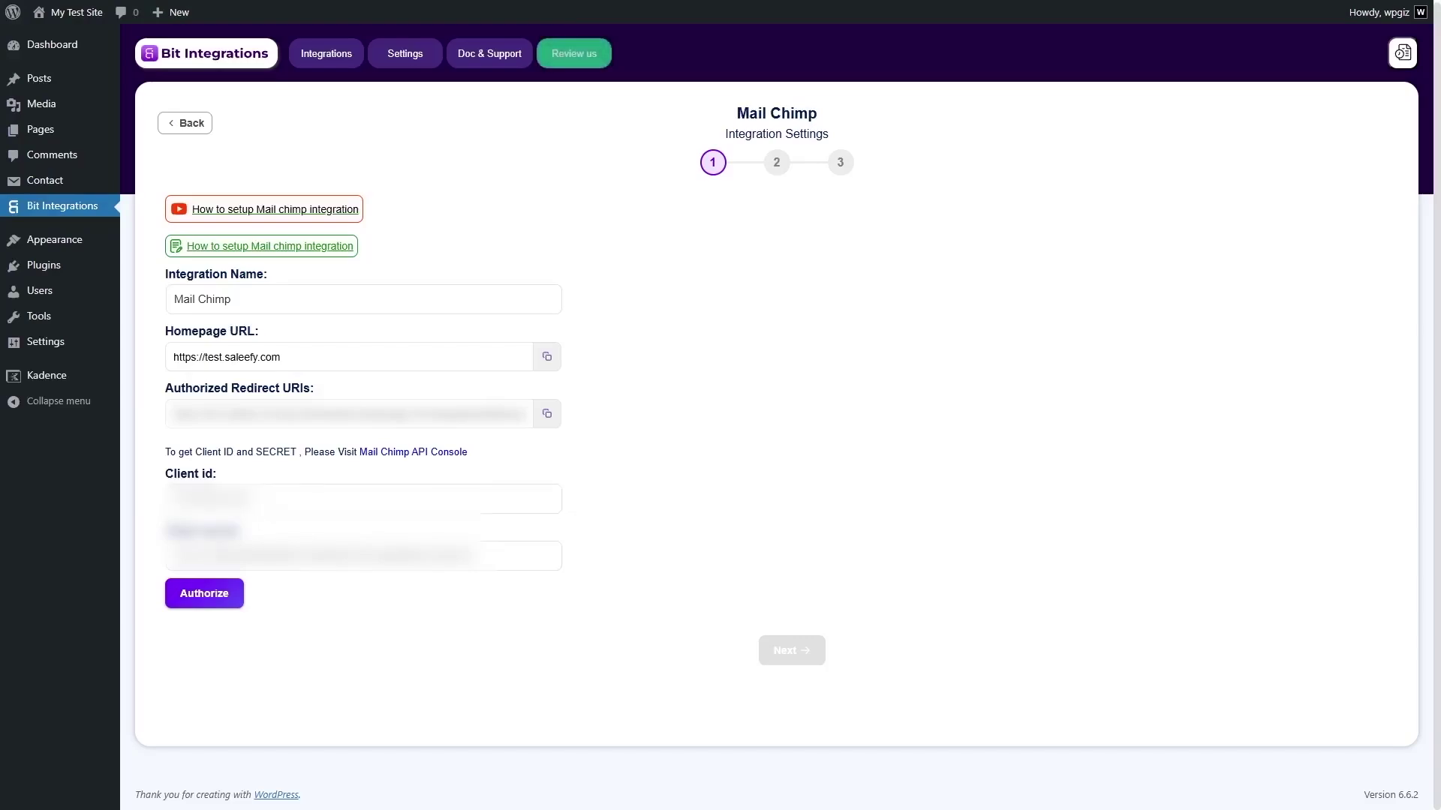
Step: Authorize the integration and allow Test app access to the Mailchimp account
{"action": "left_click", "coordinate": [201, 601]}
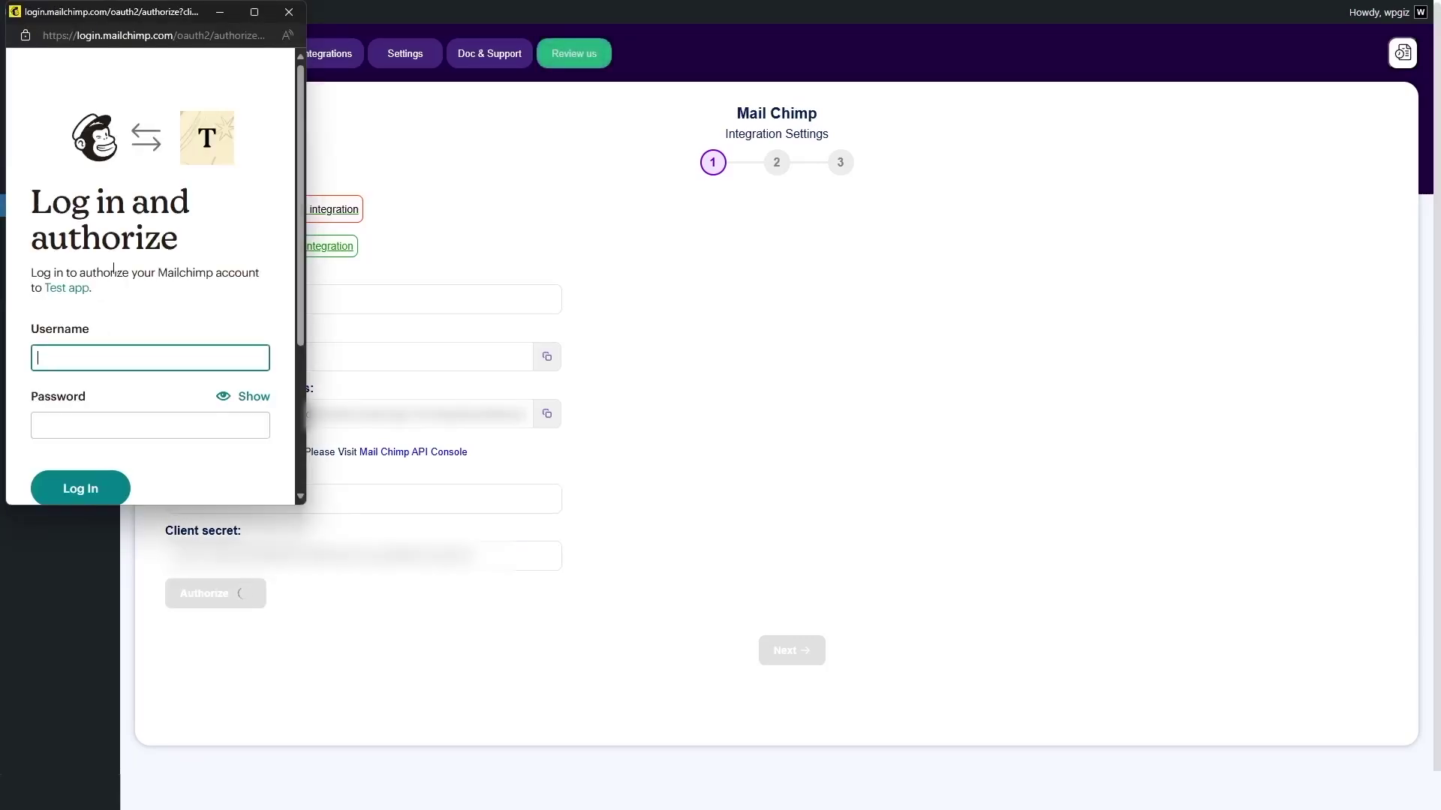
{"action": "scroll", "coordinate": [73, 151], "scroll_direction": "down", "scroll_amount": 3}
{"action": "scroll", "coordinate": [72, 150], "scroll_direction": "up", "scroll_amount": 3}
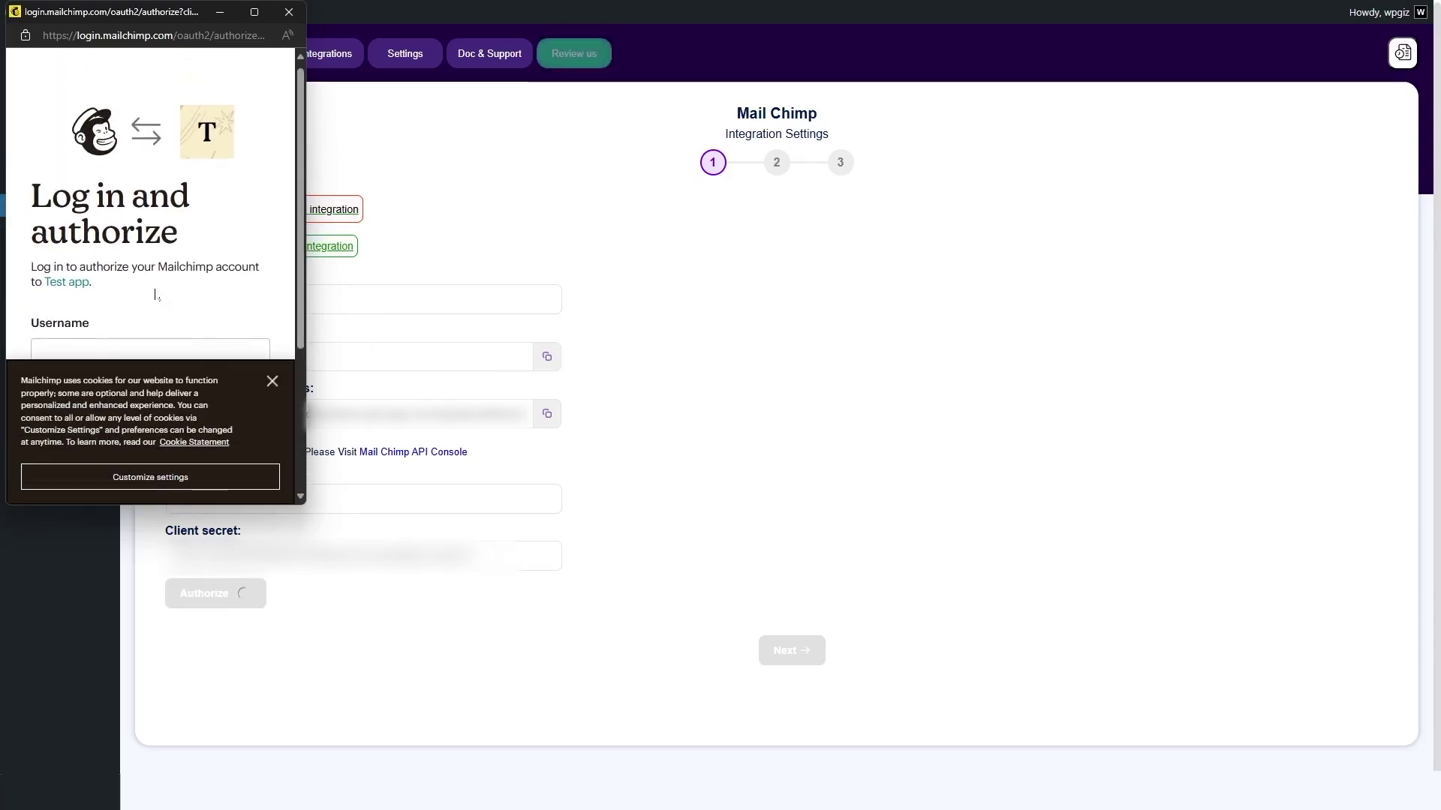
{"action": "scroll", "coordinate": [155, 295], "scroll_direction": "down", "scroll_amount": 1}
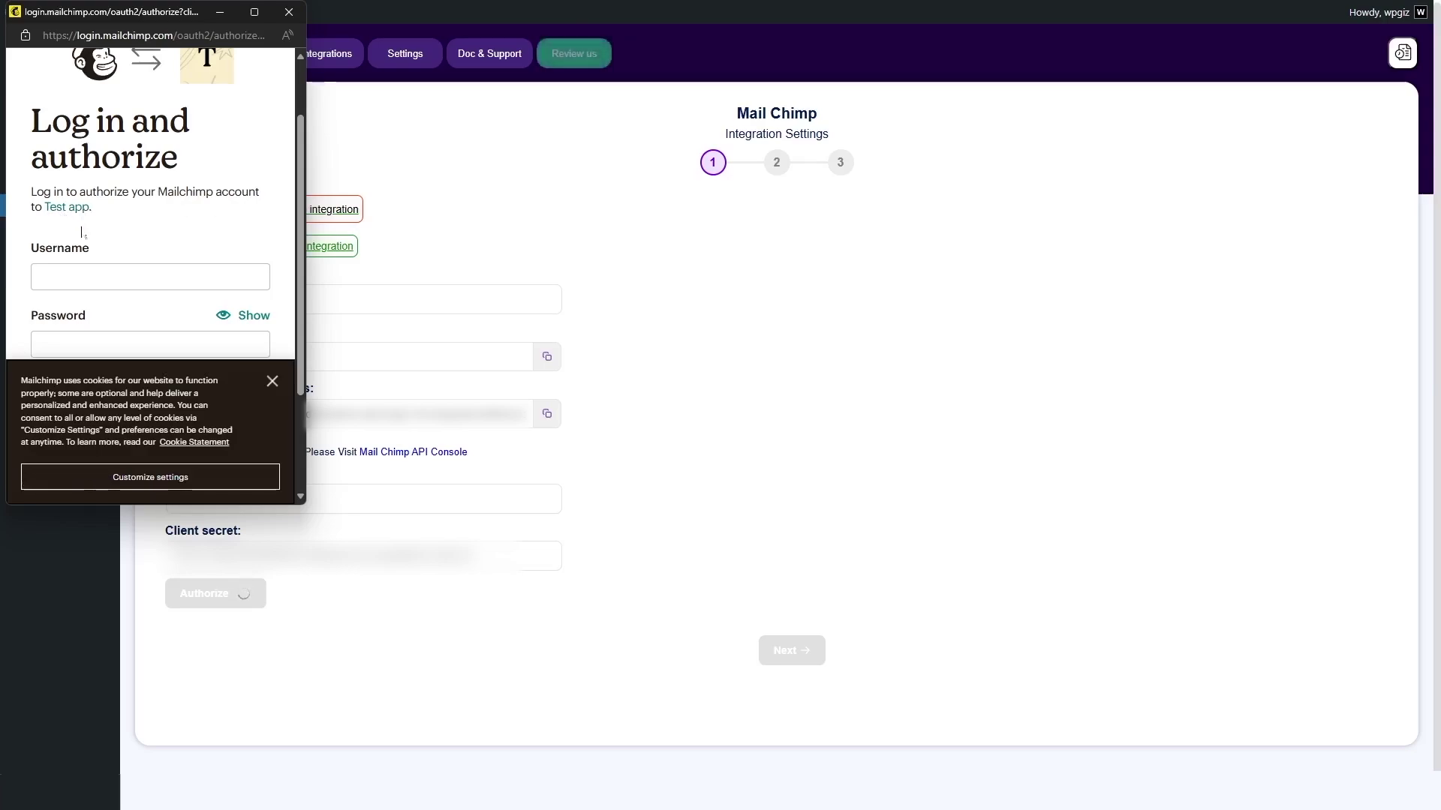
{"action": "scroll", "coordinate": [112, 240], "scroll_direction": "down", "scroll_amount": 1}
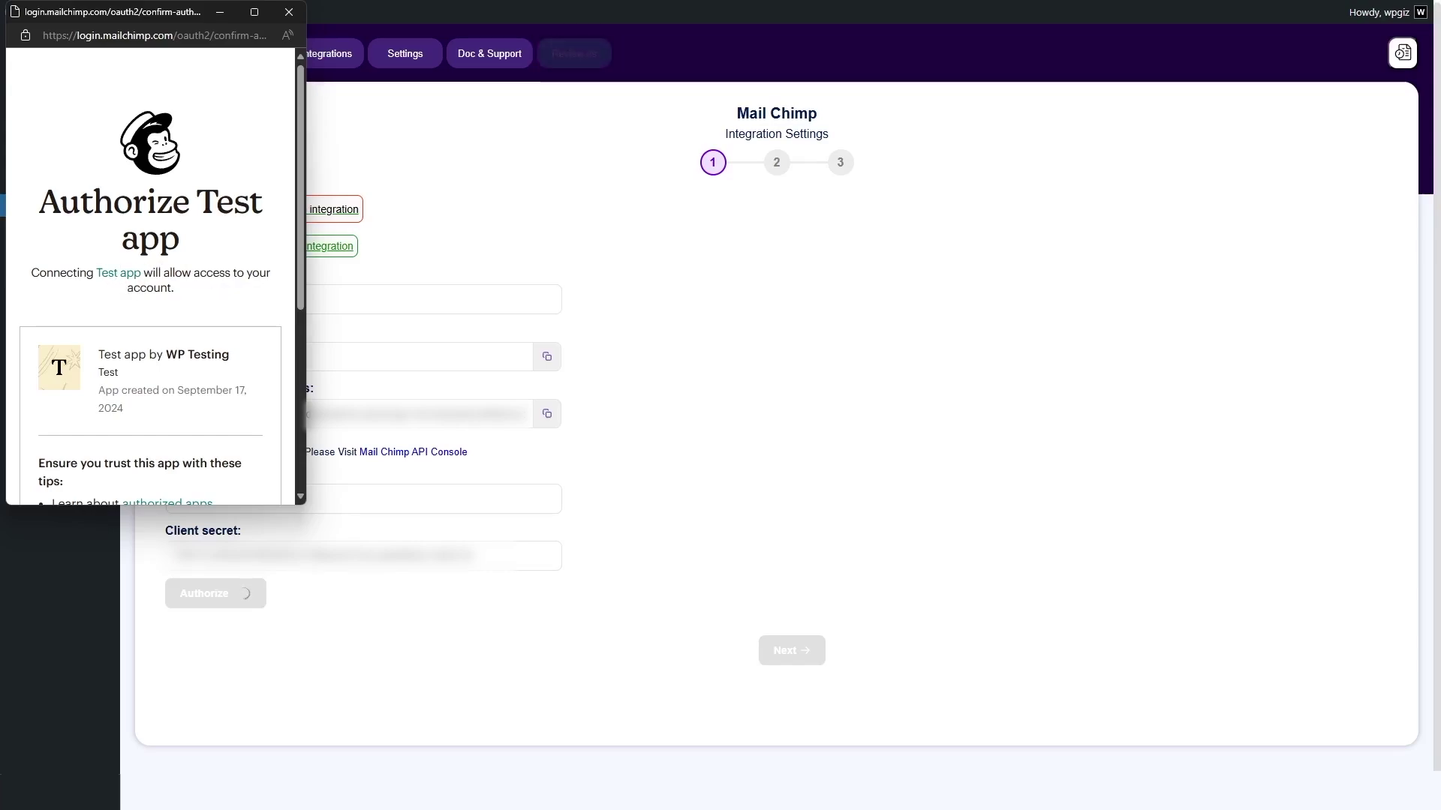
{"action": "scroll", "coordinate": [118, 301], "scroll_direction": "down", "scroll_amount": 1}
{"action": "scroll", "coordinate": [118, 302], "scroll_direction": "down", "scroll_amount": 1}
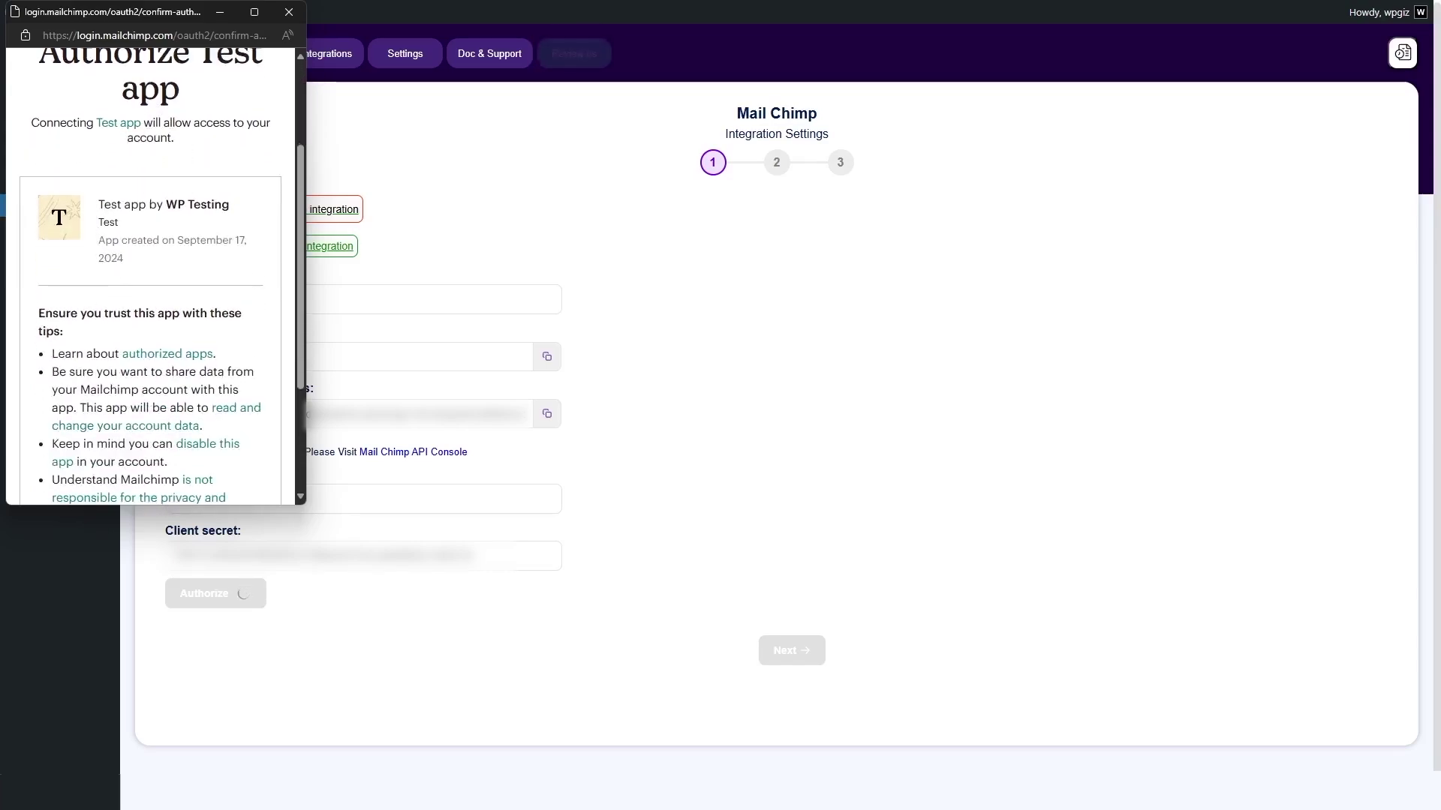
{"action": "scroll", "coordinate": [150, 300], "scroll_direction": "down", "scroll_amount": 2}
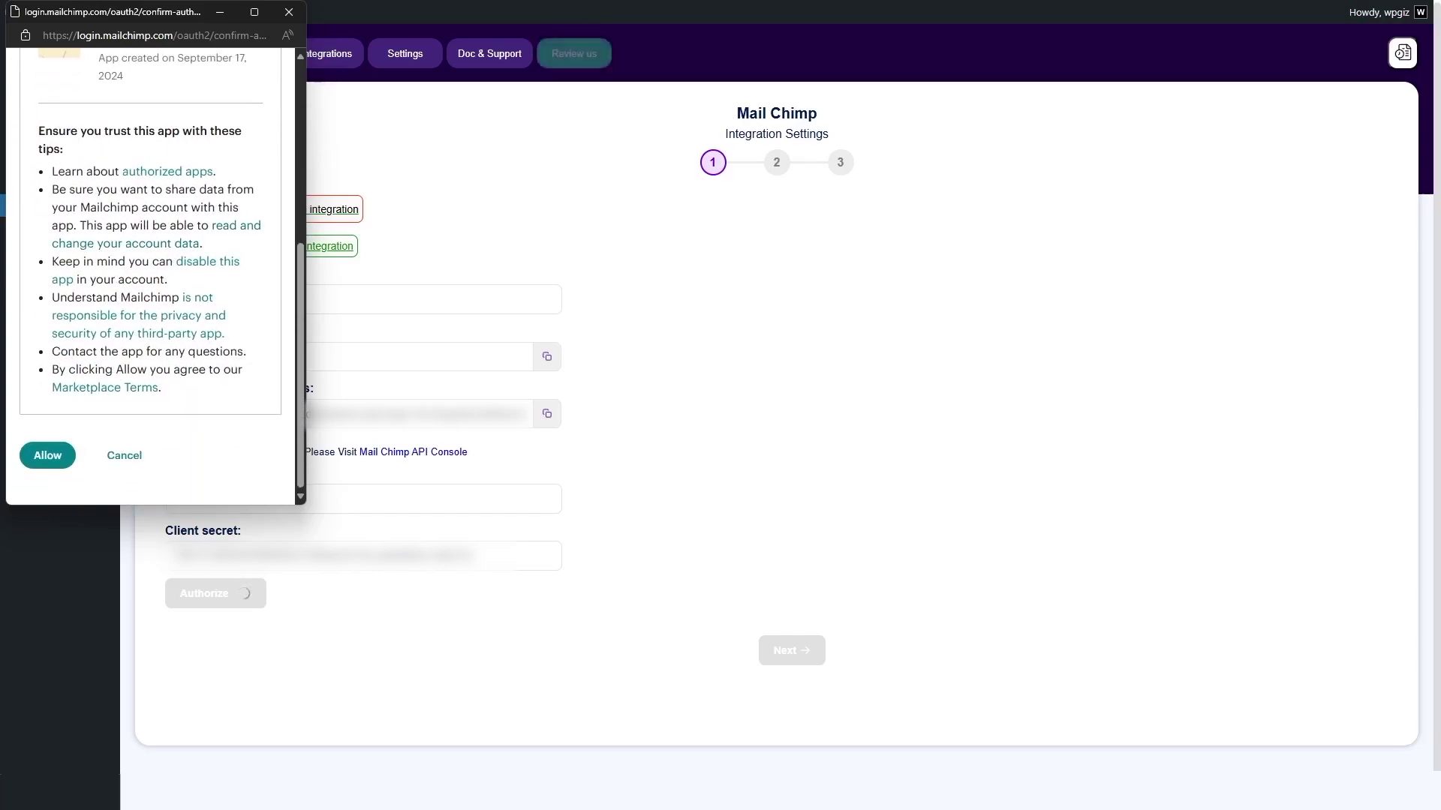
{"action": "left_click", "coordinate": [54, 456]}
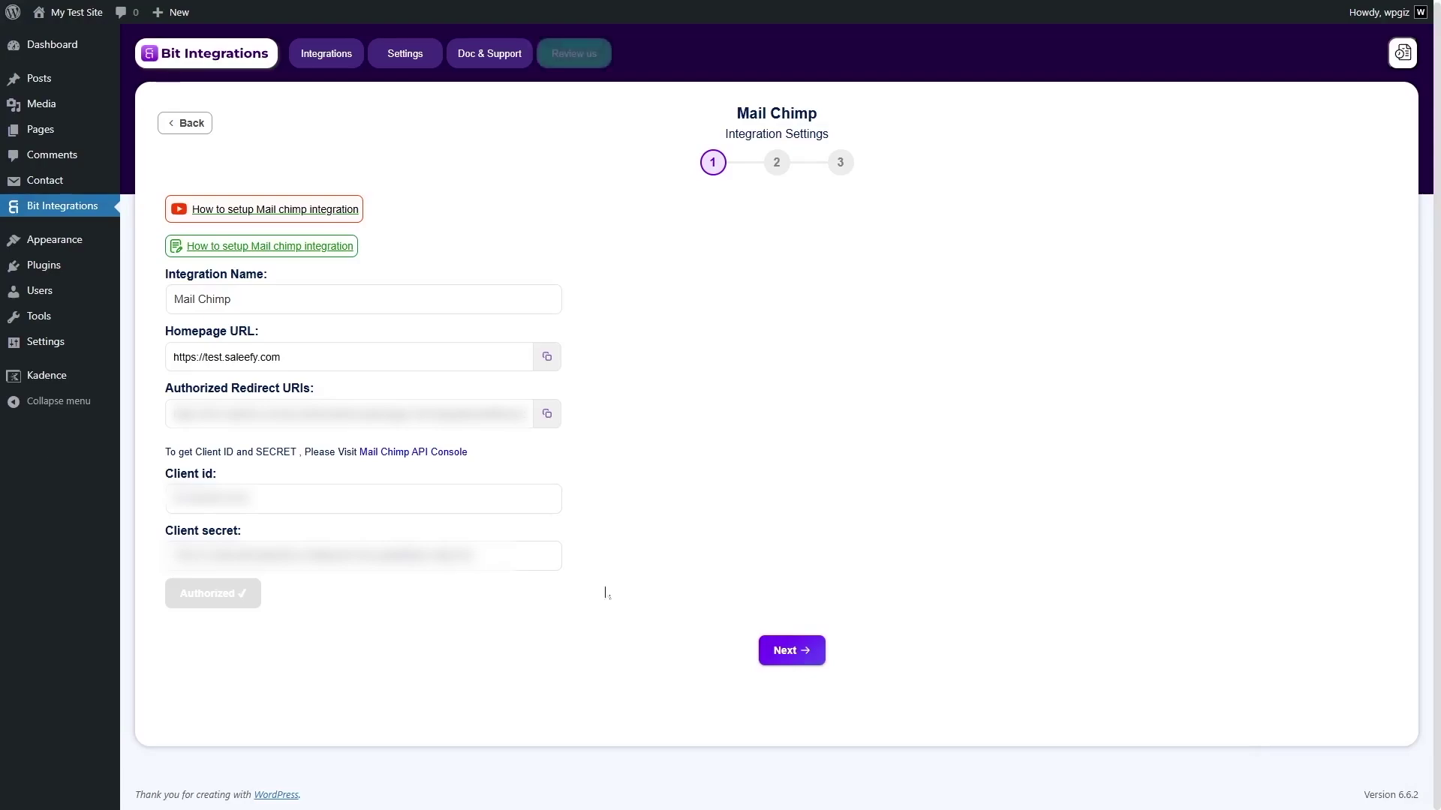
Step: Choose the 'Add a member to an audience' module and select the target audience list
{"action": "left_click", "coordinate": [782, 658]}
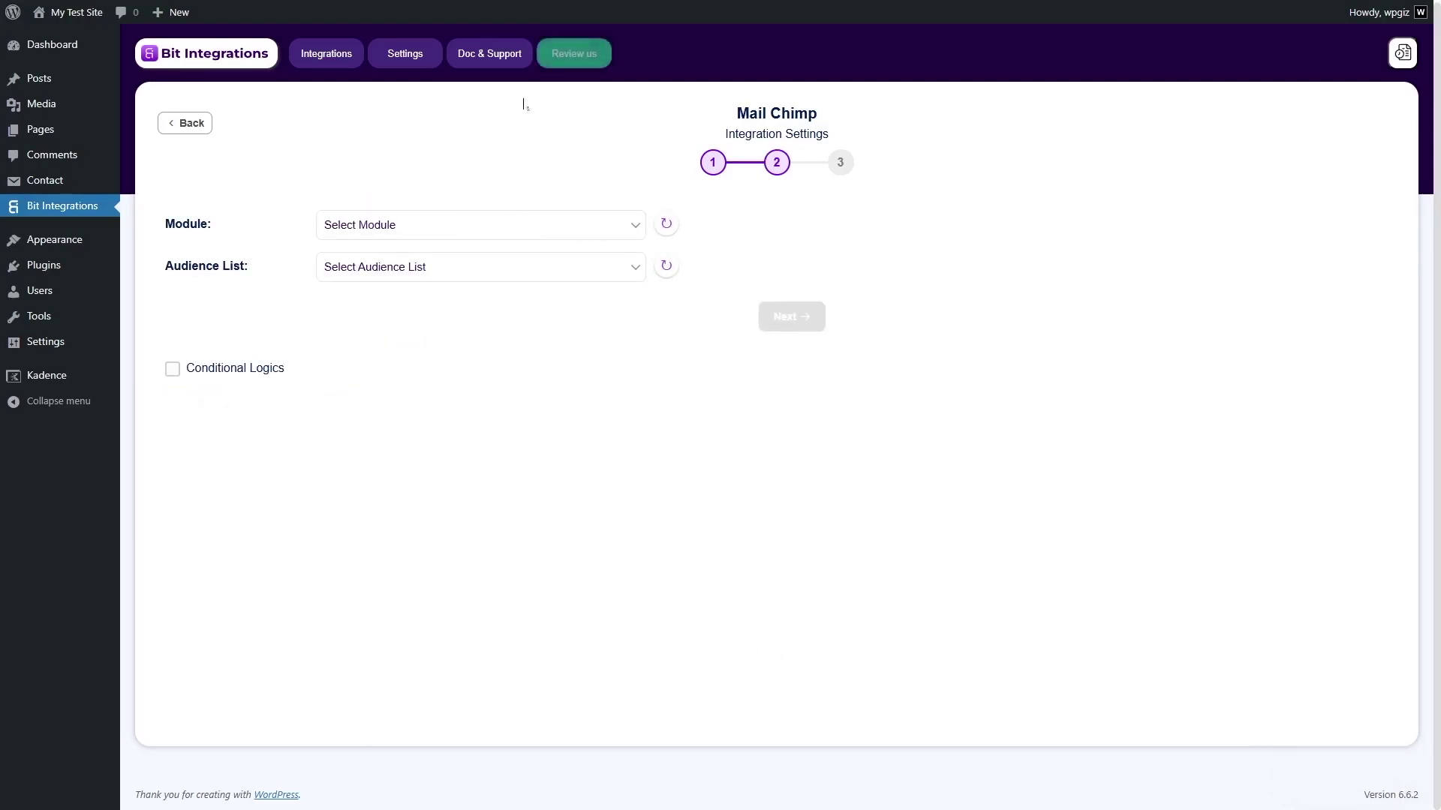
{"action": "left_click", "coordinate": [632, 231]}
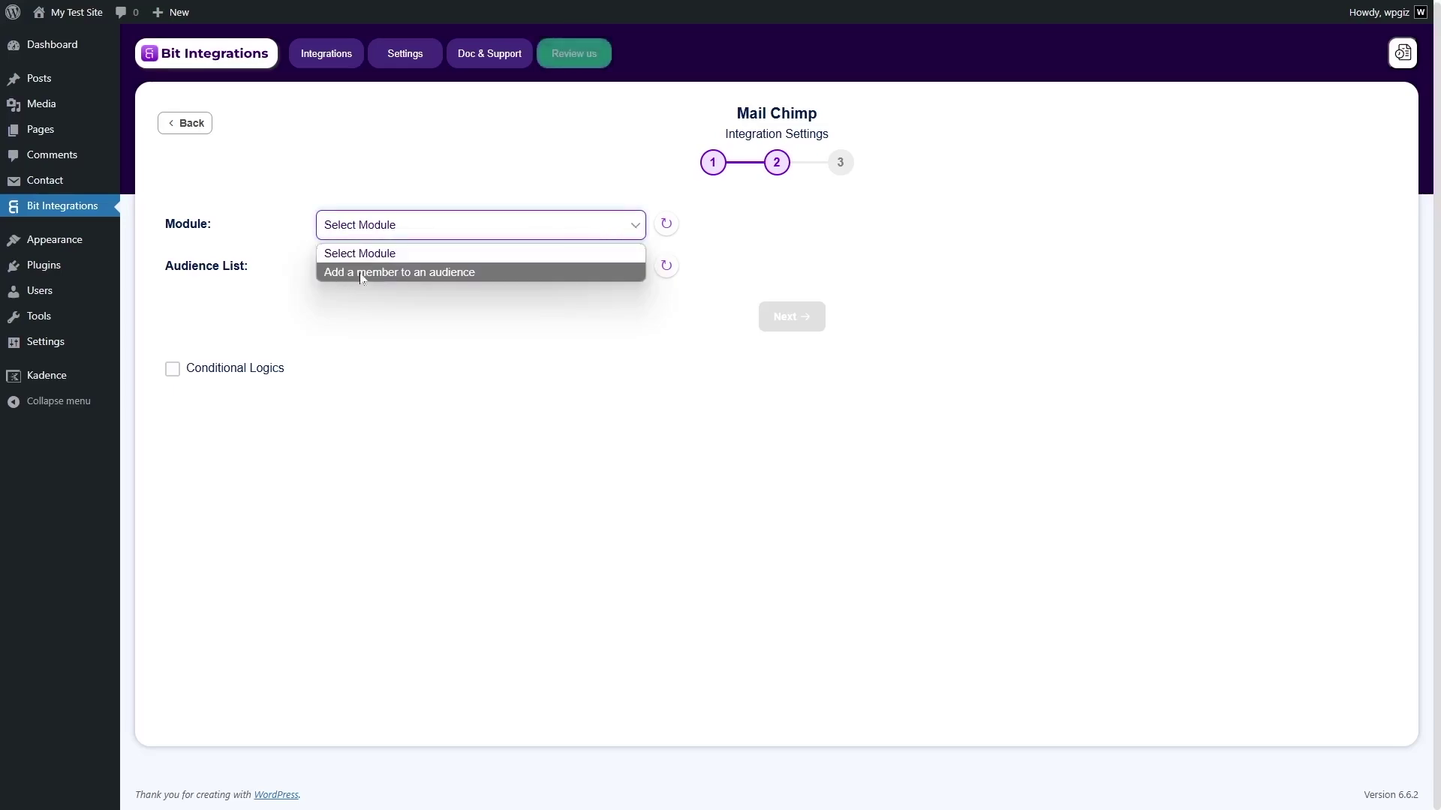
{"action": "left_click", "coordinate": [424, 273]}
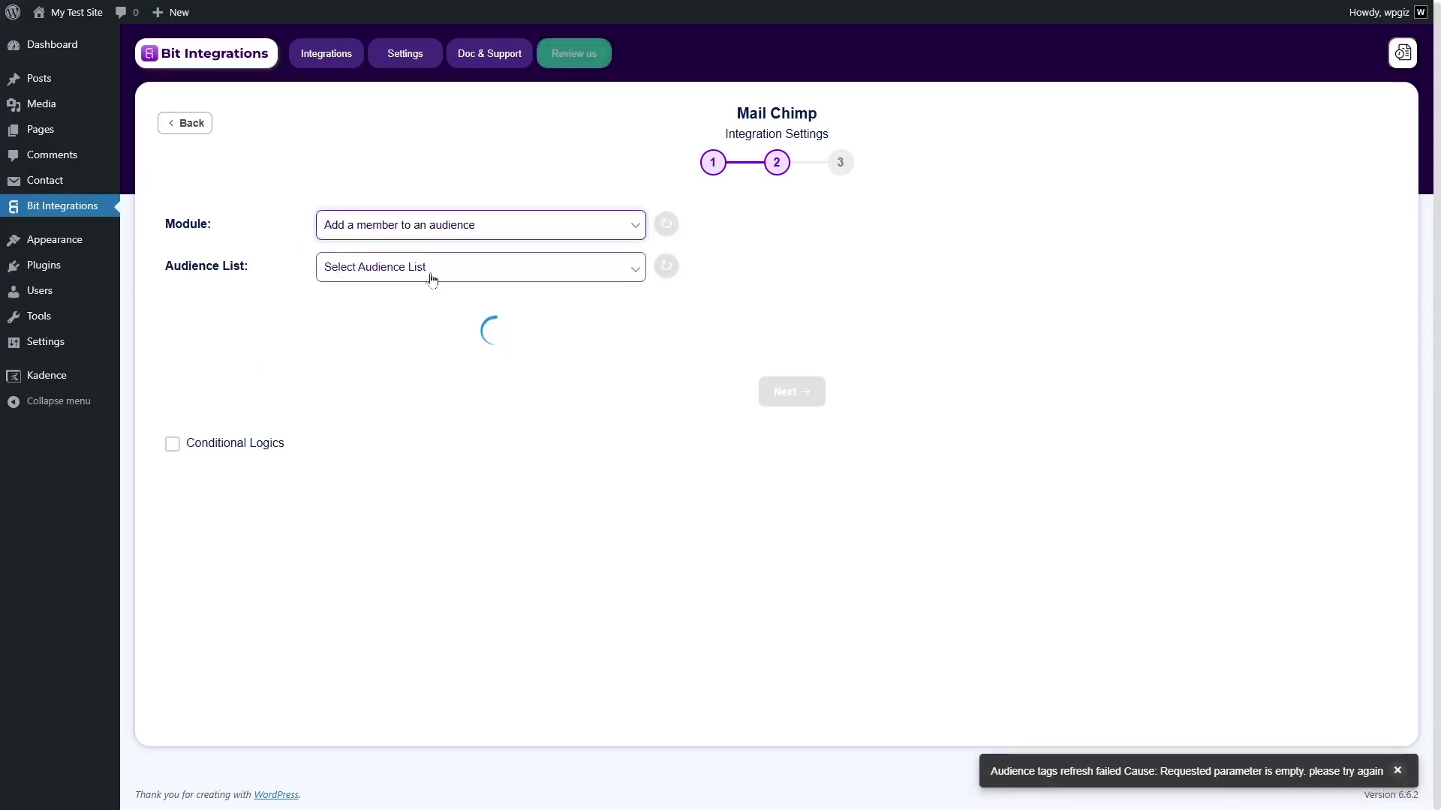
{"action": "left_click", "coordinate": [544, 270]}
{"action": "left_click", "coordinate": [462, 268]}
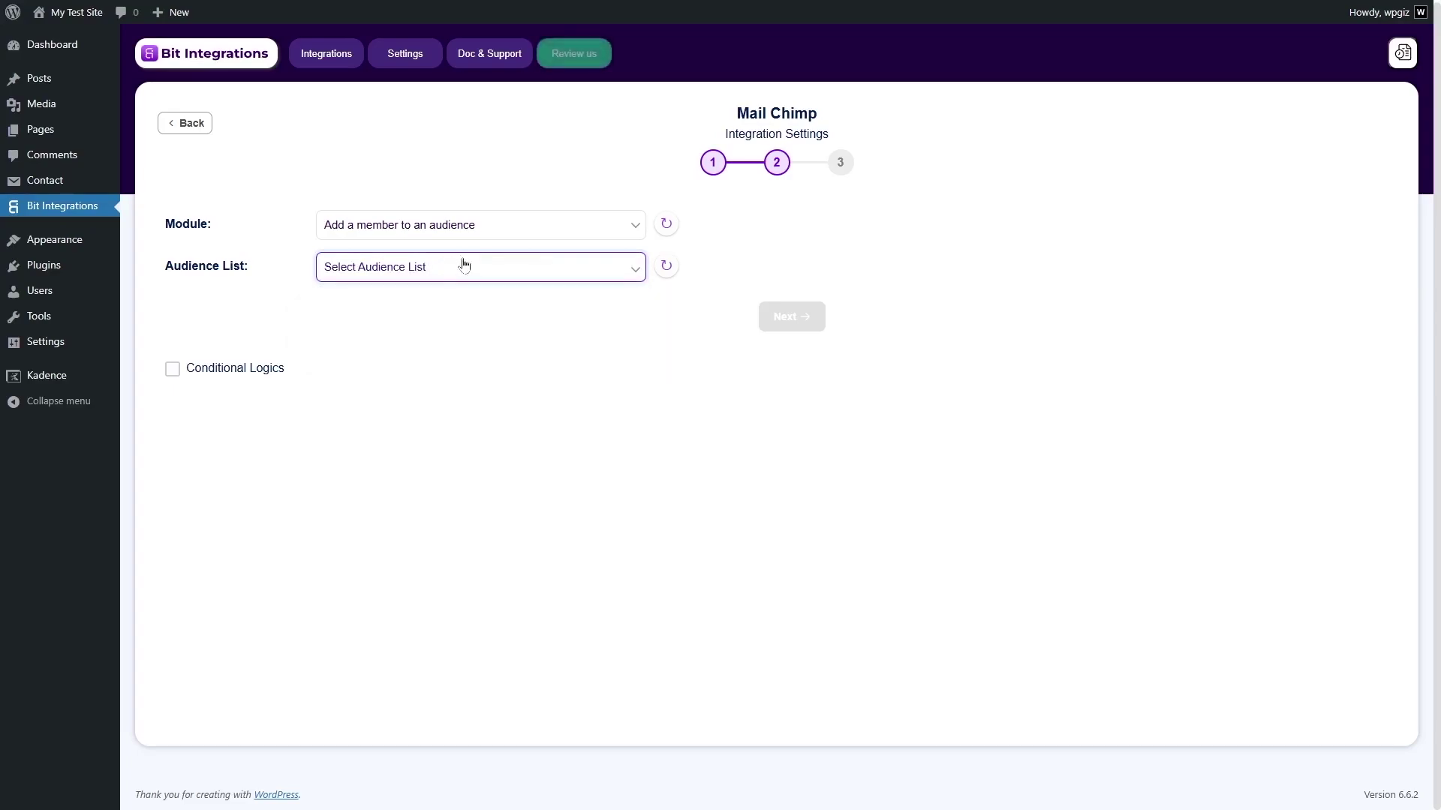
{"action": "left_click", "coordinate": [488, 270]}
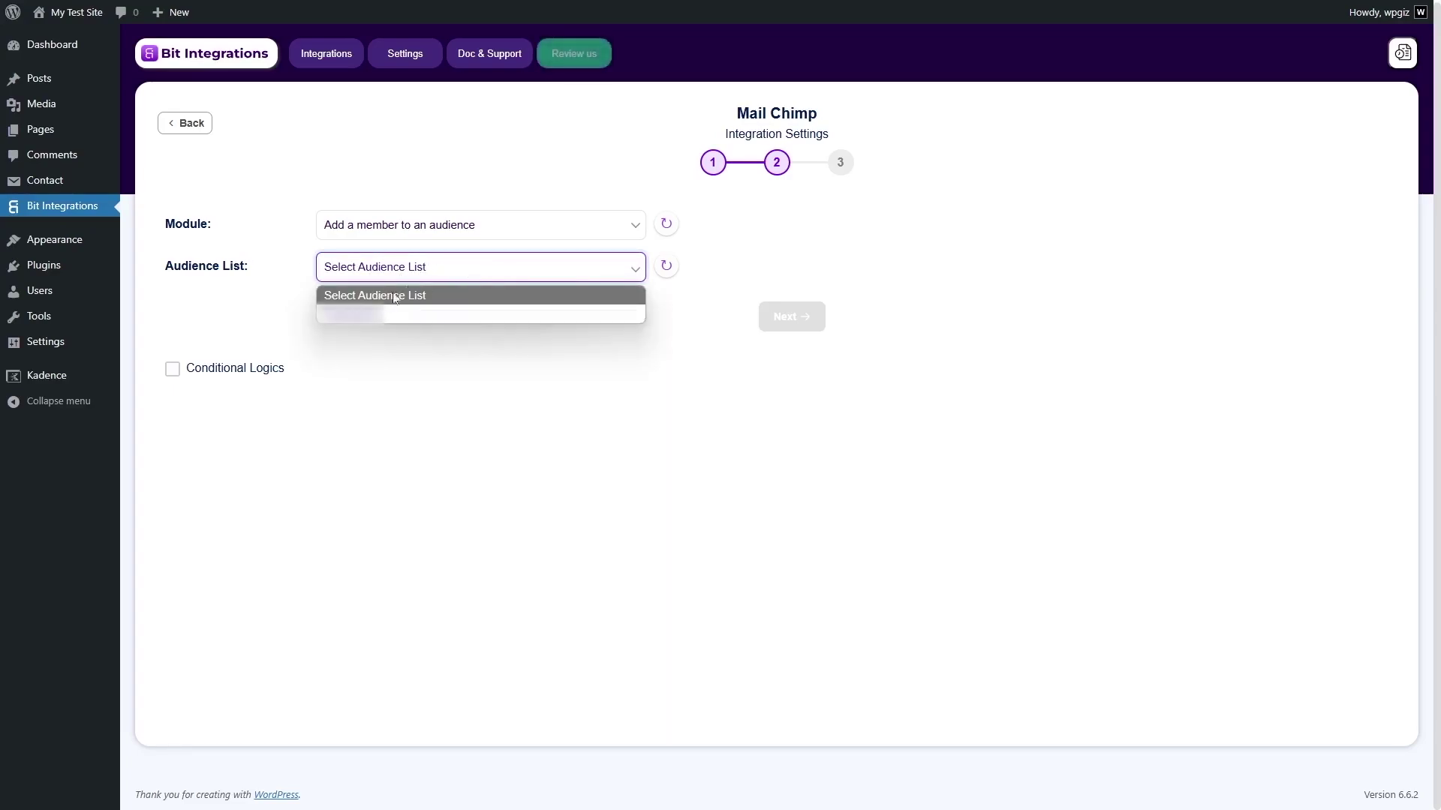
{"action": "left_click", "coordinate": [394, 294]}
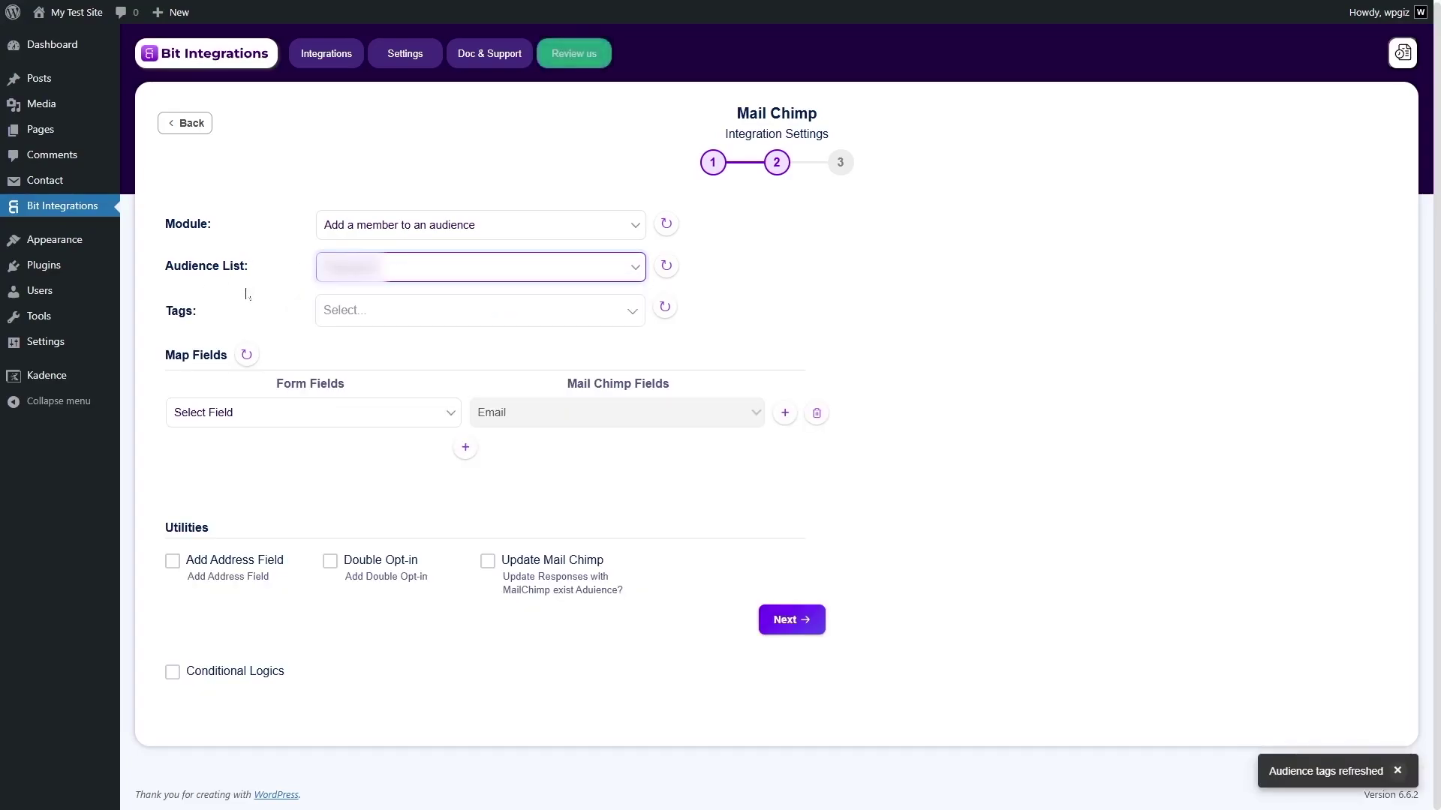
{"action": "left_click", "coordinate": [441, 310]}
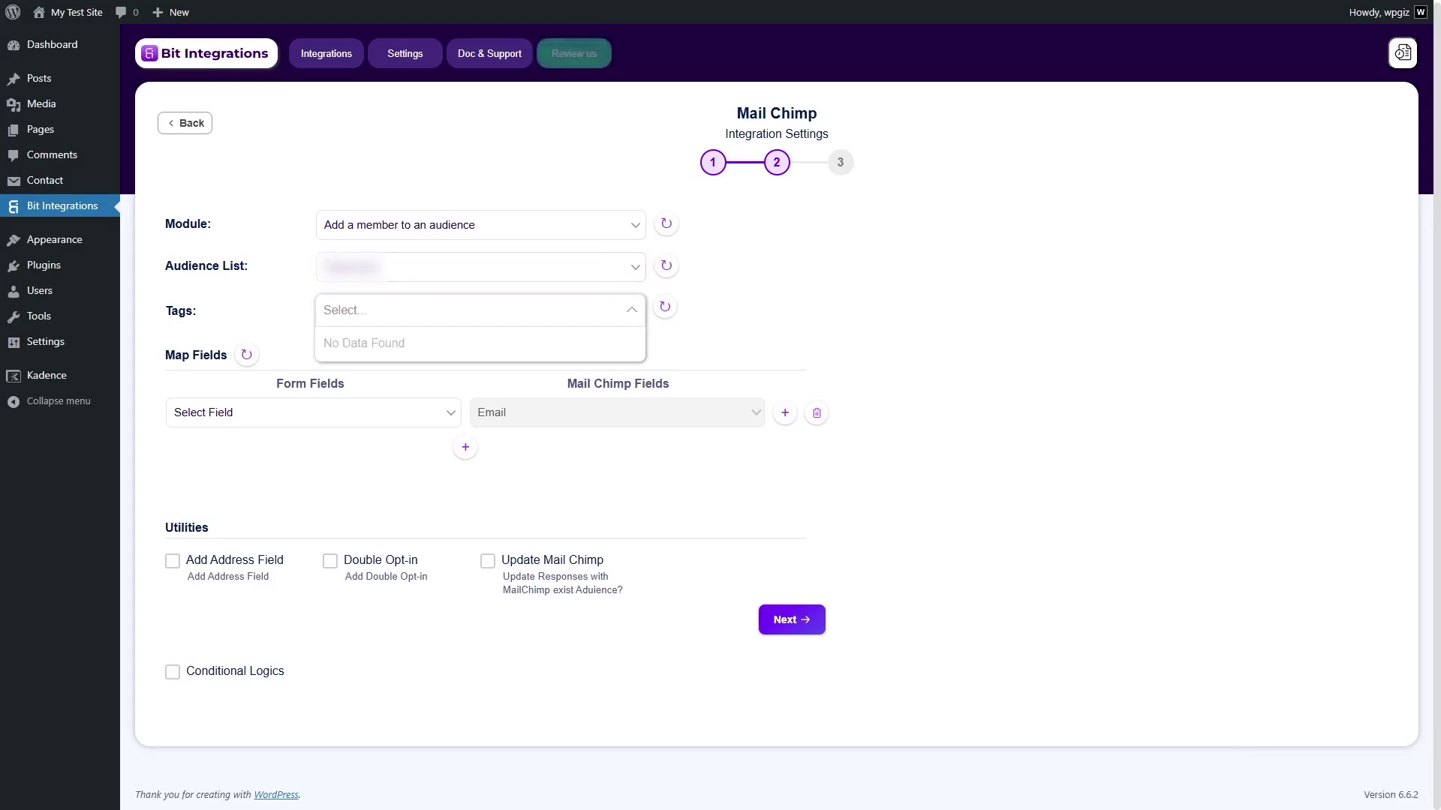
{"action": "left_click", "coordinate": [836, 327]}
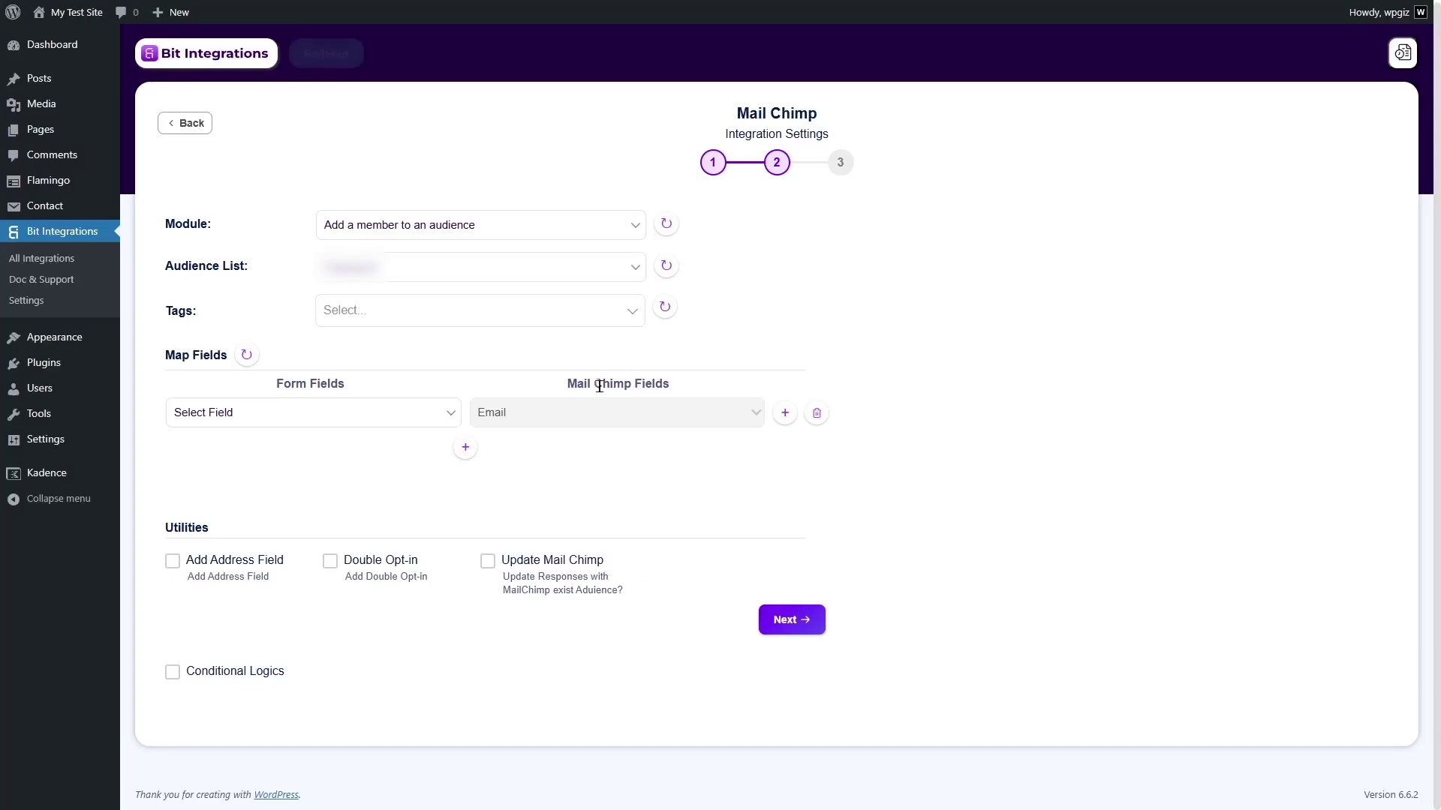
Step: Map the your-email form field to Mailchimp's Email field
{"action": "left_click", "coordinate": [439, 413]}
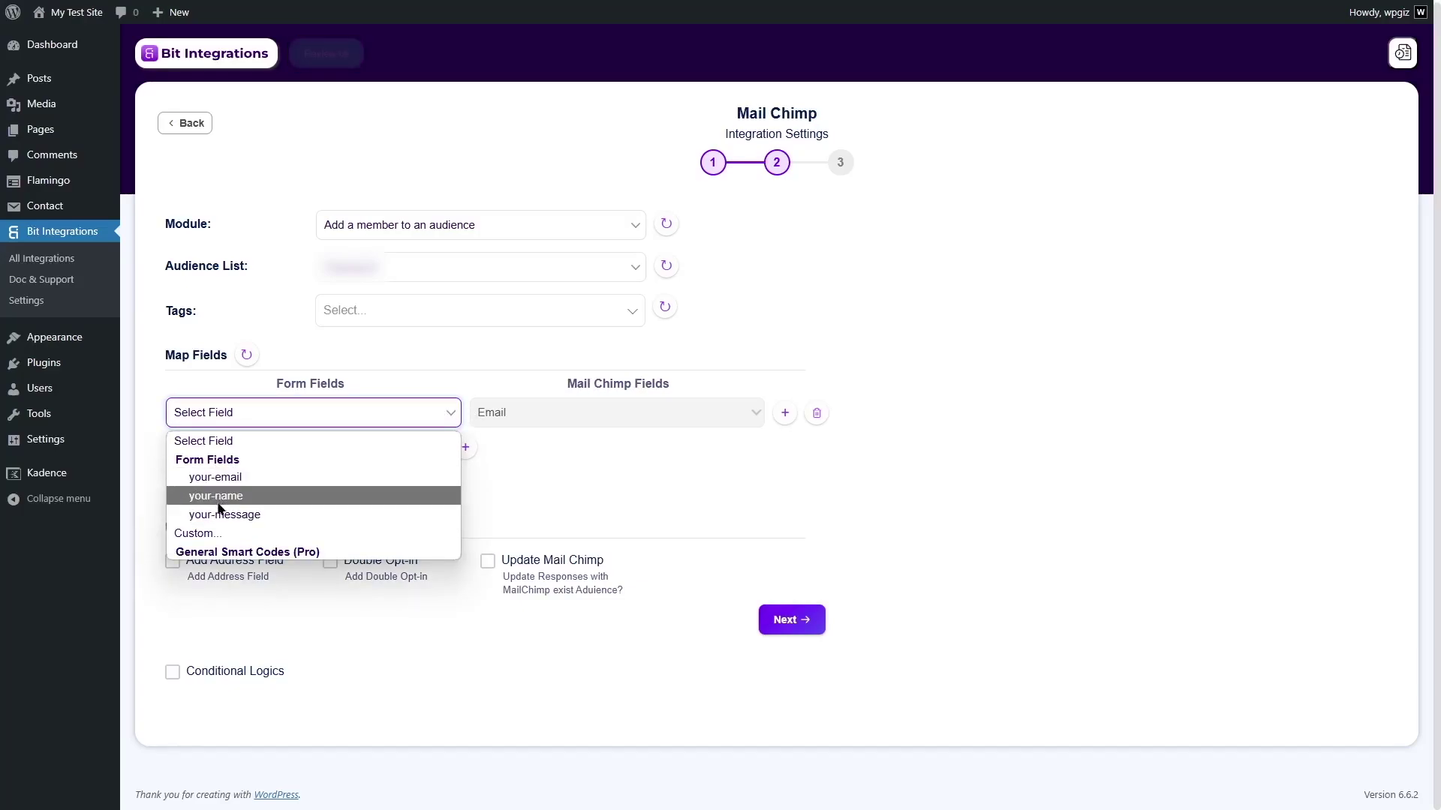
{"action": "left_click", "coordinate": [639, 379]}
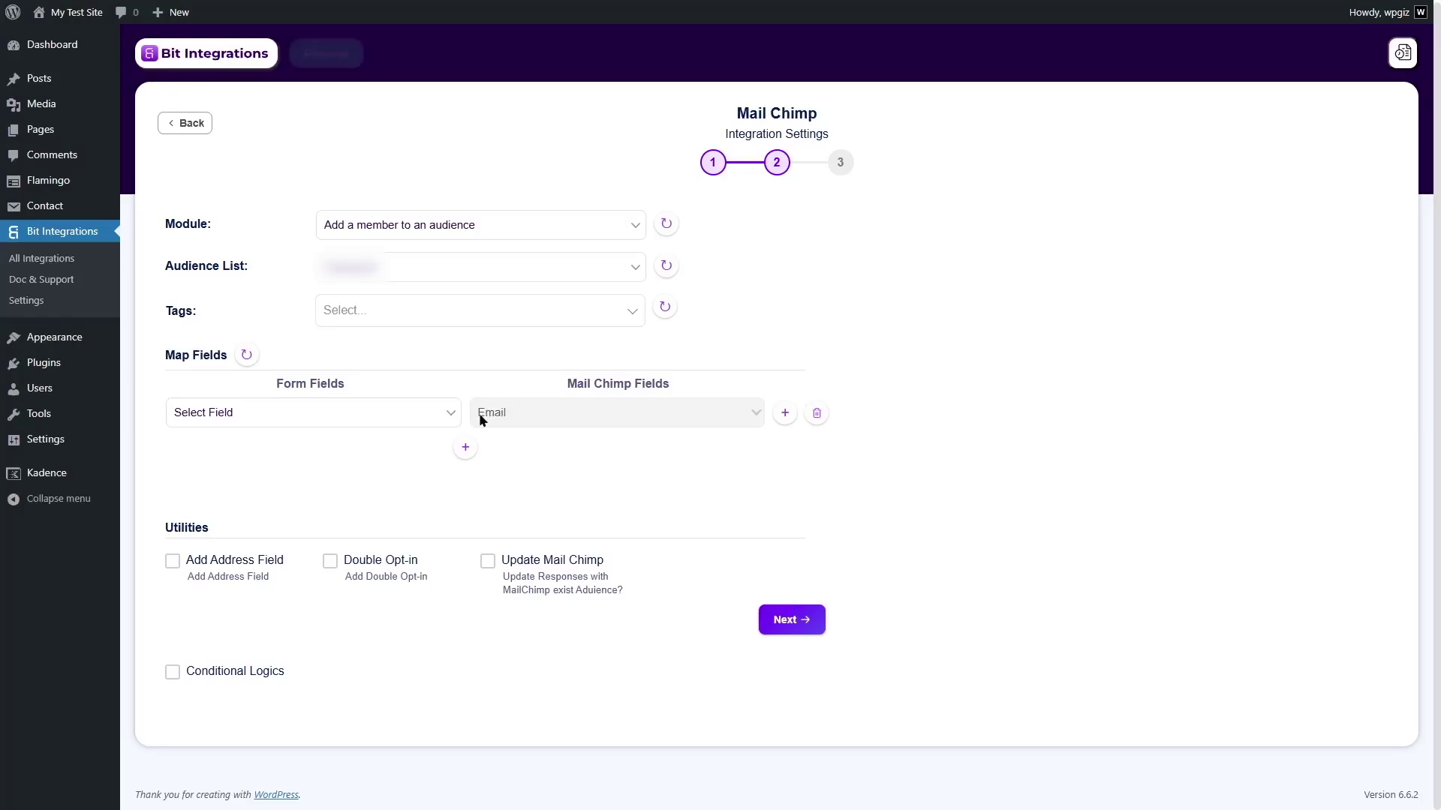
{"action": "left_click", "coordinate": [444, 415]}
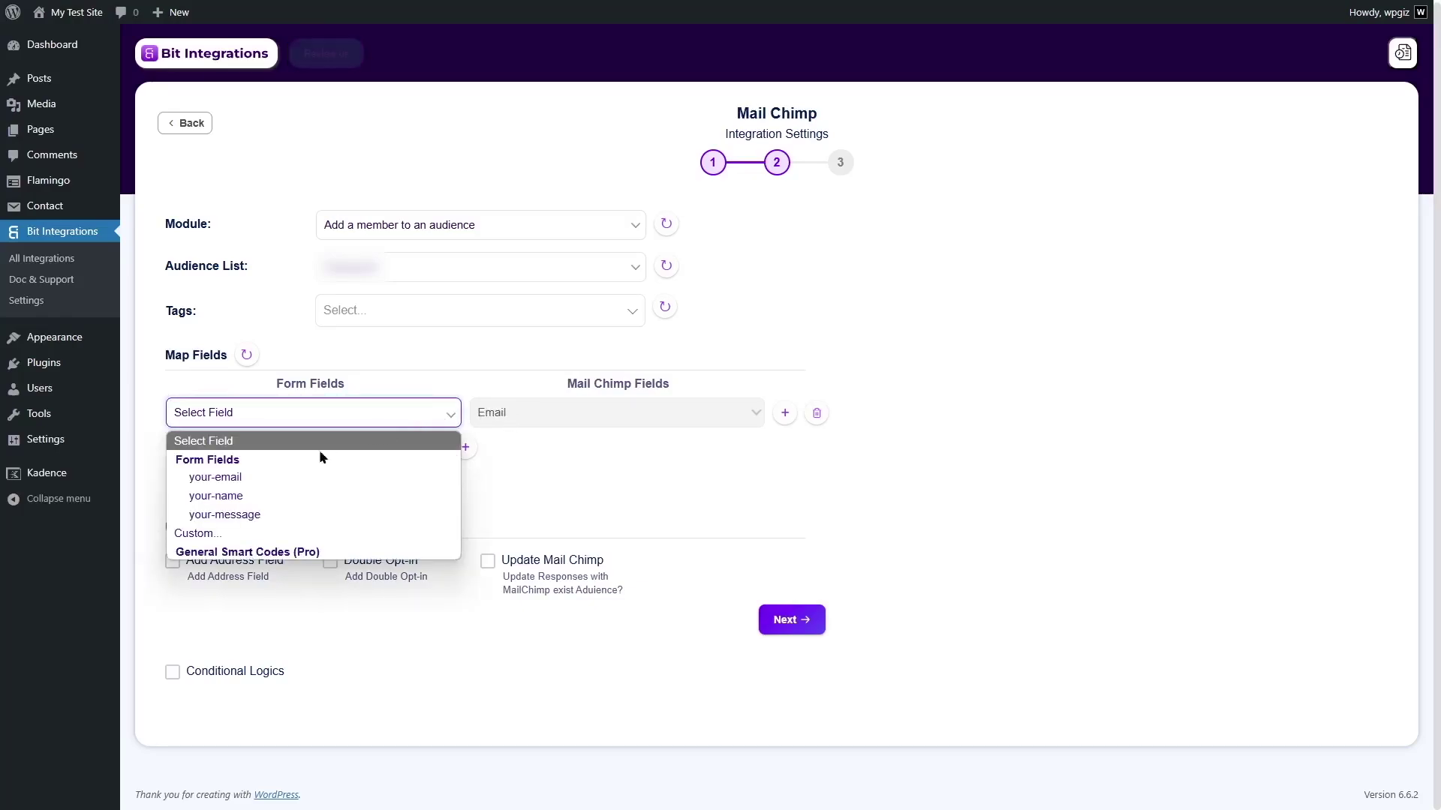
{"action": "left_click", "coordinate": [212, 480]}
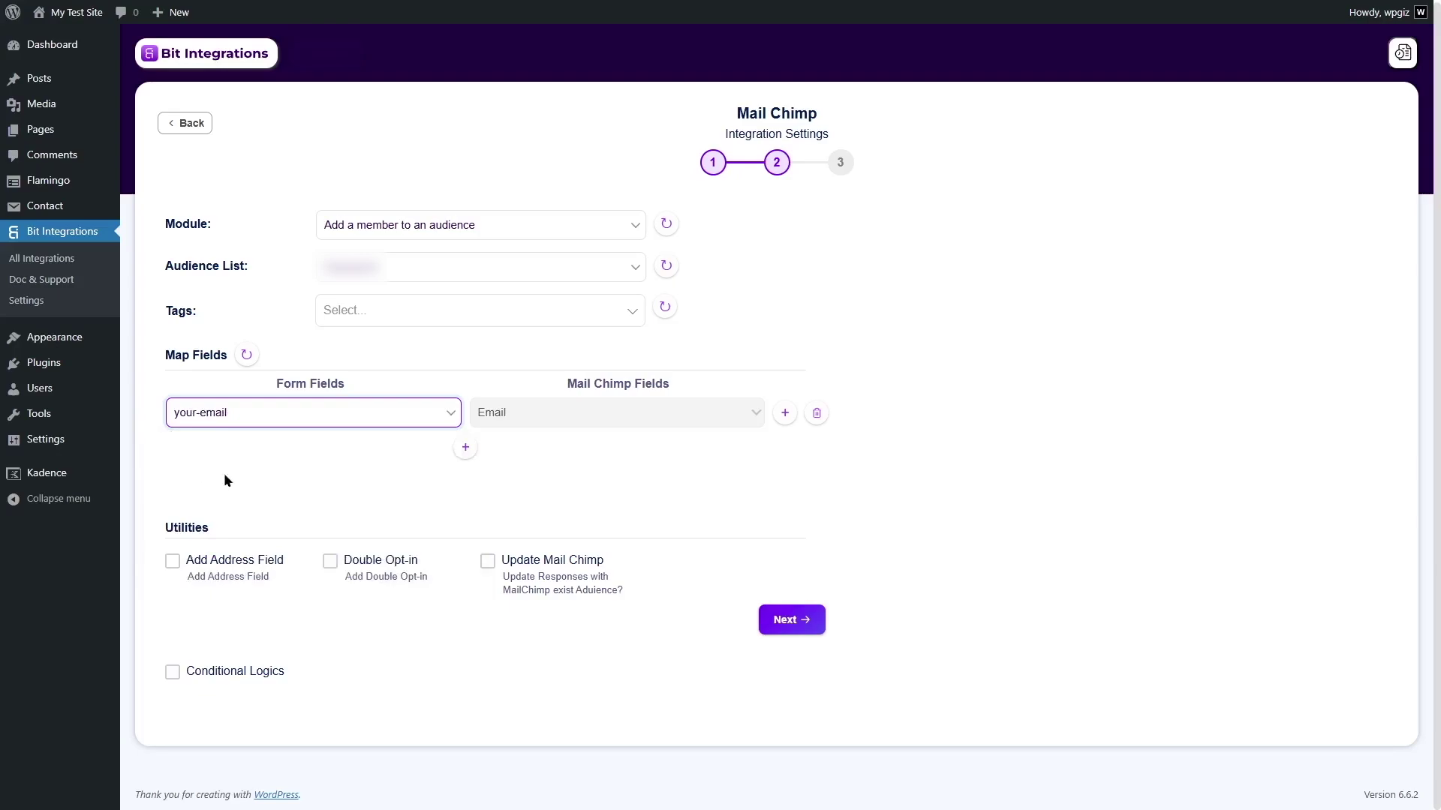
Step: Add a second mapping row linking your-name to Your Name
{"action": "left_click", "coordinate": [465, 448]}
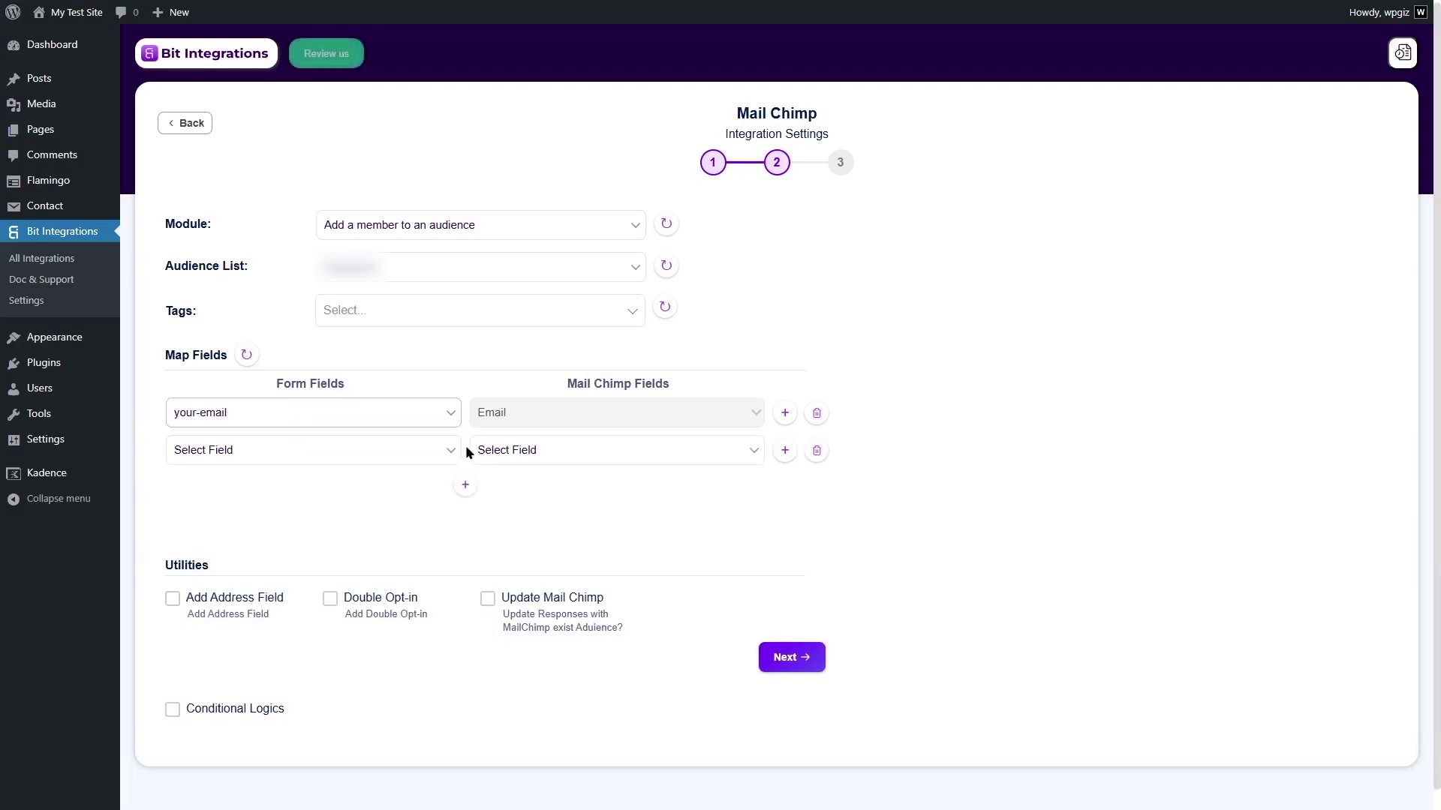
{"action": "left_click", "coordinate": [225, 459]}
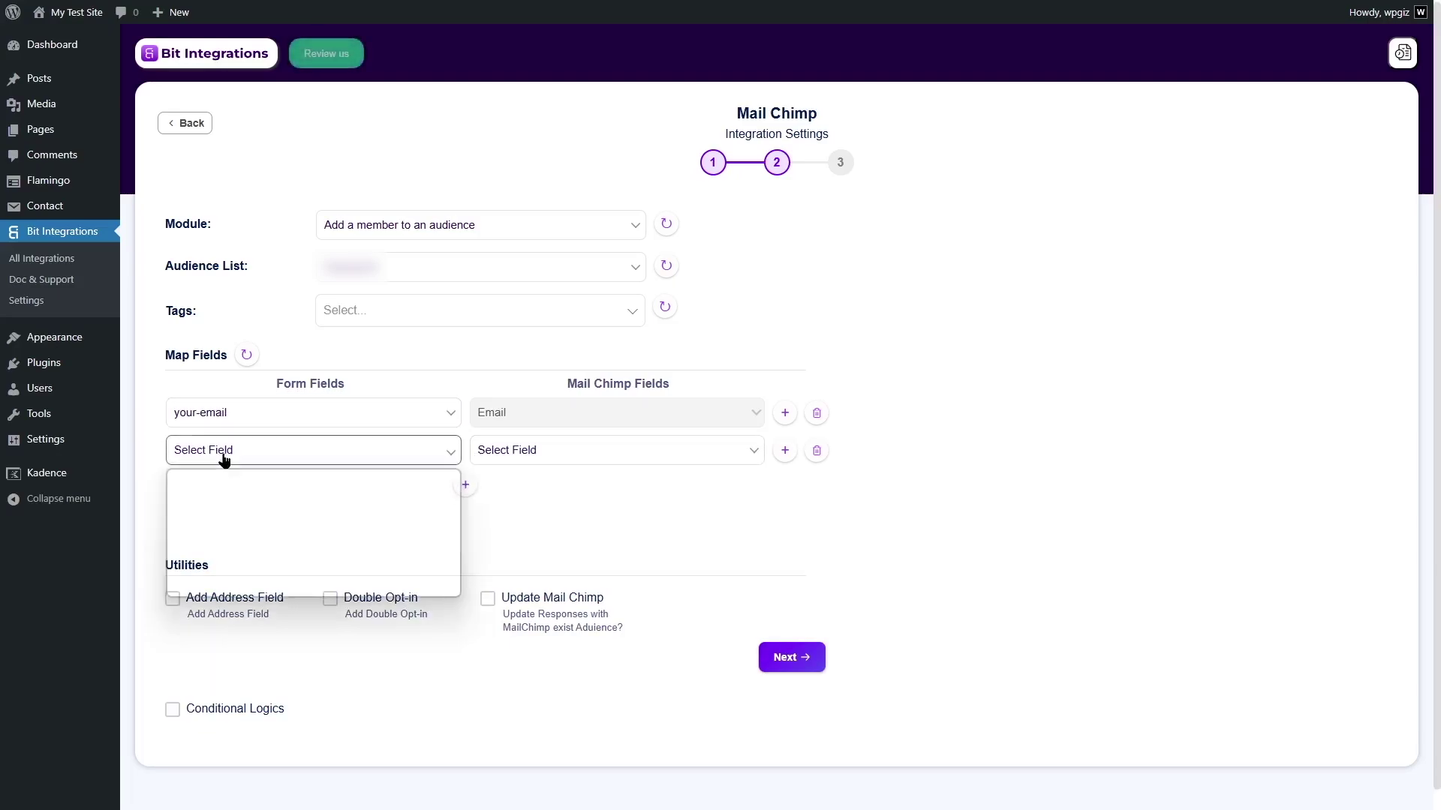
{"action": "left_click", "coordinate": [233, 539]}
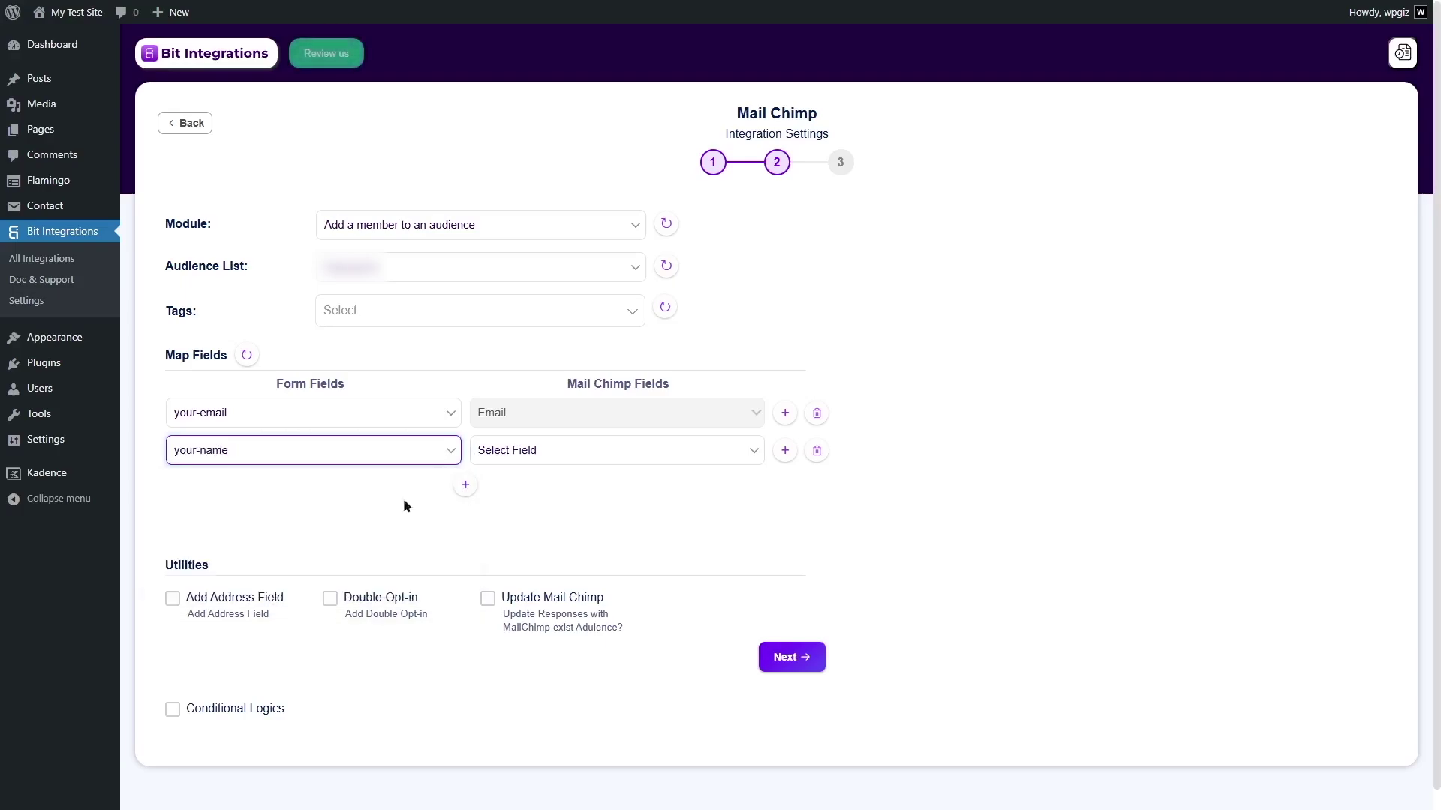
{"action": "left_click", "coordinate": [560, 451]}
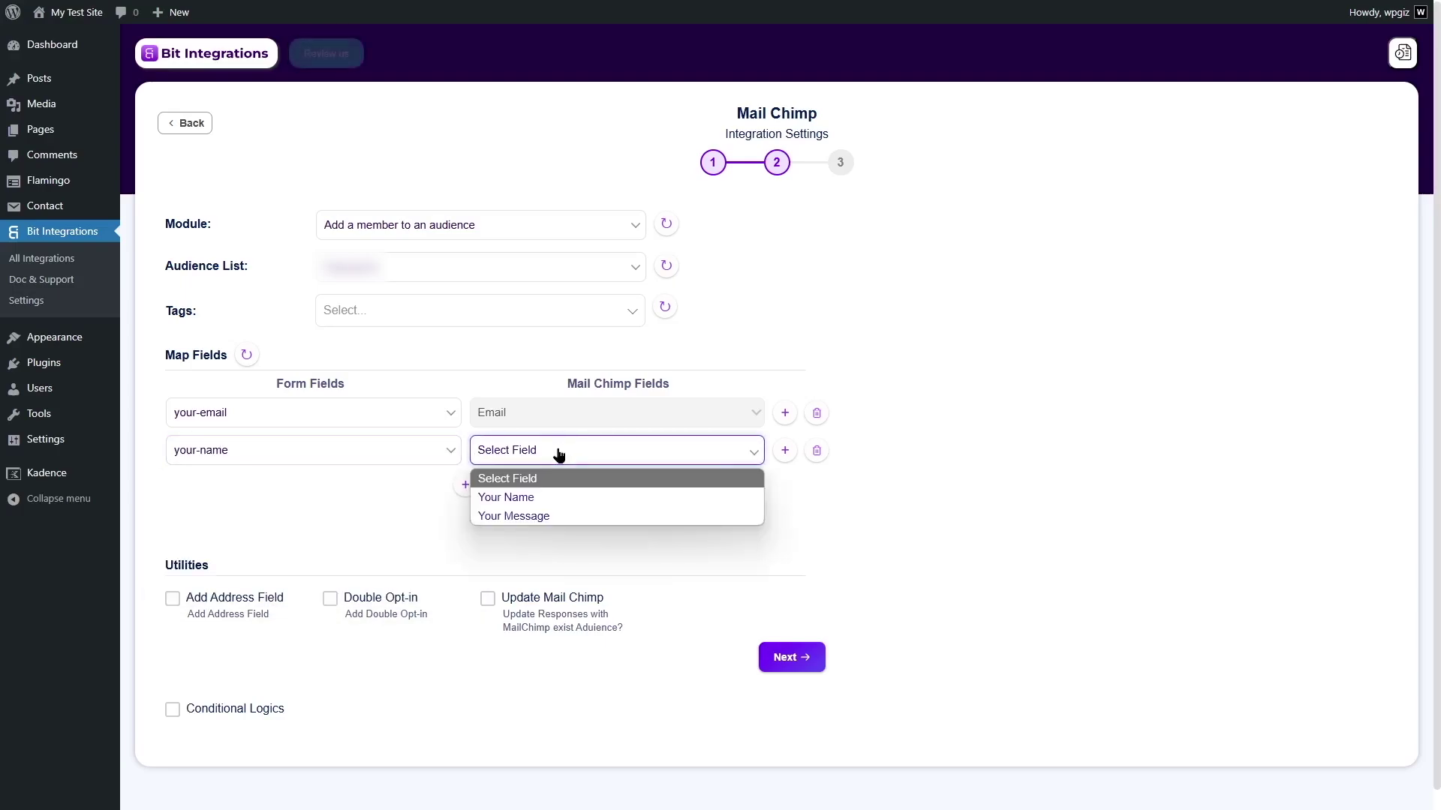
{"action": "left_click", "coordinate": [547, 499]}
Step: Remove the extra empty third mapping row, leaving two field mappings
{"action": "left_click", "coordinate": [465, 484]}
{"action": "left_click", "coordinate": [447, 489]}
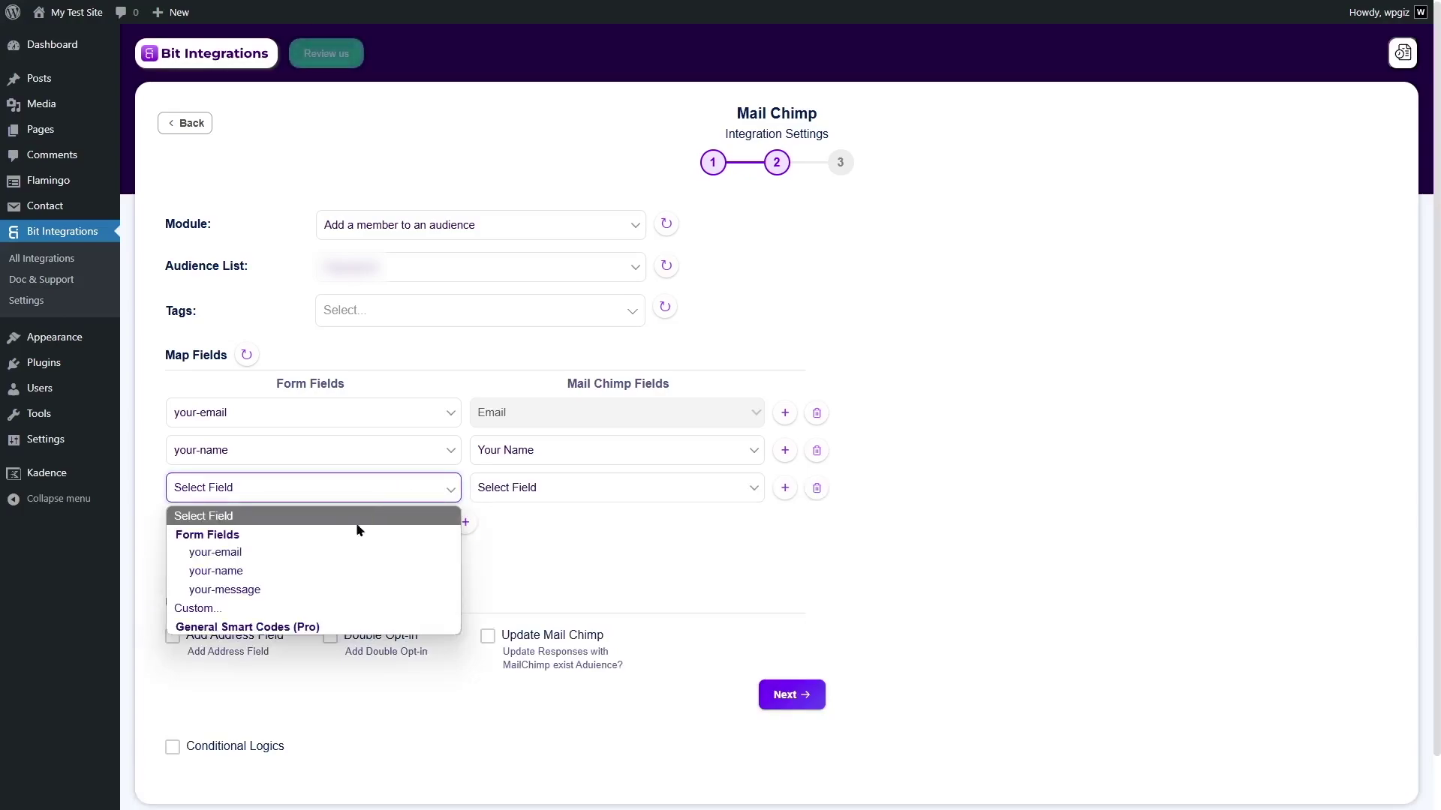
{"action": "left_click", "coordinate": [584, 531]}
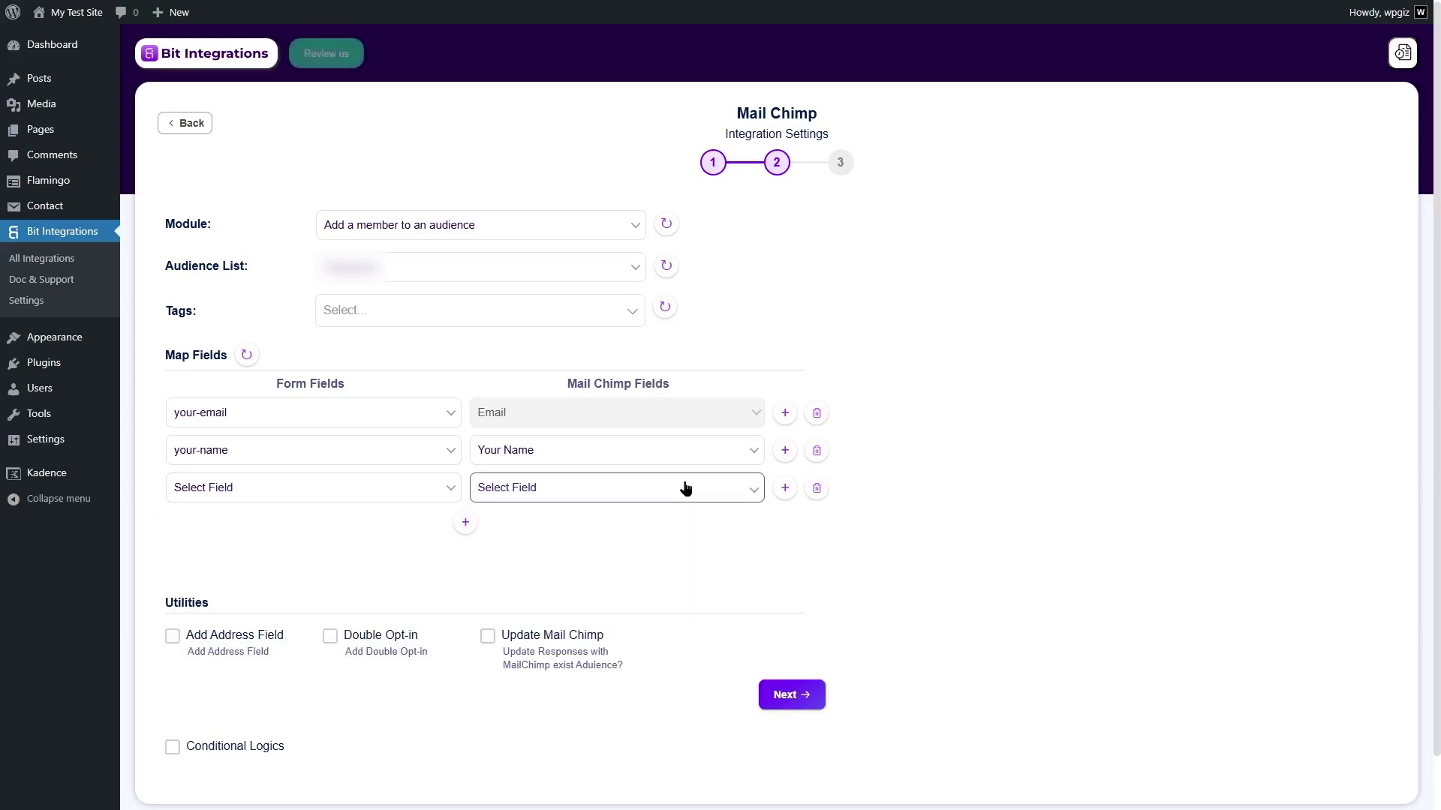
{"action": "left_click", "coordinate": [816, 489]}
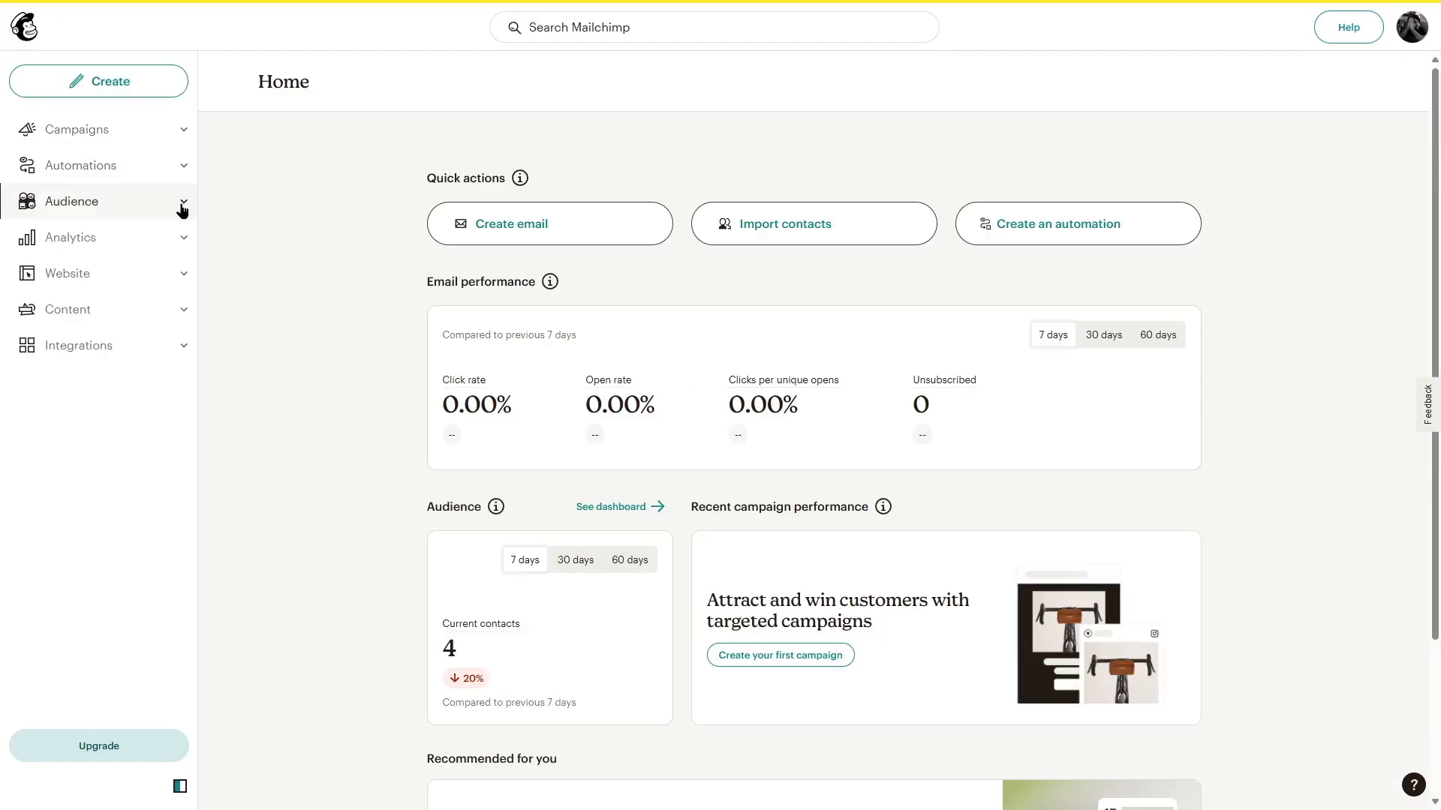
Step: Navigate from the audience dashboard through Signup forms and settings to the fields and merge tags page
{"action": "left_click", "coordinate": [182, 210]}
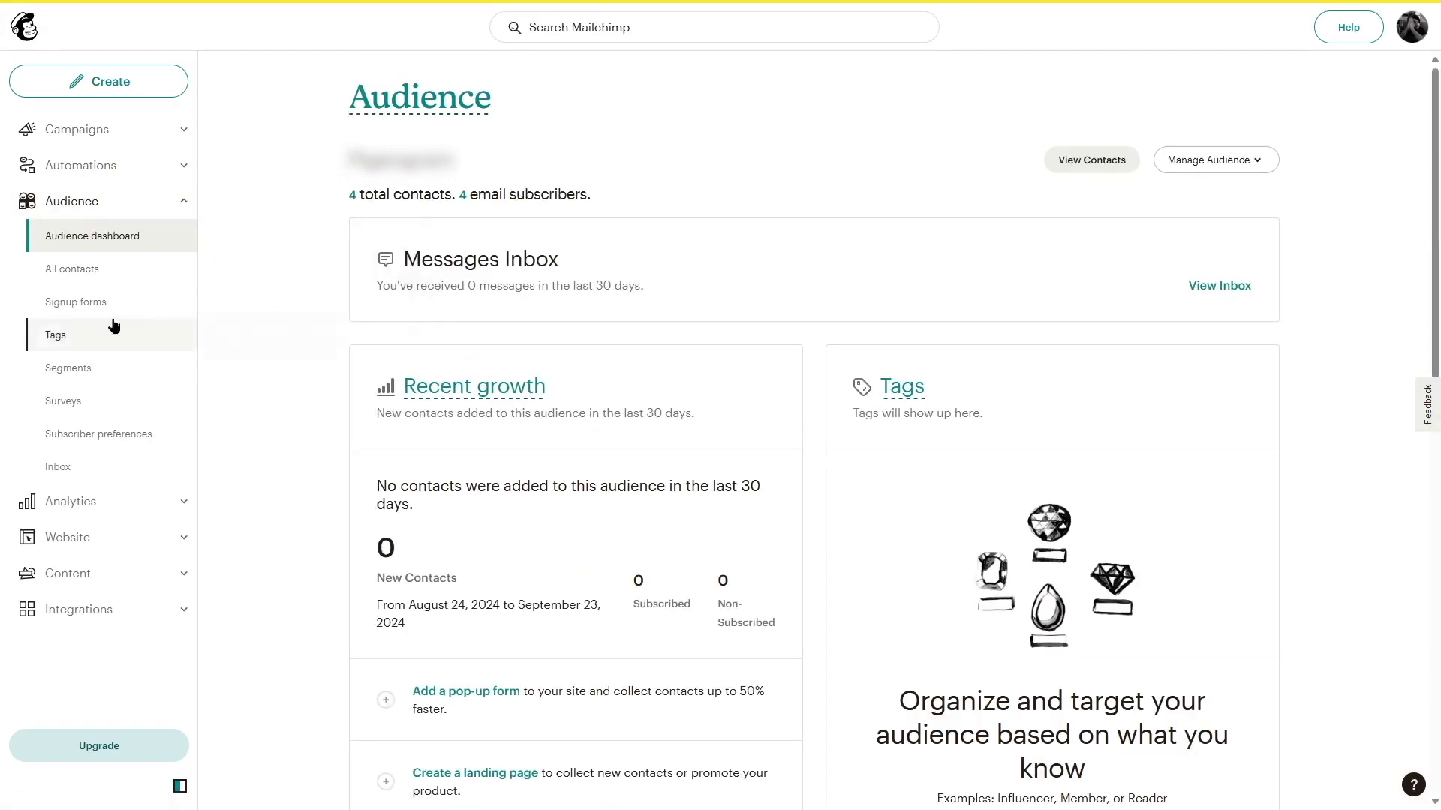
{"action": "left_click", "coordinate": [79, 304]}
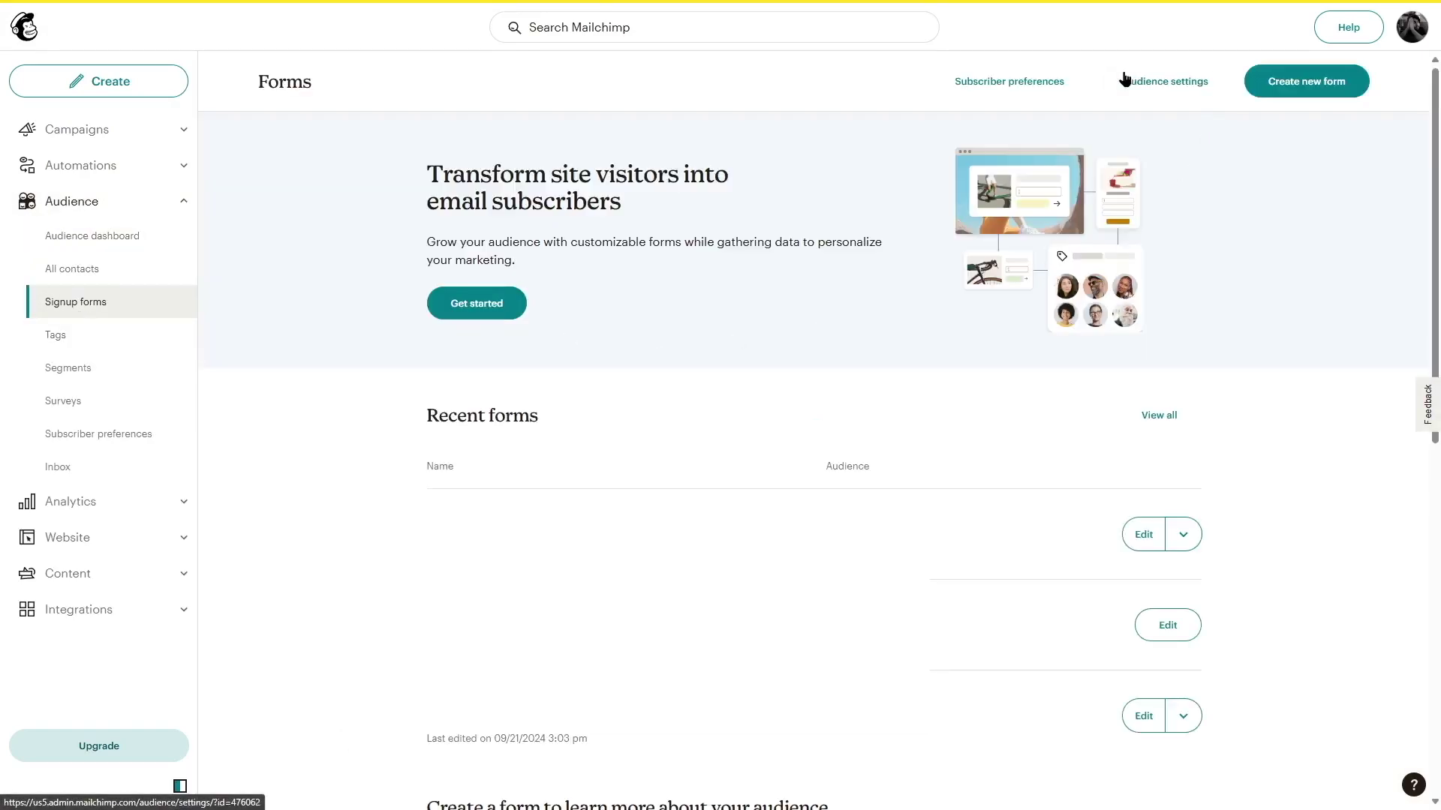
{"action": "left_click", "coordinate": [1164, 82]}
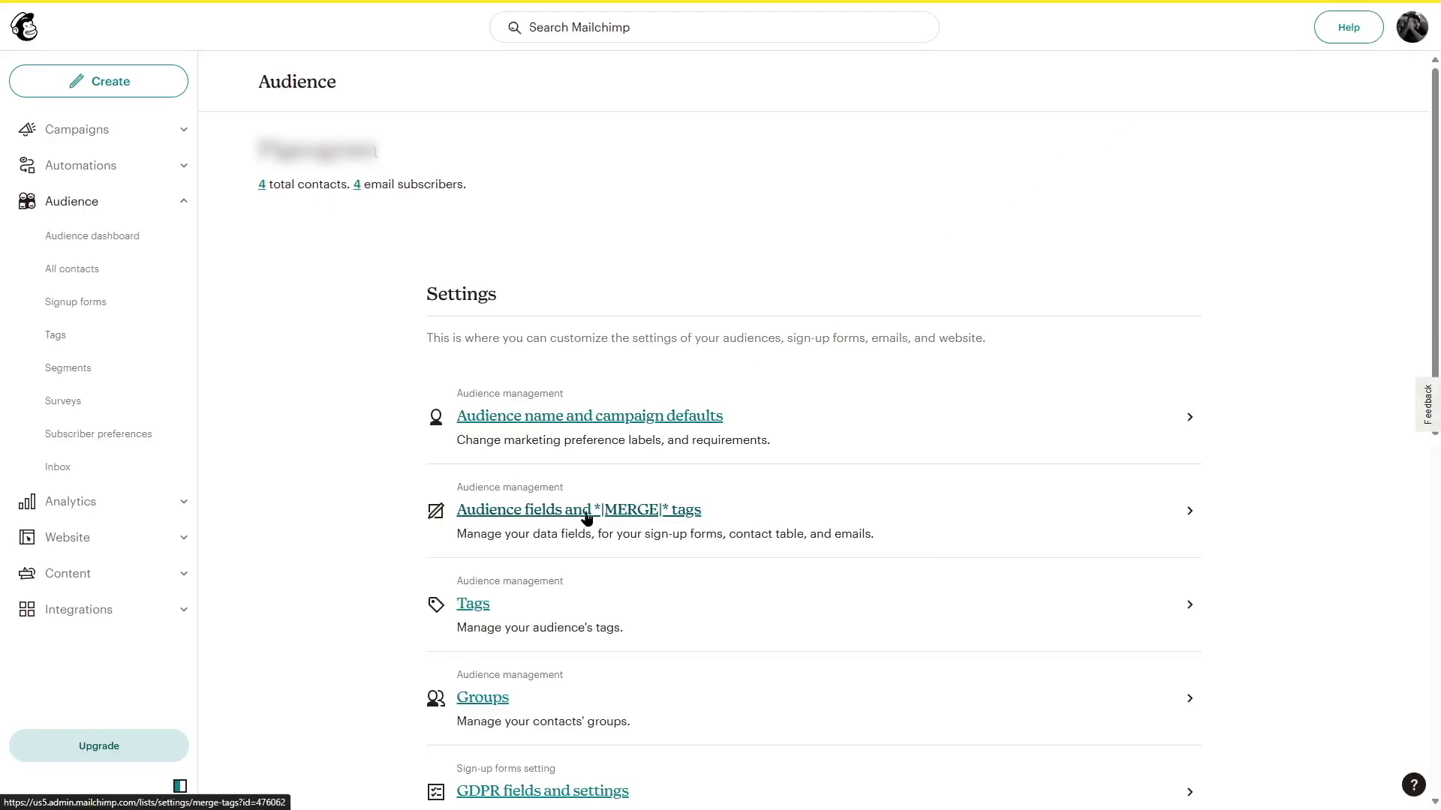
{"action": "left_click", "coordinate": [667, 514]}
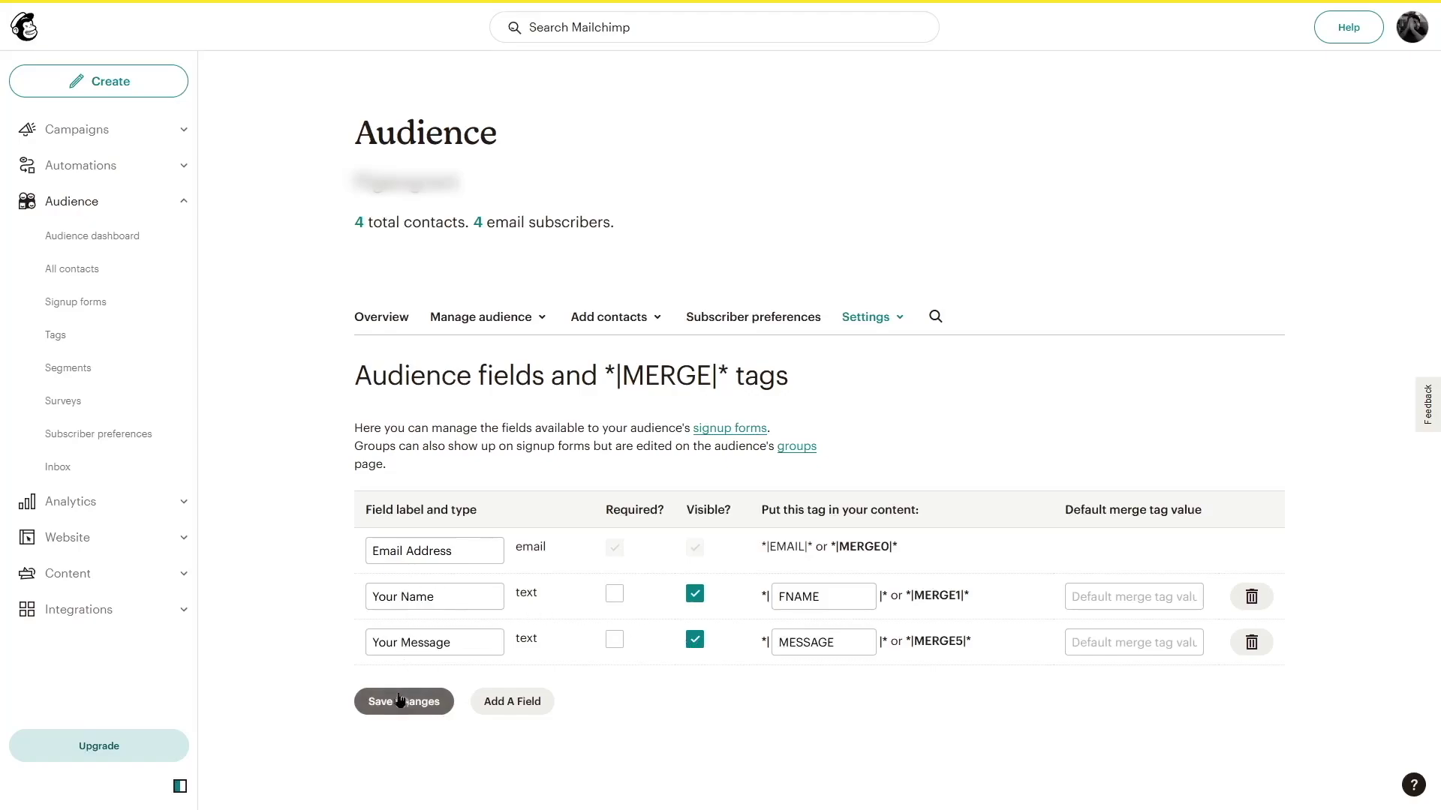
Step: Start adding a new audience field, then cancel without adding one
{"action": "left_click", "coordinate": [508, 702]}
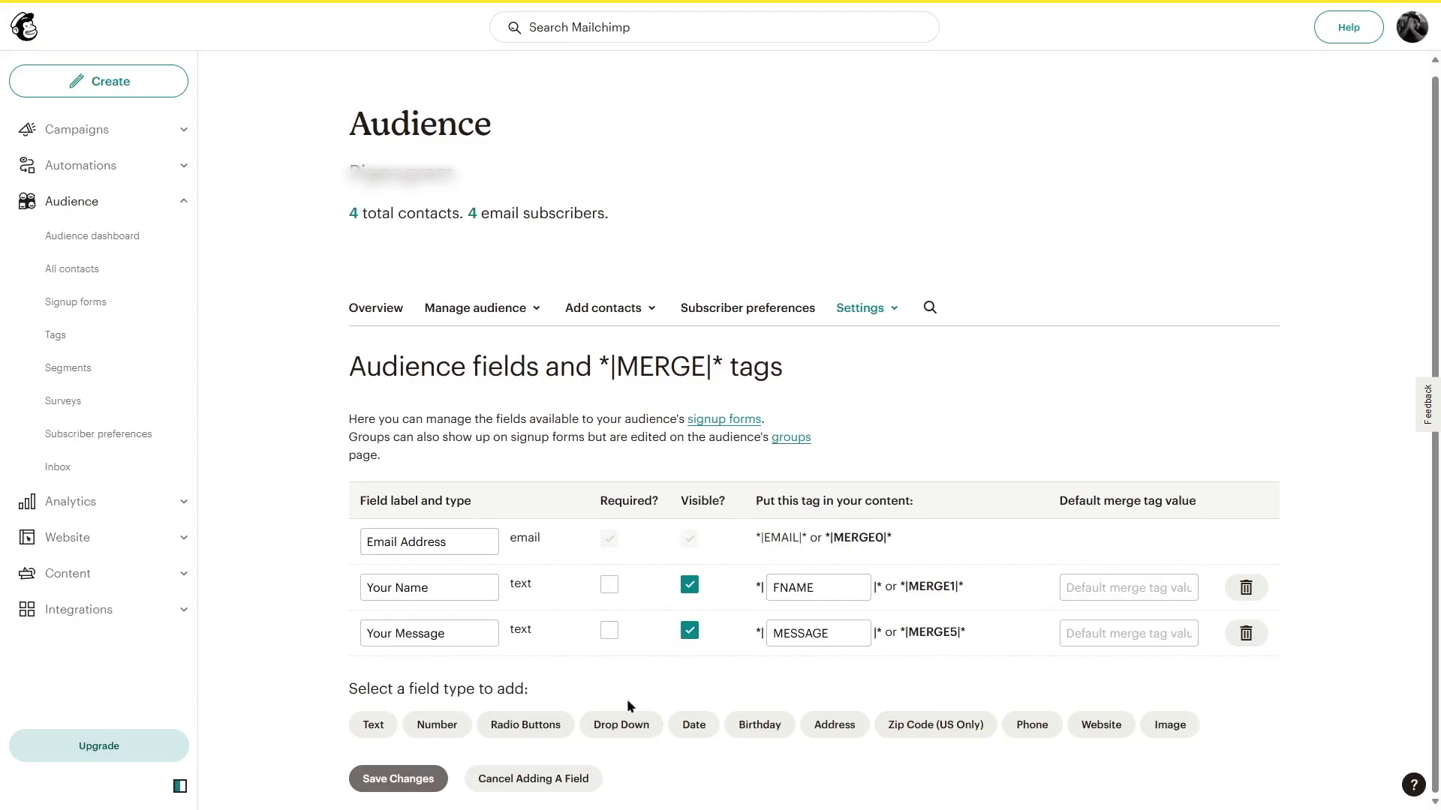
{"action": "left_click", "coordinate": [531, 781]}
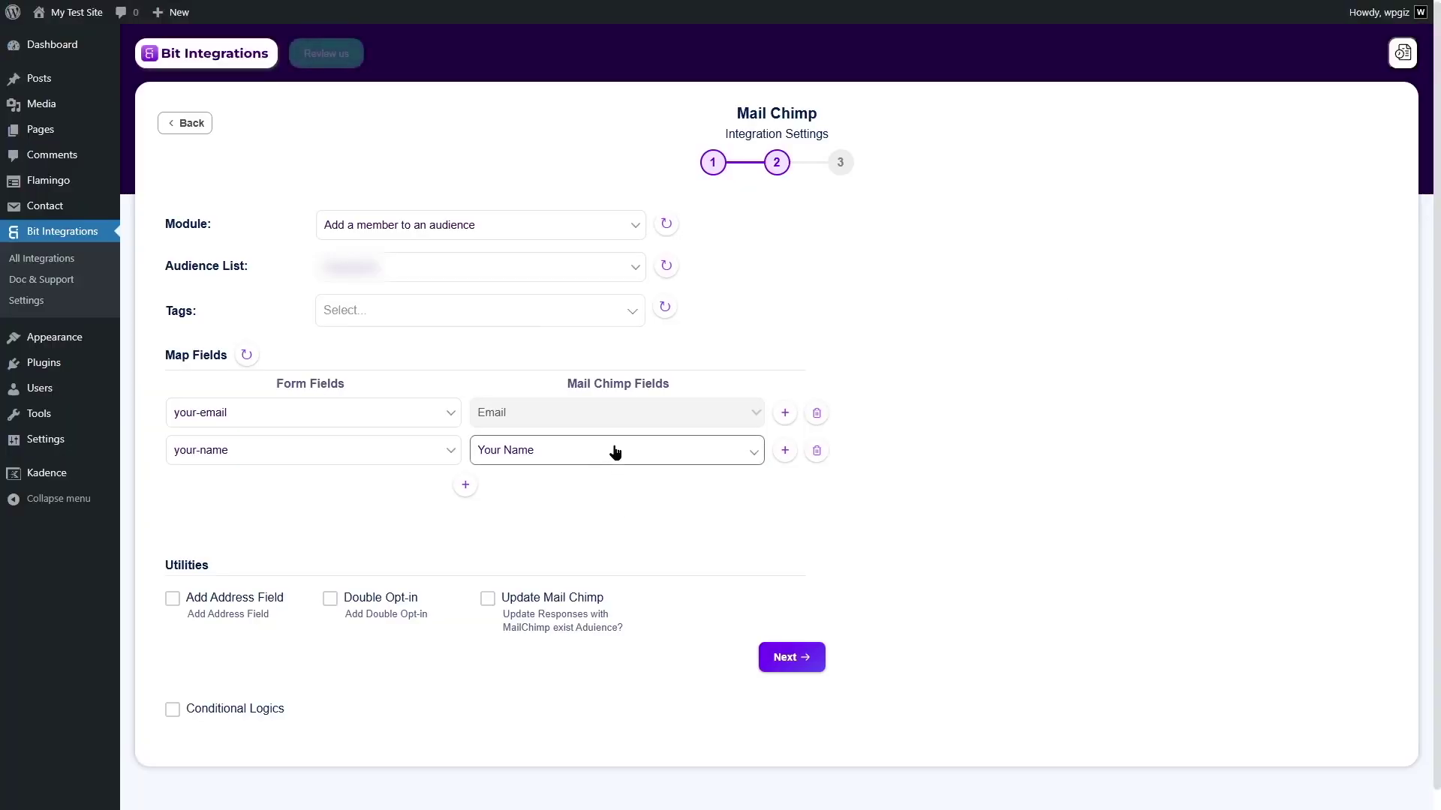
{"action": "left_click", "coordinate": [615, 451]}
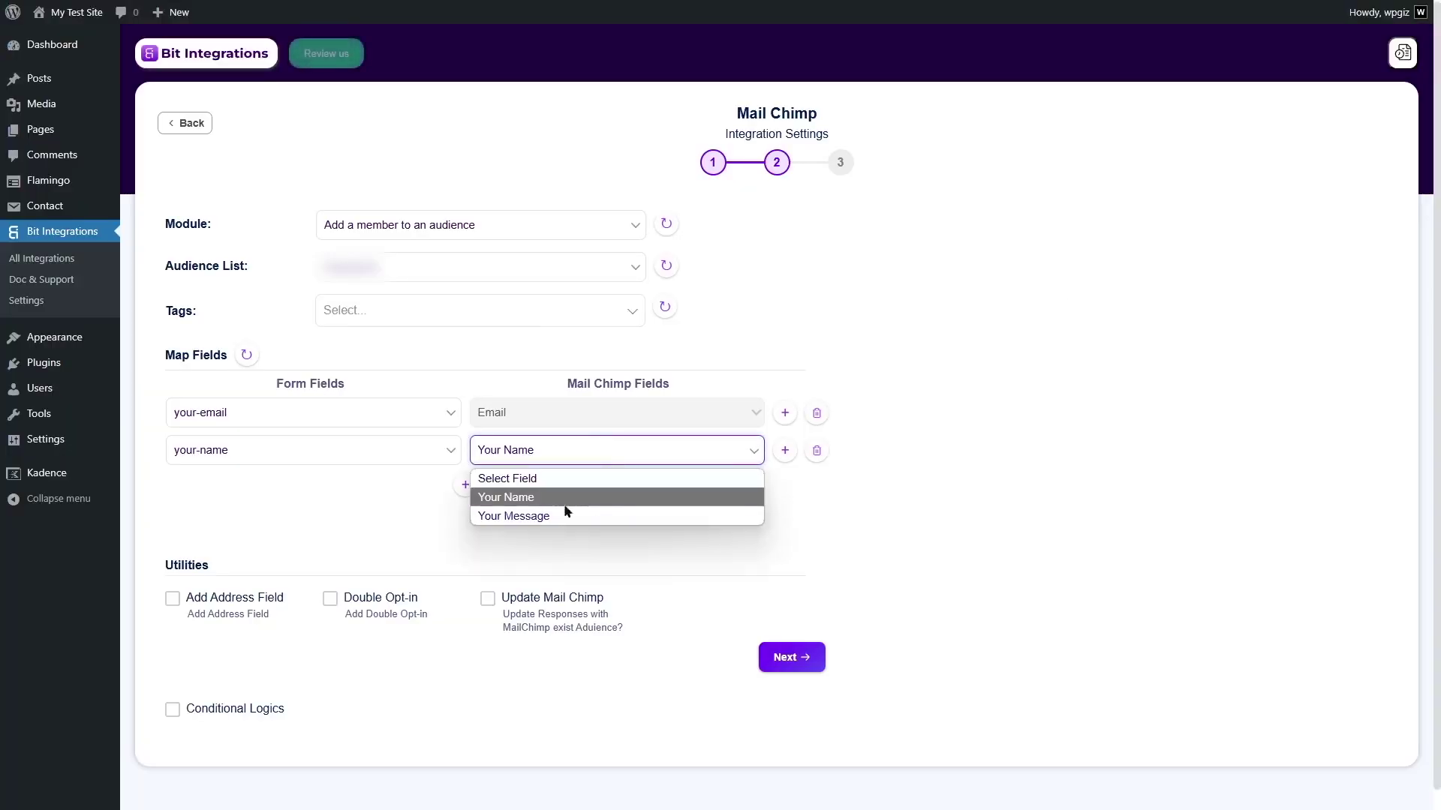
{"action": "left_click", "coordinate": [1003, 348]}
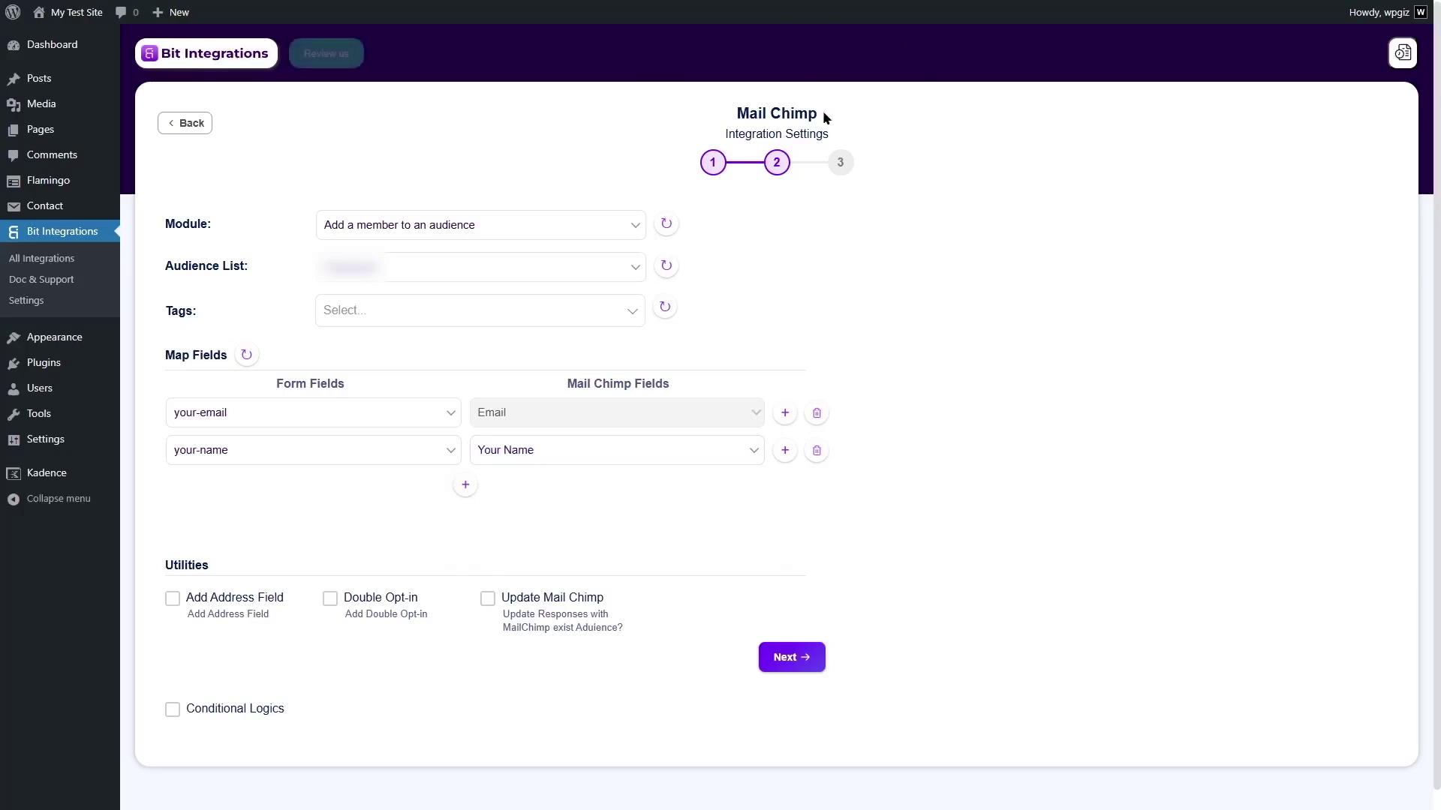
{"action": "left_click", "coordinate": [559, 452]}
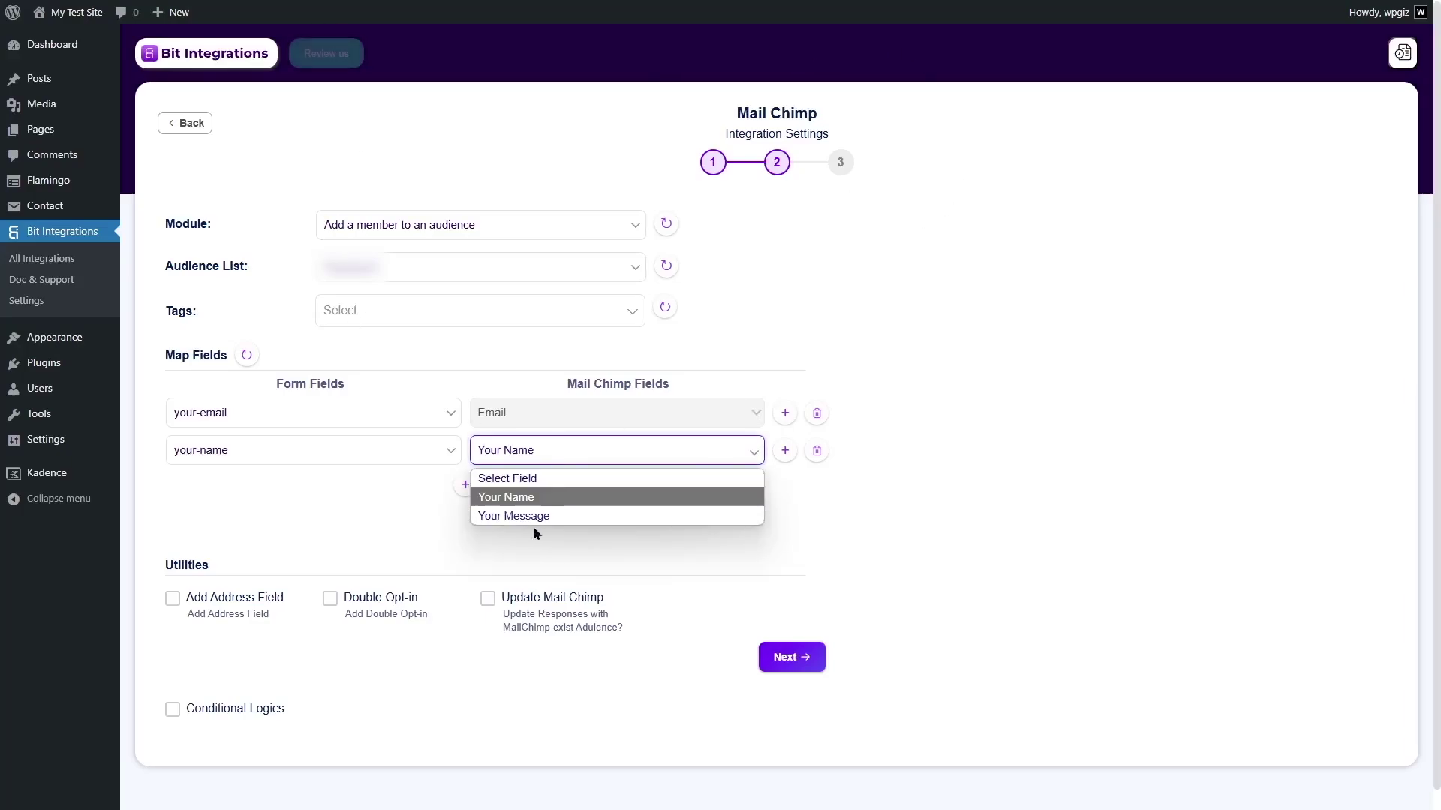
{"action": "left_click", "coordinate": [1052, 509]}
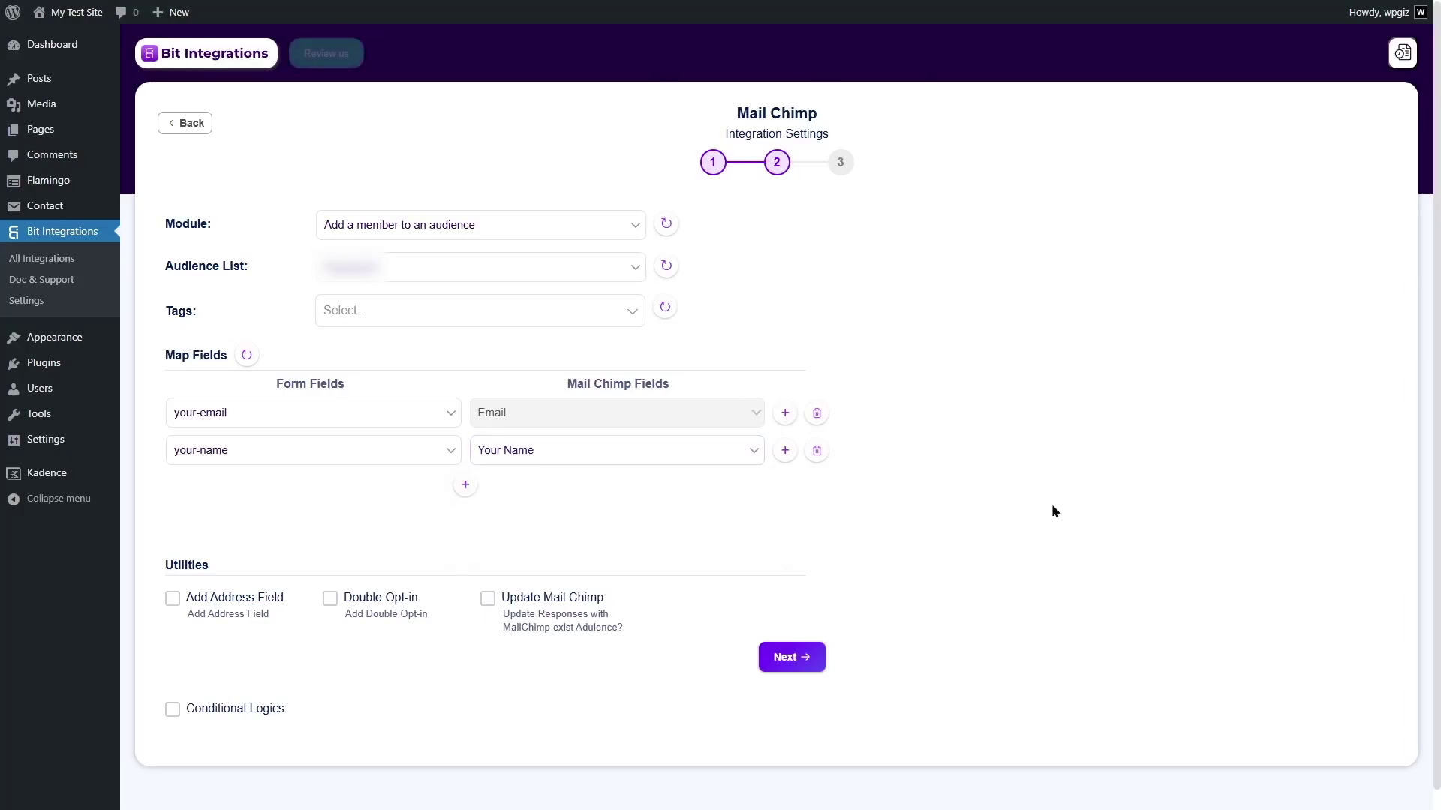
{"action": "left_click", "coordinate": [172, 600]}
{"action": "scroll", "coordinate": [173, 600], "scroll_direction": "down", "scroll_amount": 2}
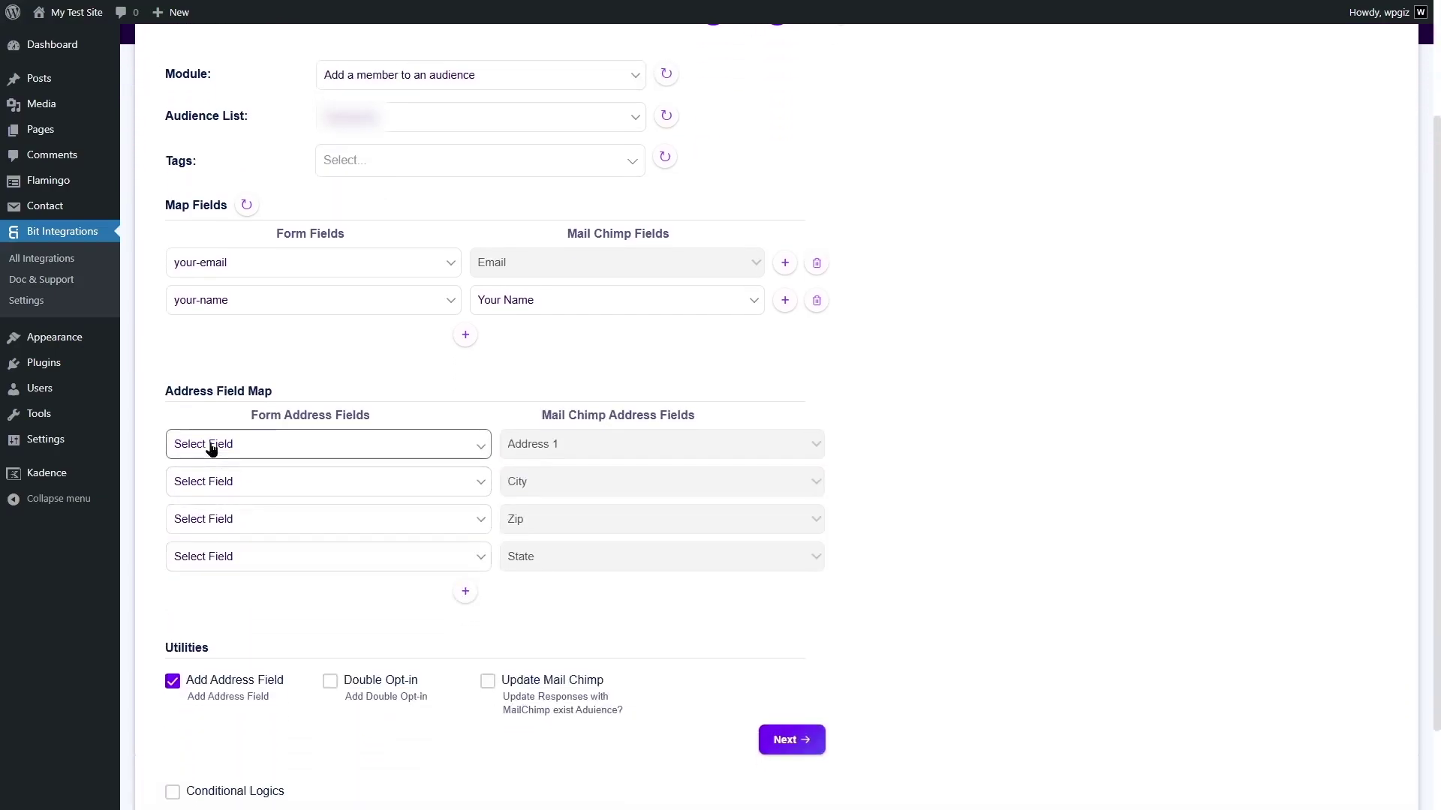
{"action": "left_click", "coordinate": [211, 448]}
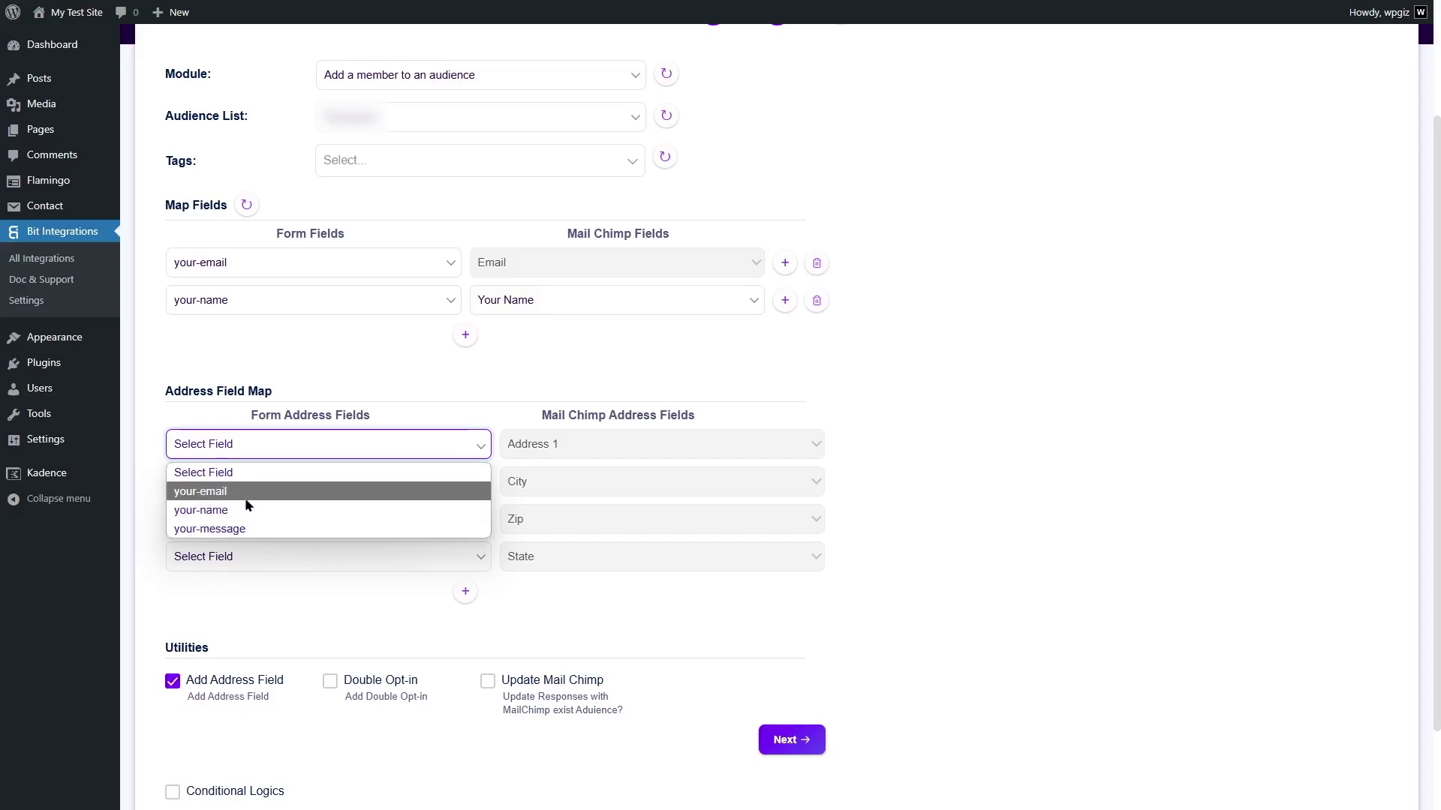
{"action": "left_click", "coordinate": [1138, 364]}
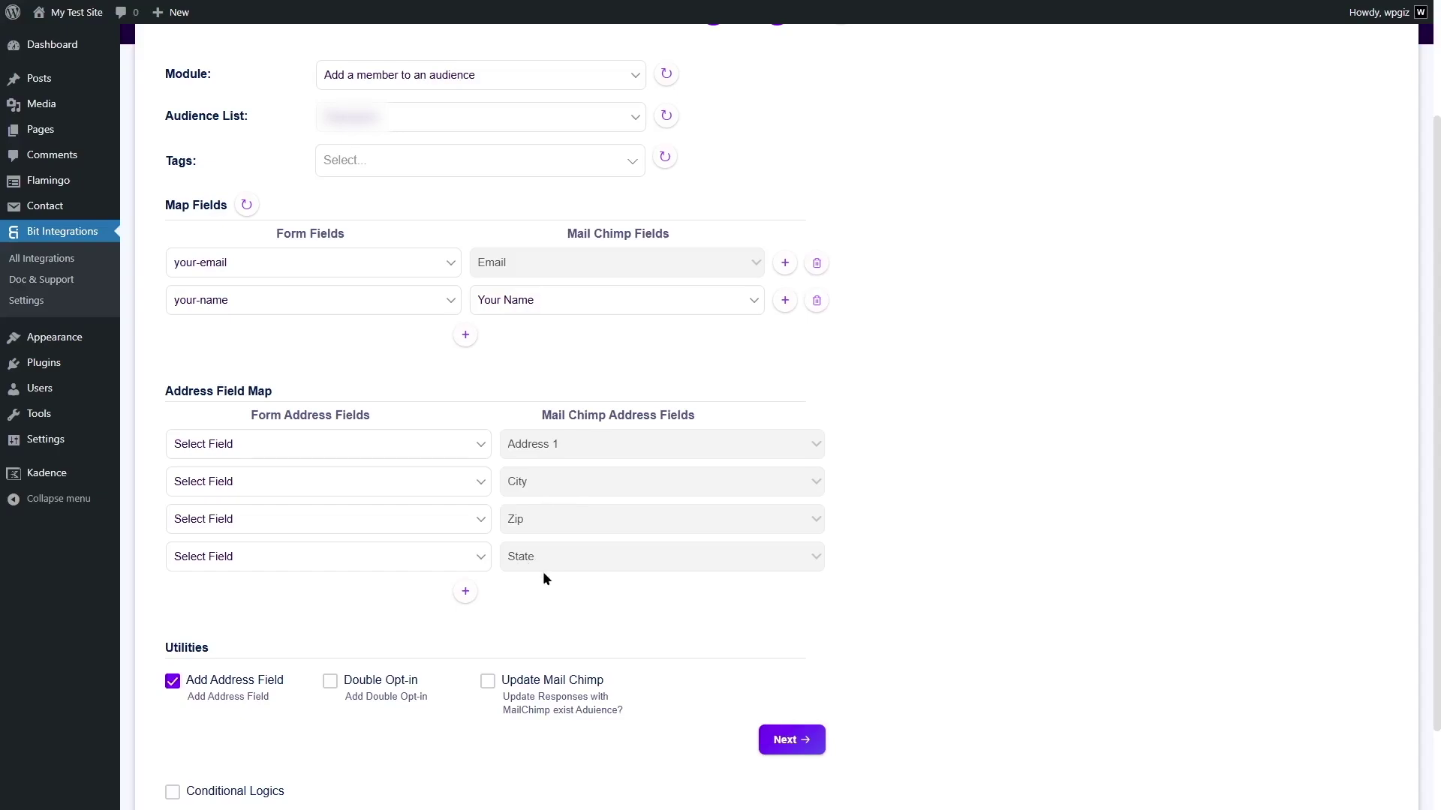
{"action": "left_click", "coordinate": [174, 683]}
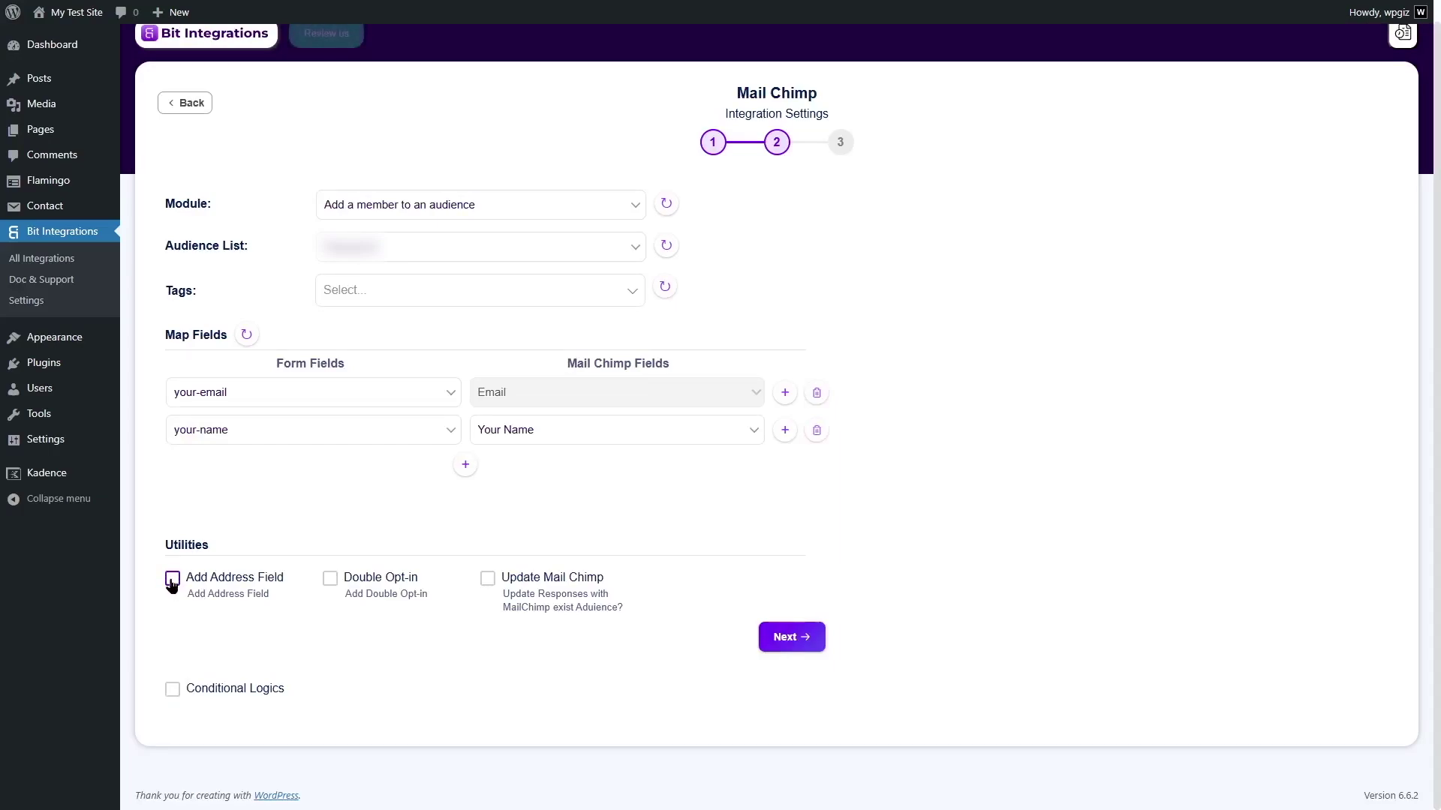
Step: Leave Double Opt-in off and enable Update Mail Chimp for existing audience members
{"action": "left_click", "coordinate": [331, 582]}
{"action": "left_click", "coordinate": [331, 584]}
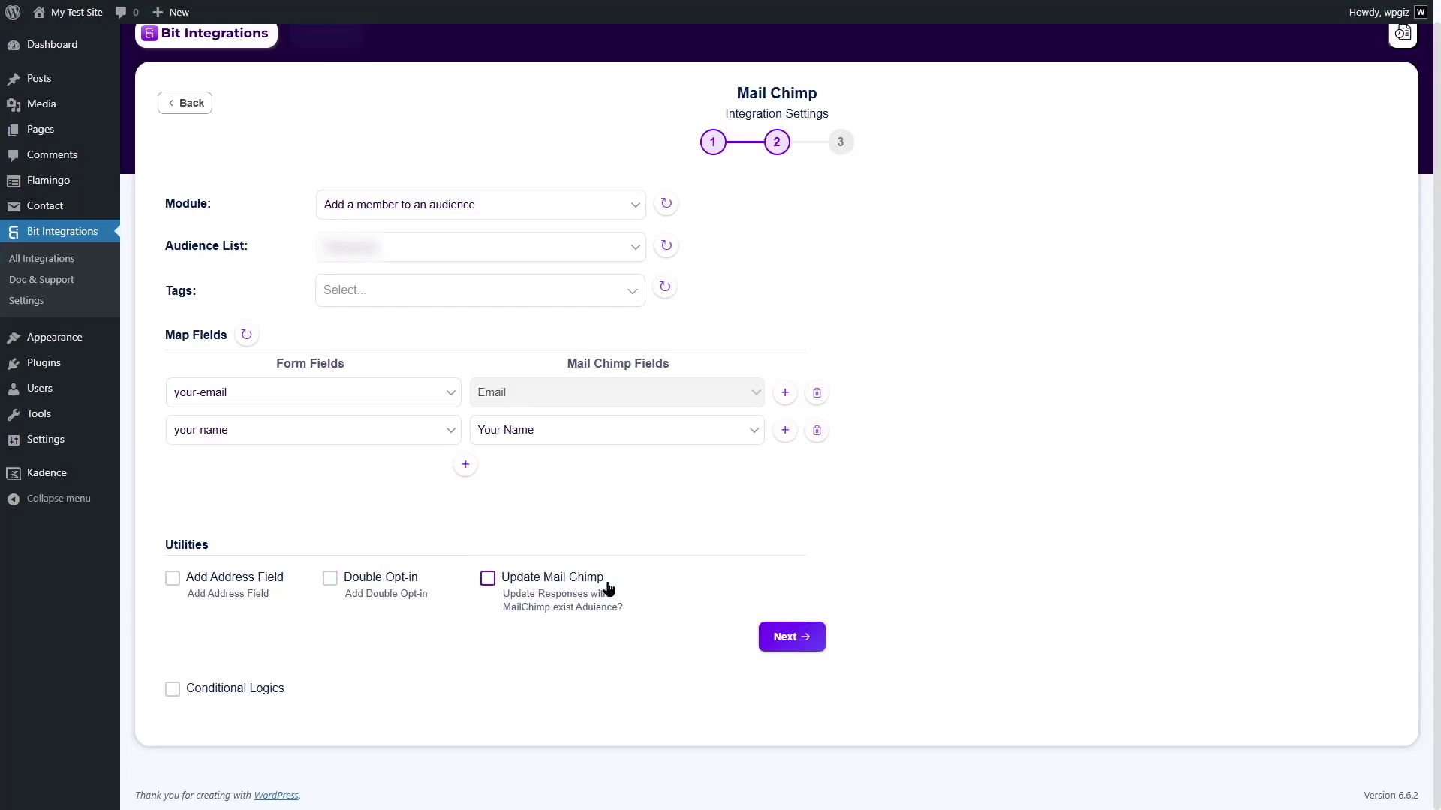
{"action": "left_click", "coordinate": [487, 582]}
{"action": "left_click", "coordinate": [487, 582]}
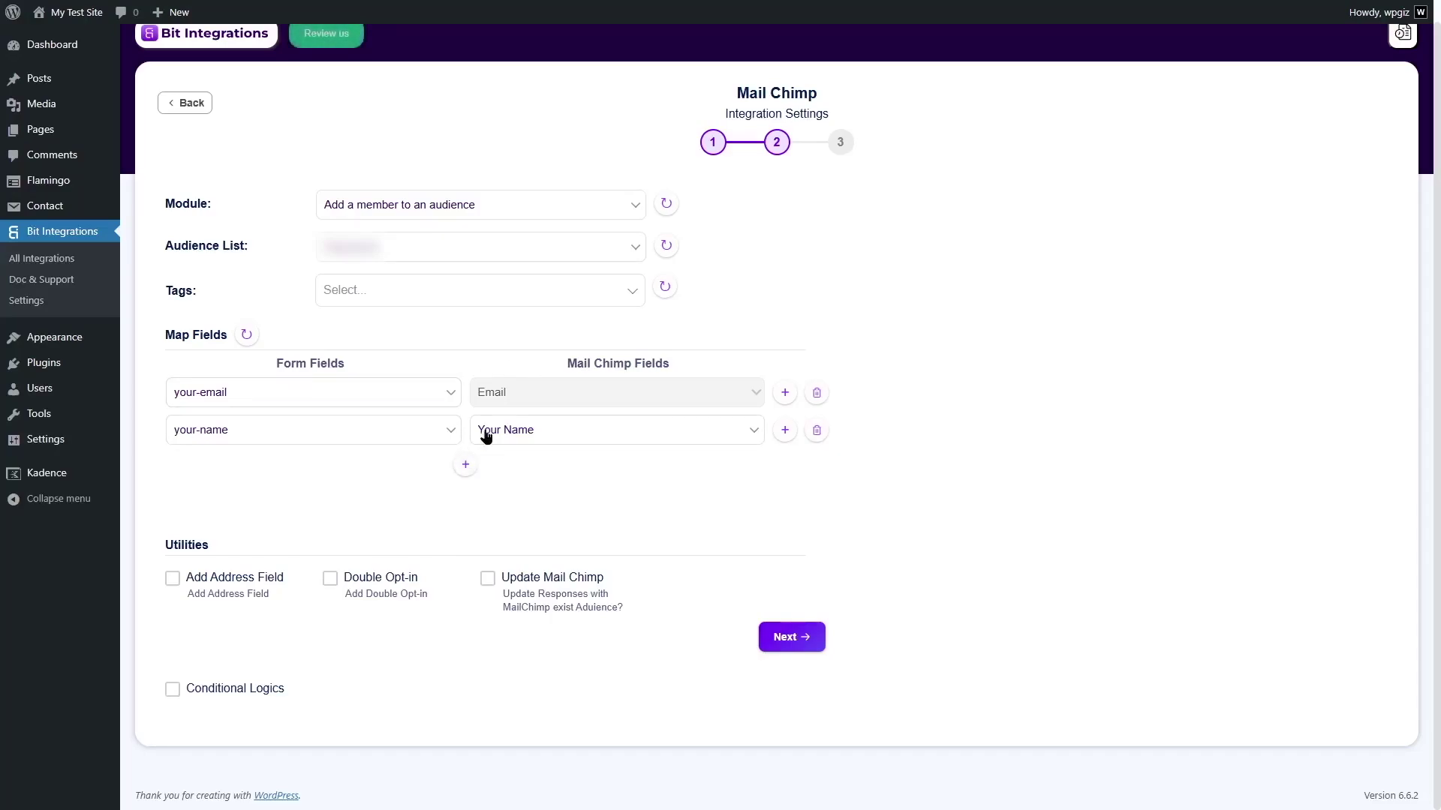
{"action": "left_click", "coordinate": [488, 579]}
{"action": "left_click", "coordinate": [171, 692]}
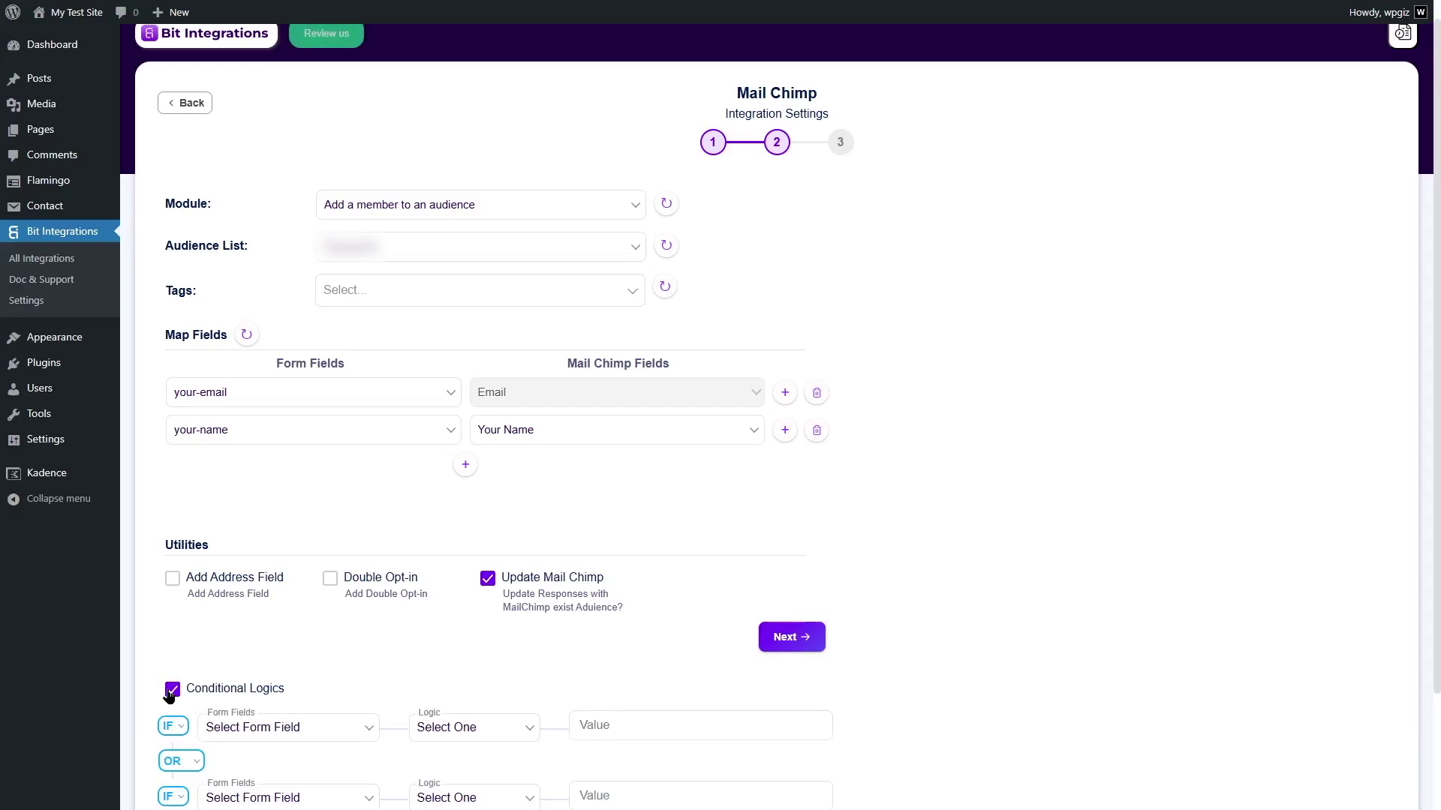
{"action": "scroll", "coordinate": [170, 696], "scroll_direction": "down", "scroll_amount": 2}
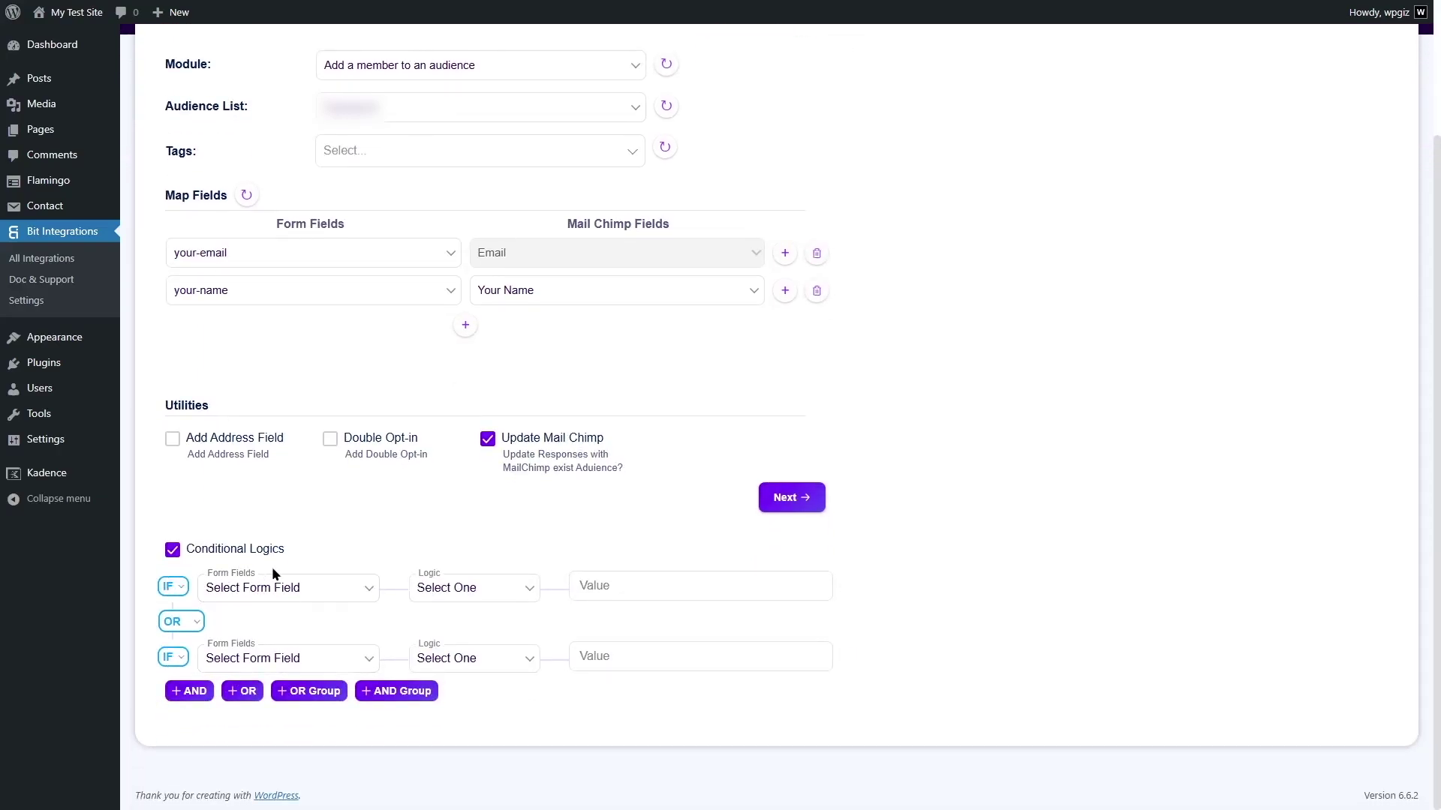
{"action": "left_click", "coordinate": [311, 589]}
{"action": "left_click", "coordinate": [444, 517]}
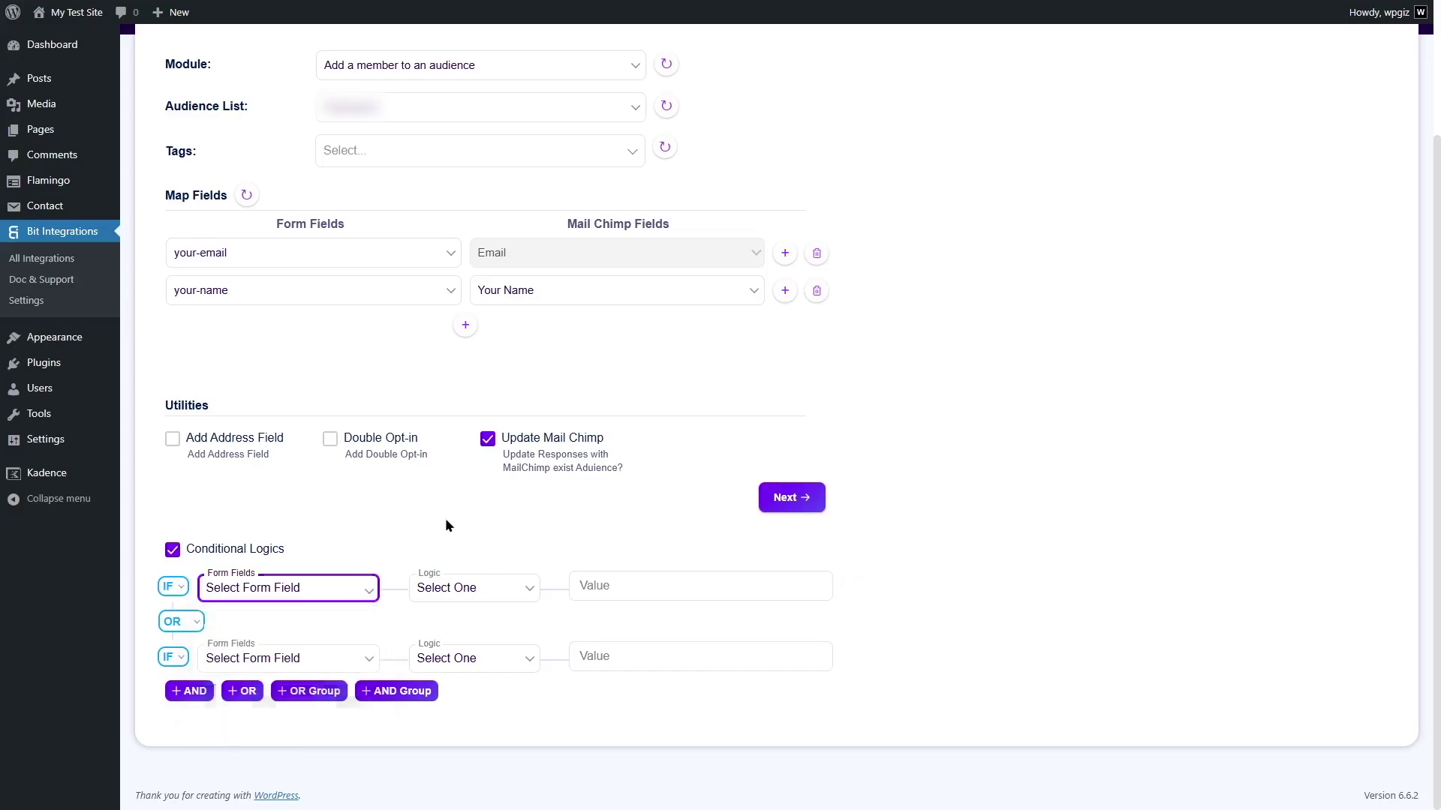
{"action": "left_click", "coordinate": [460, 590]}
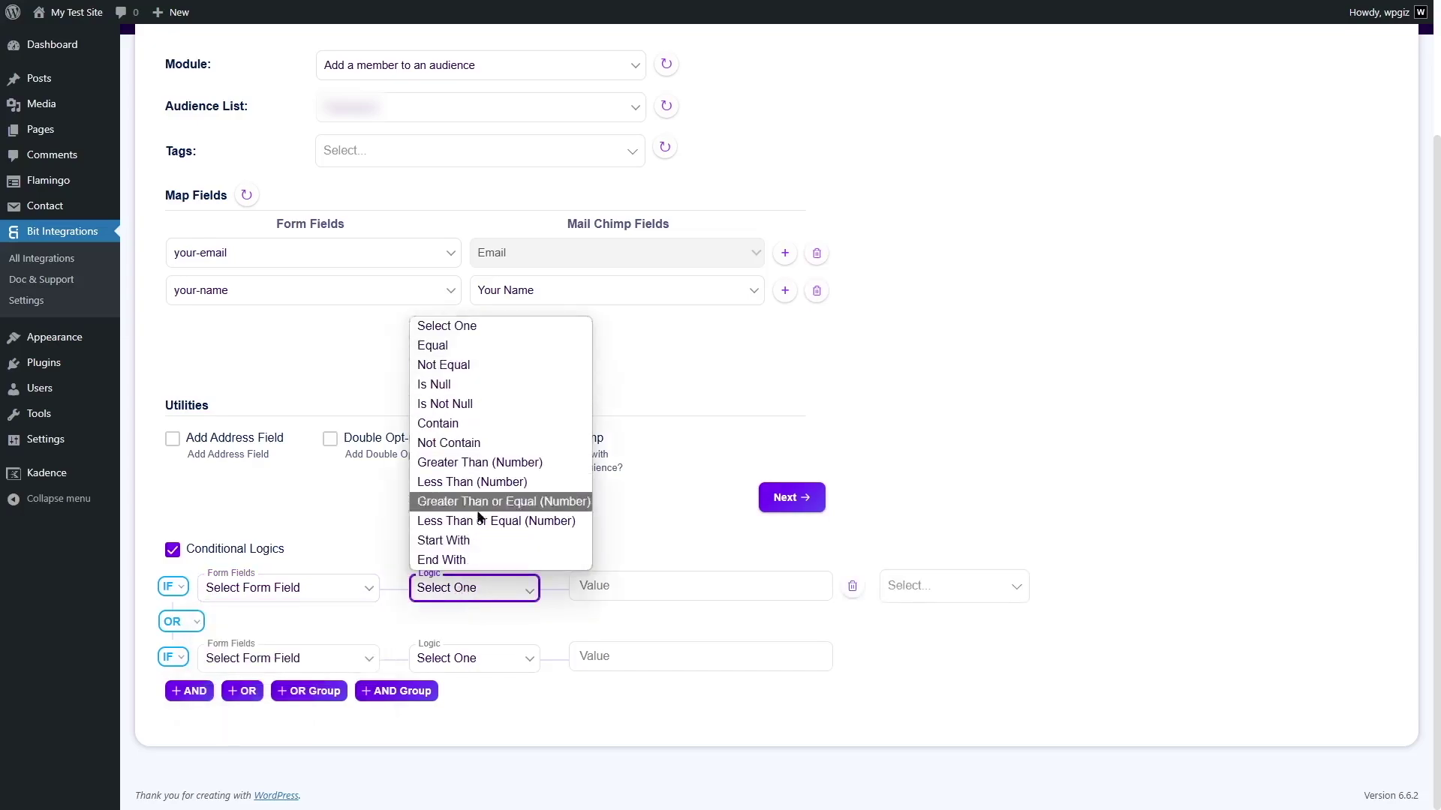
{"action": "left_click", "coordinate": [475, 590]}
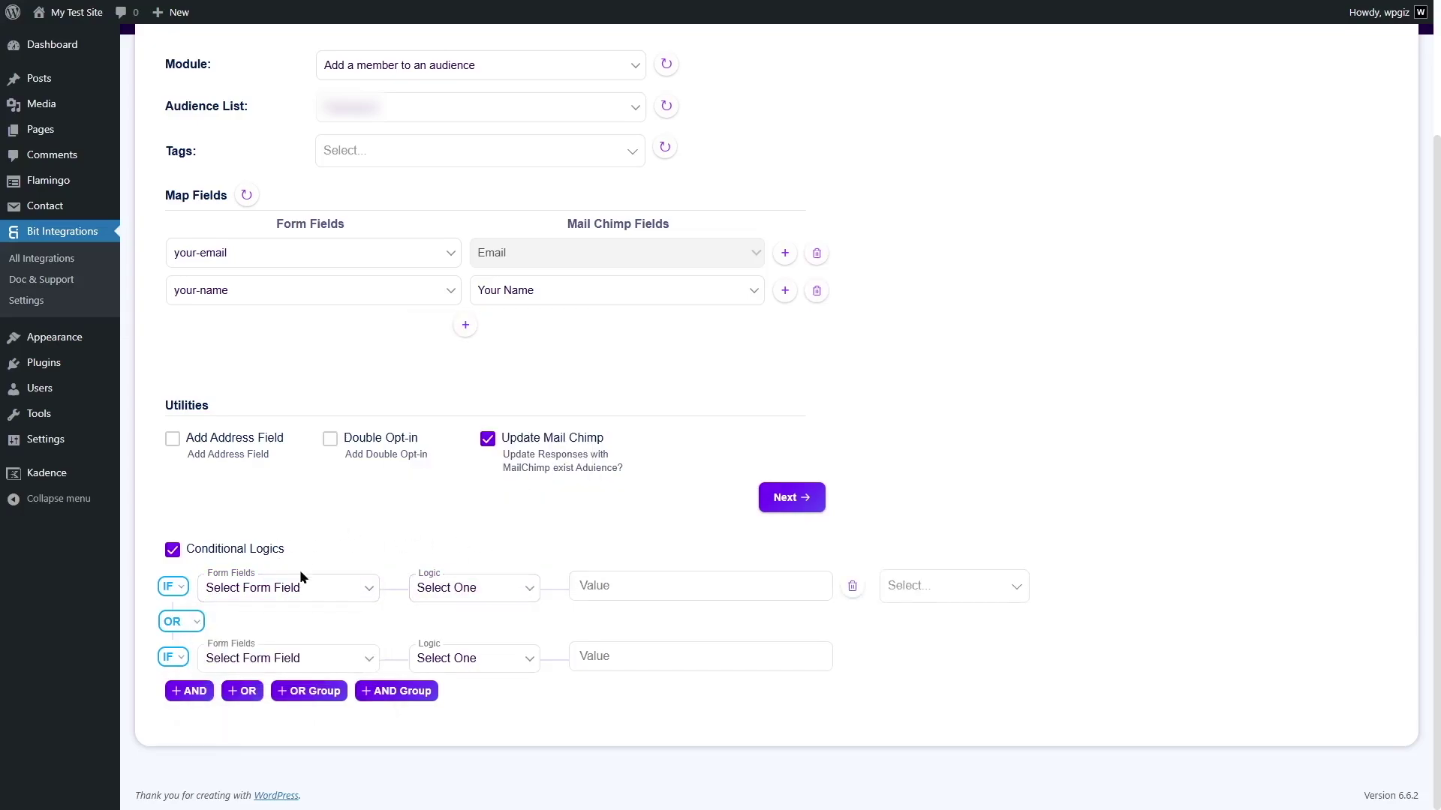
{"action": "left_click", "coordinate": [691, 579]}
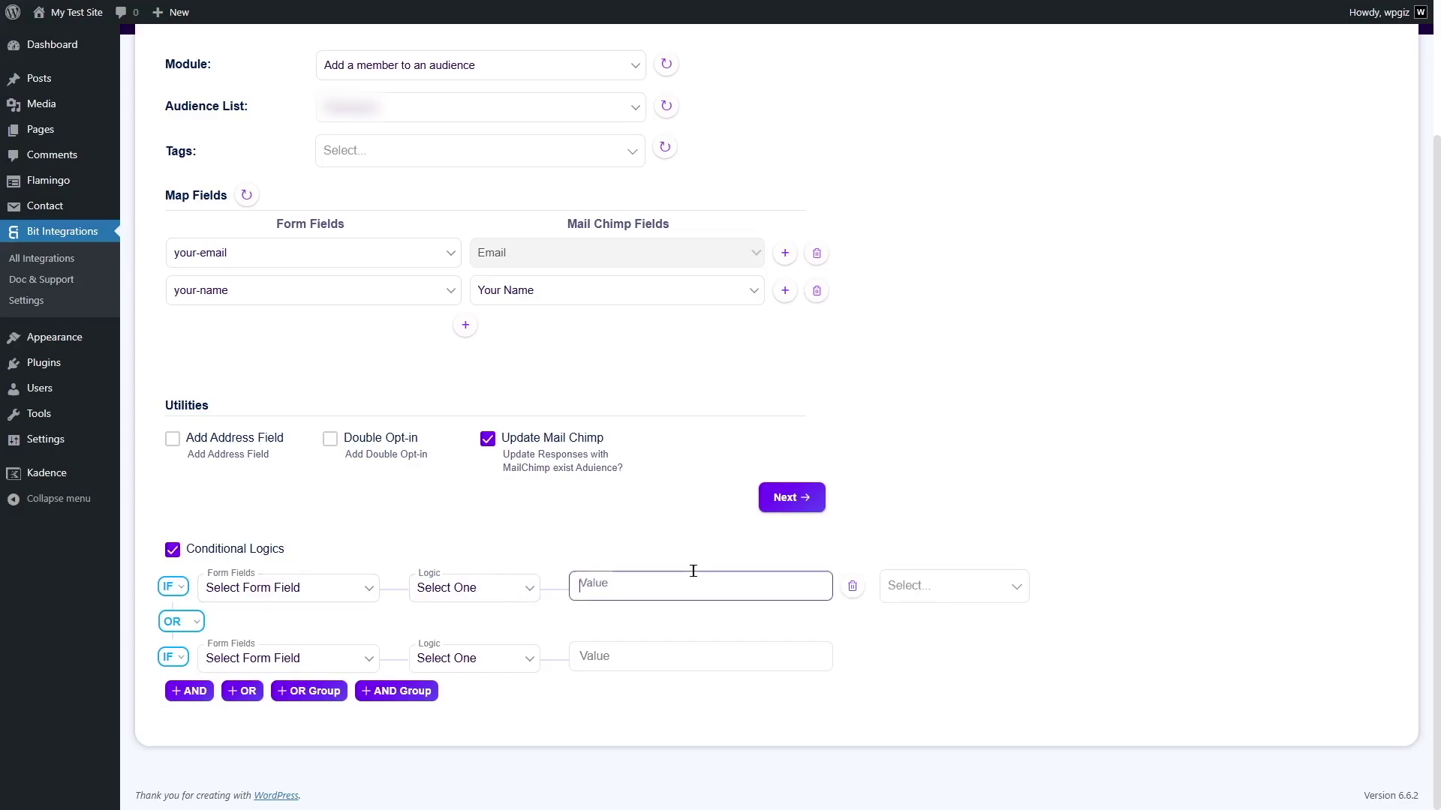
{"action": "left_click", "coordinate": [990, 513]}
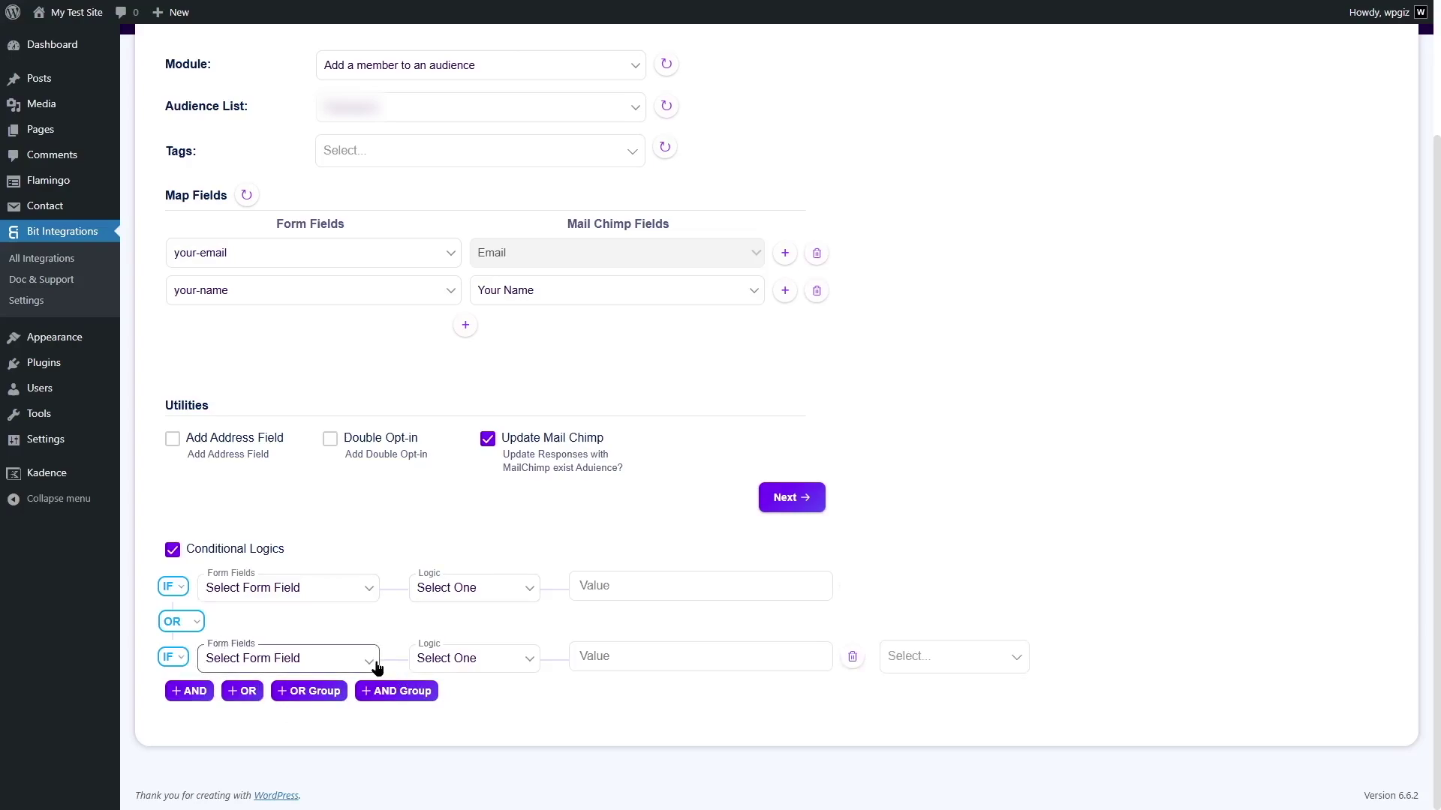
{"action": "left_click", "coordinate": [172, 551]}
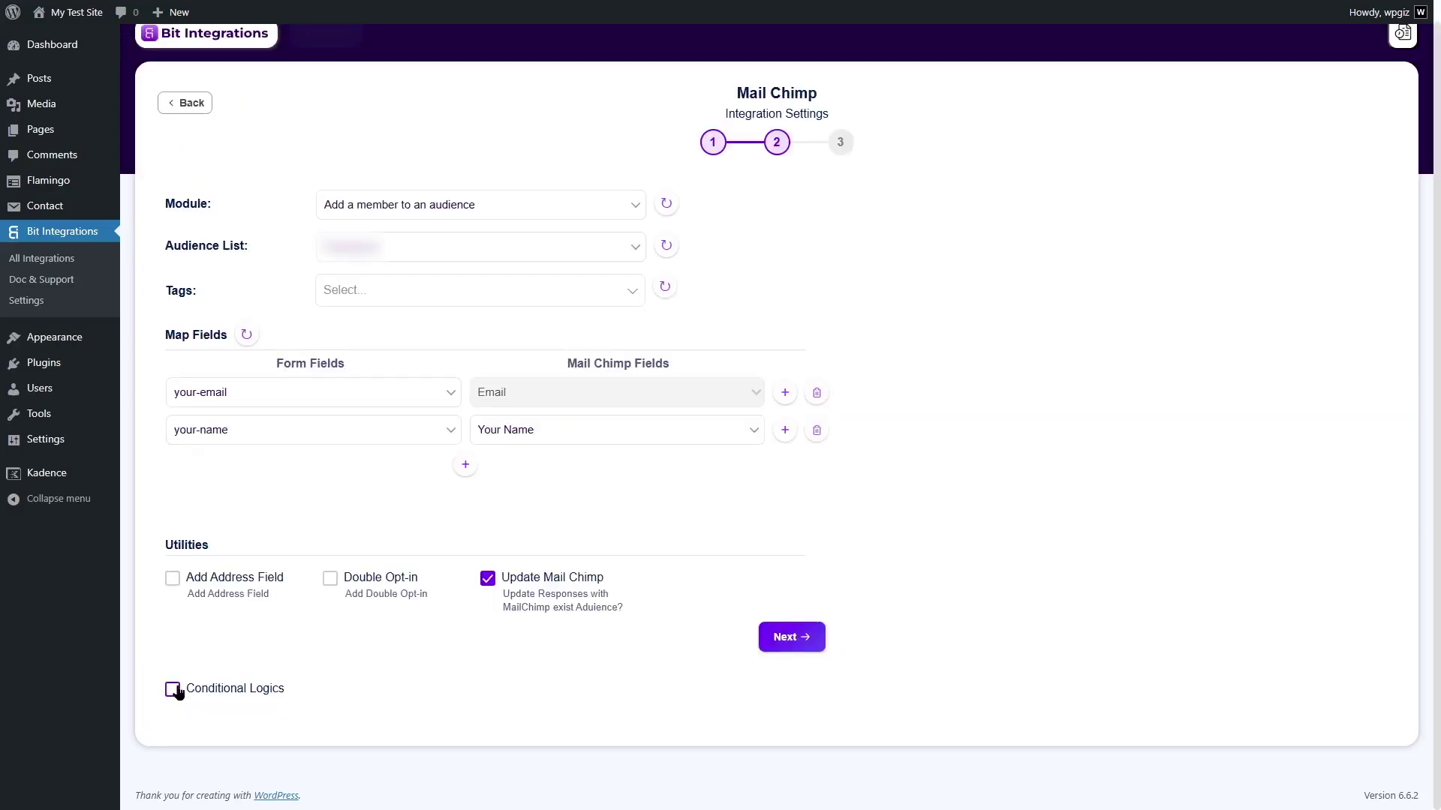
Step: Finish and save the Contact Form 7 to Mail Chimp integration, then view the live site
{"action": "left_click", "coordinate": [782, 639]}
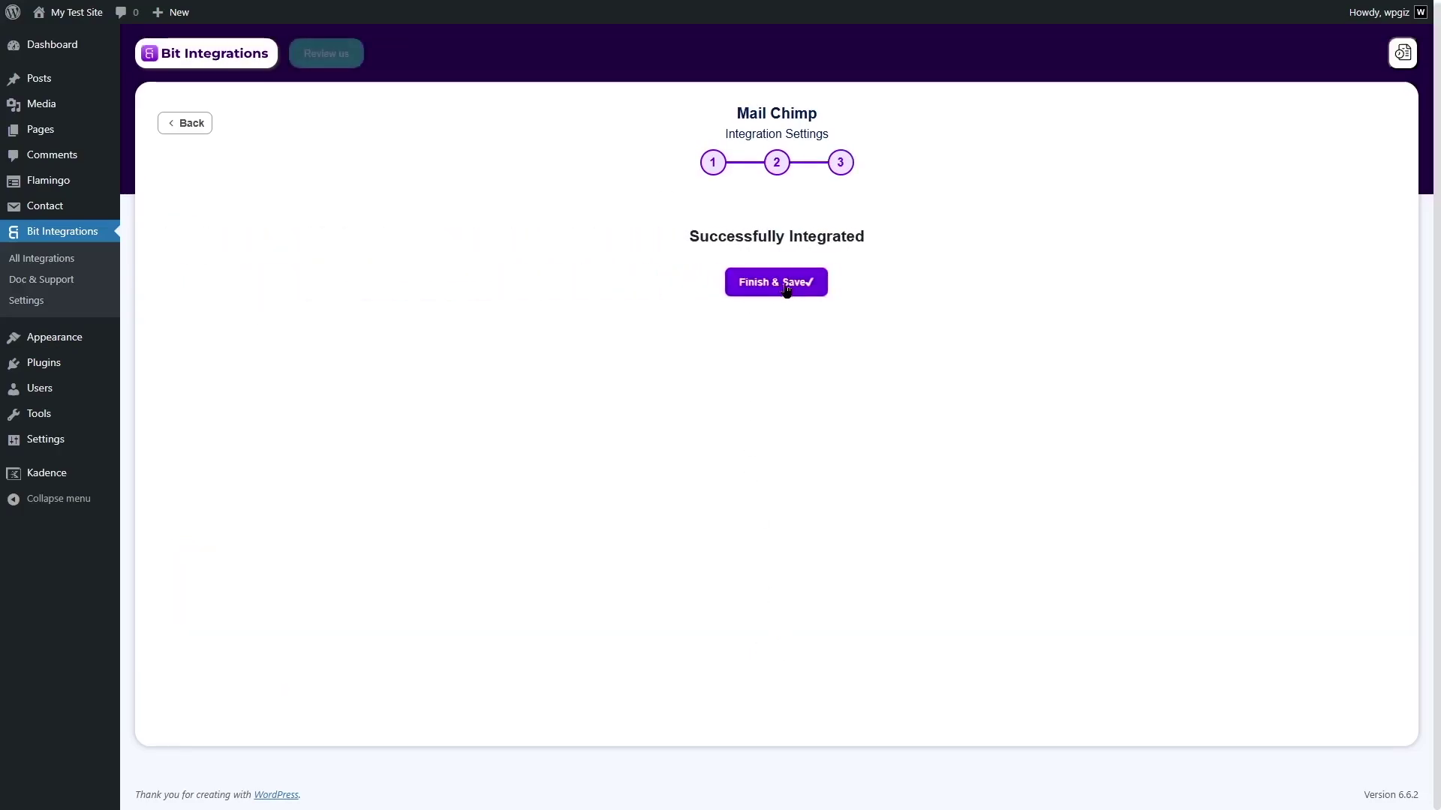
{"action": "left_click", "coordinate": [785, 285]}
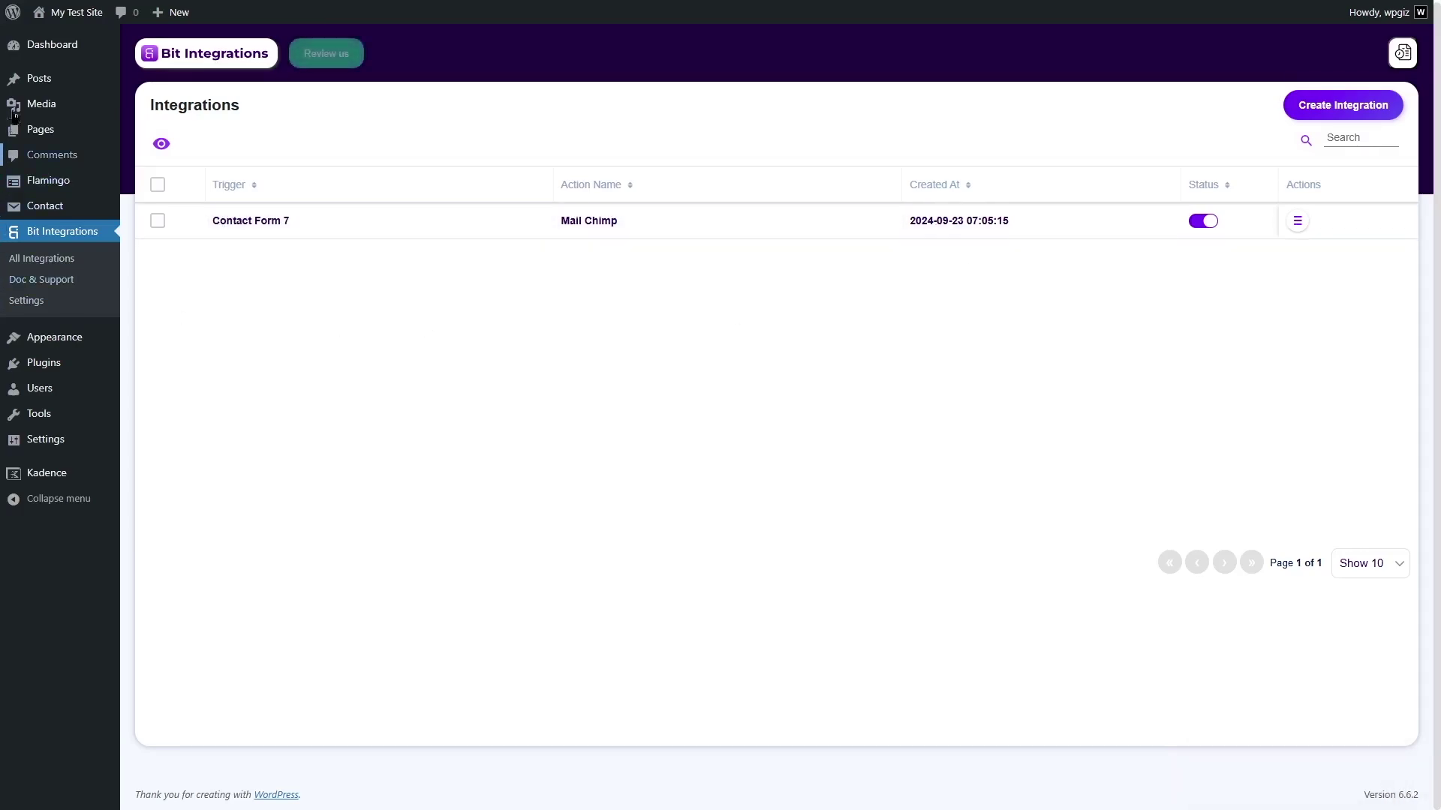
{"action": "mouse_move", "coordinate": [71, 12]}
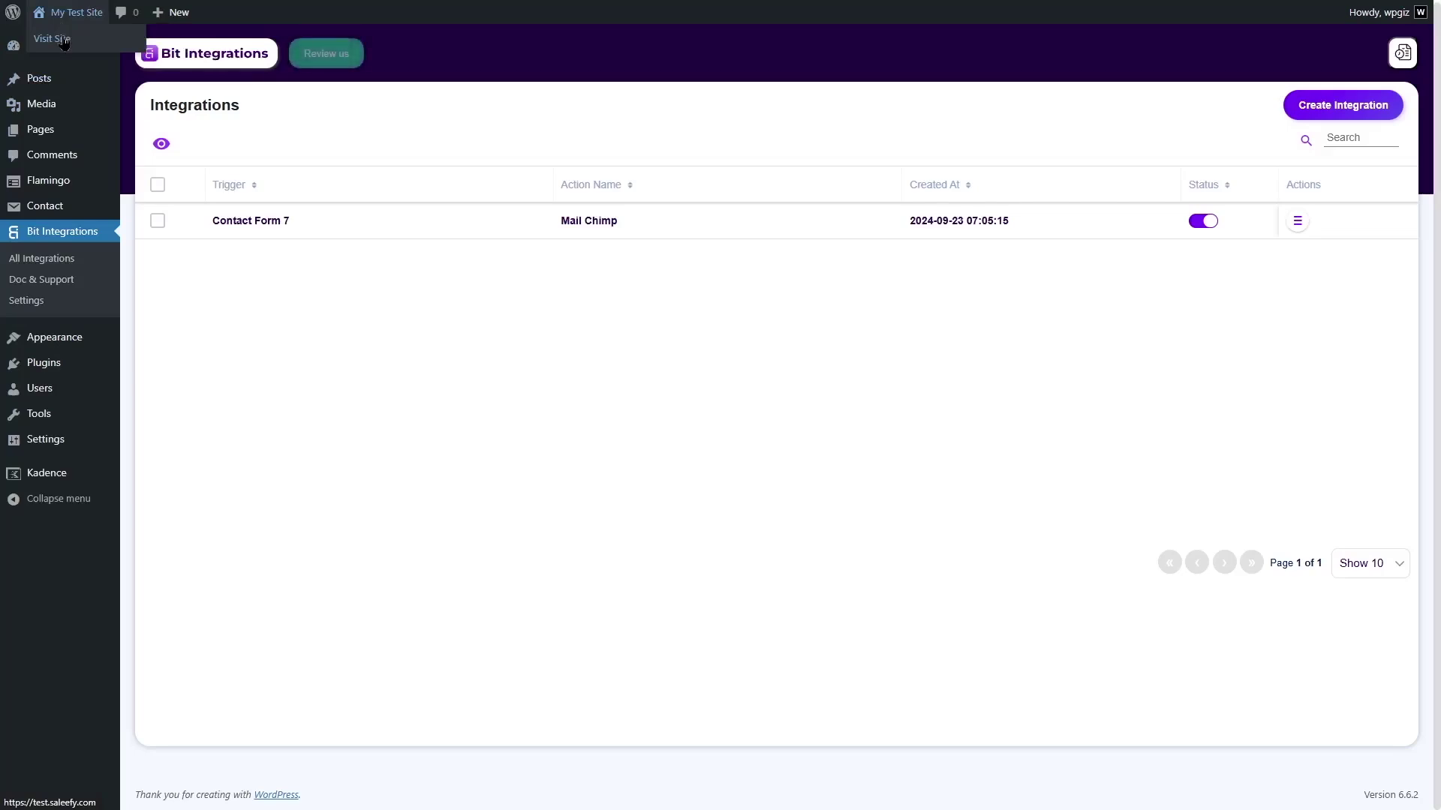
{"action": "left_click", "coordinate": [63, 40]}
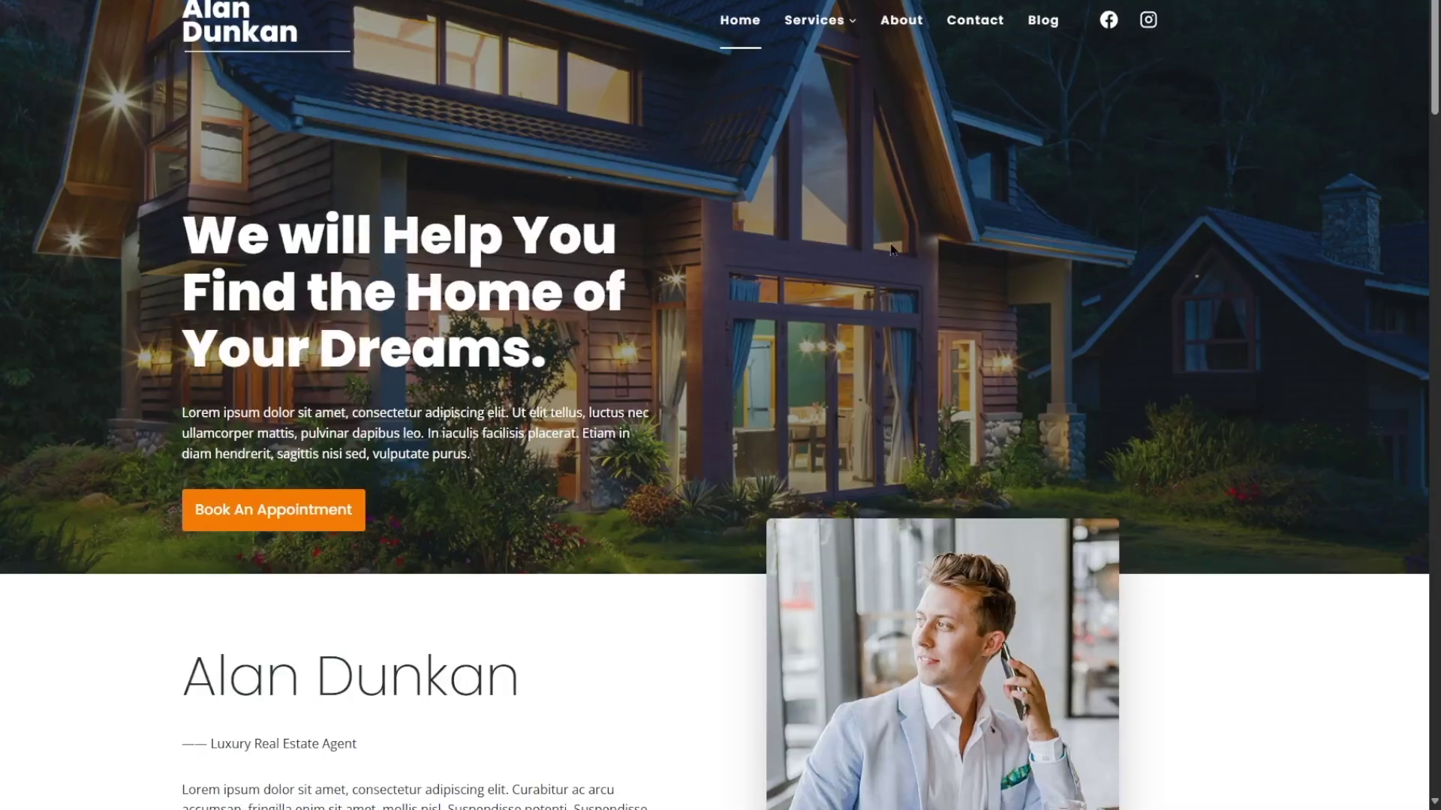
Step: Fill in and submit a test inquiry through the Contact page form
{"action": "left_click", "coordinate": [974, 21]}
{"action": "scroll", "coordinate": [987, 163], "scroll_direction": "down", "scroll_amount": 3}
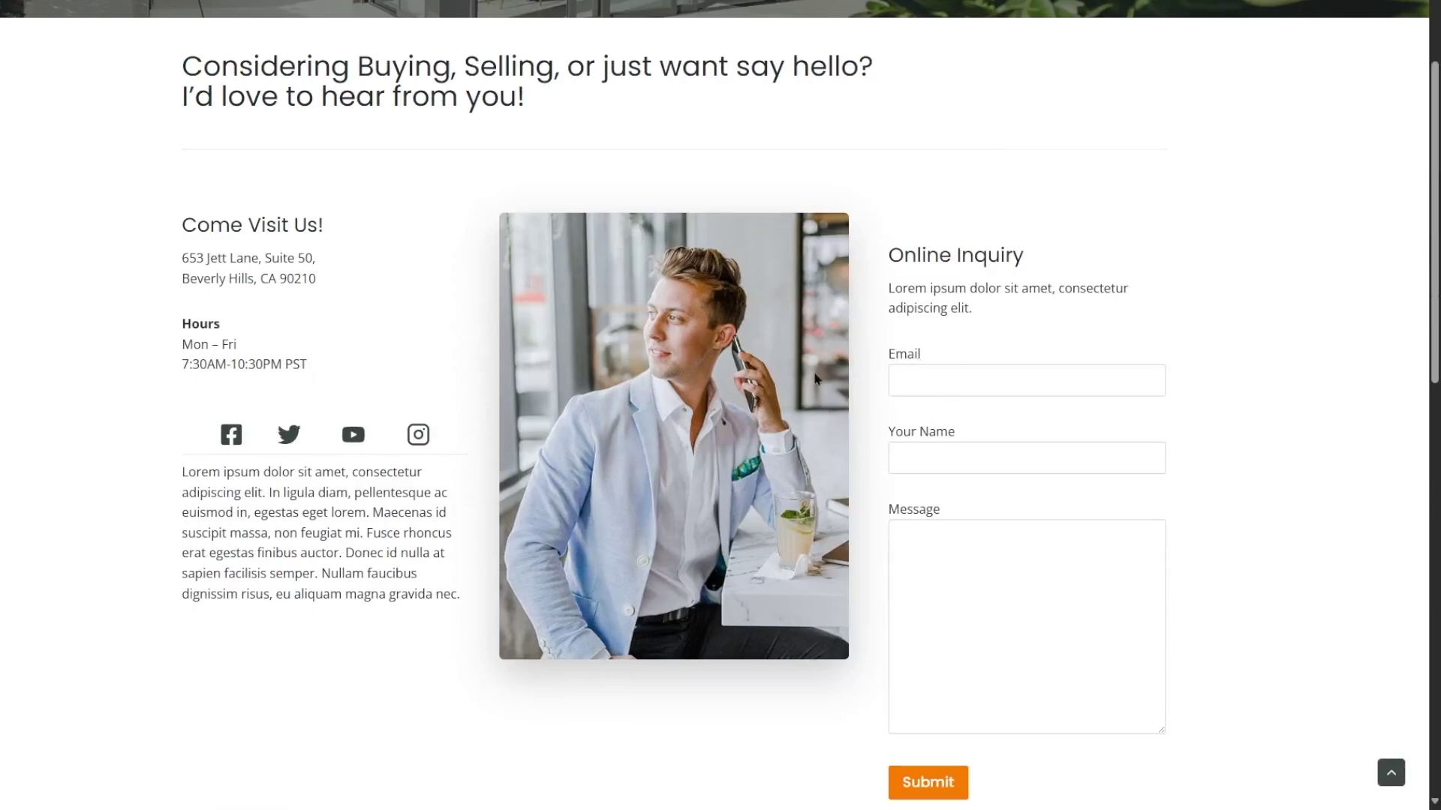
{"action": "left_click", "coordinate": [966, 375]}
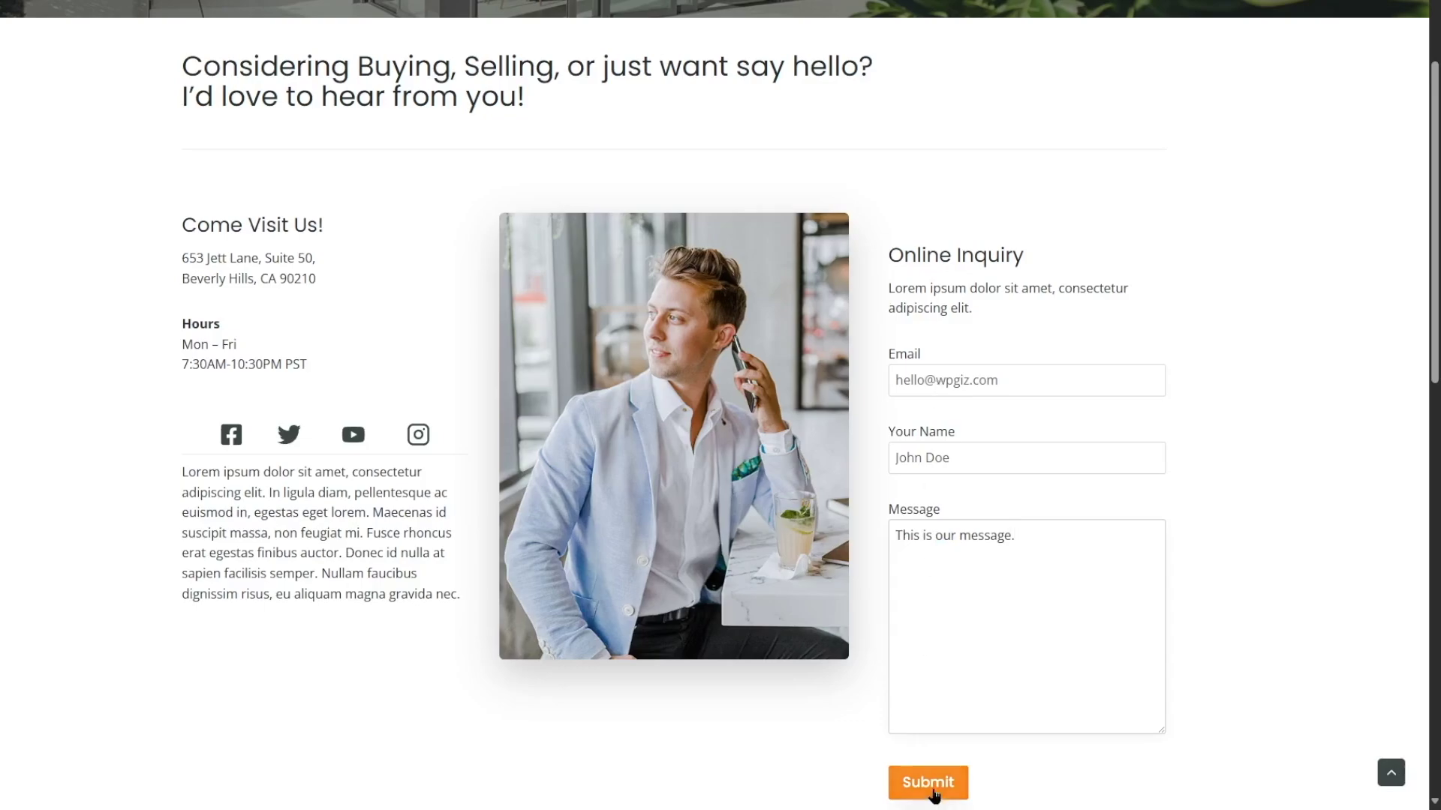
{"action": "left_click", "coordinate": [926, 783]}
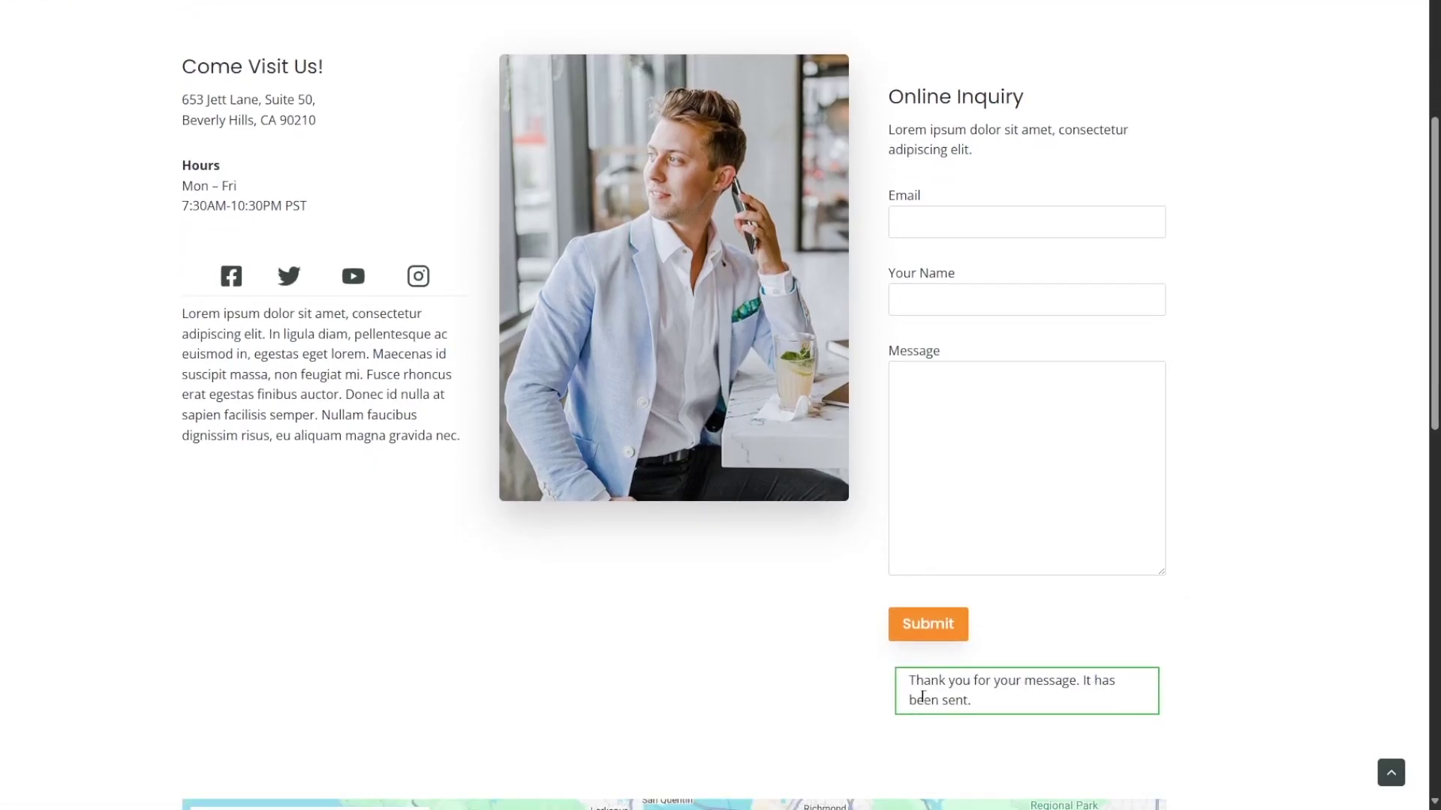
{"action": "scroll", "coordinate": [969, 703], "scroll_direction": "up", "scroll_amount": 2}
{"action": "scroll", "coordinate": [970, 703], "scroll_direction": "up", "scroll_amount": 3}
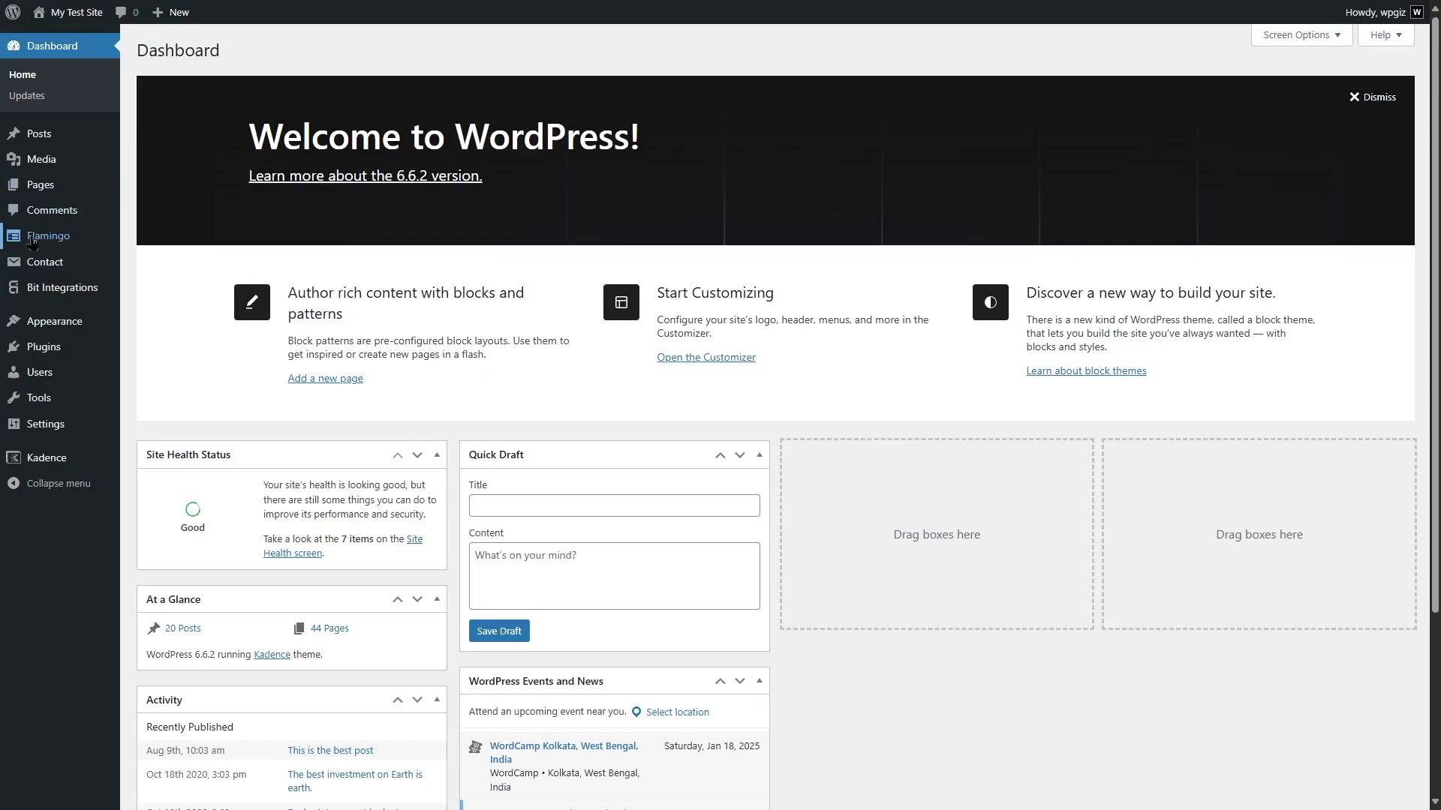
Step: View the test submission's captured fields in Flamingo's Inbound Messages
{"action": "mouse_move", "coordinate": [26, 243]}
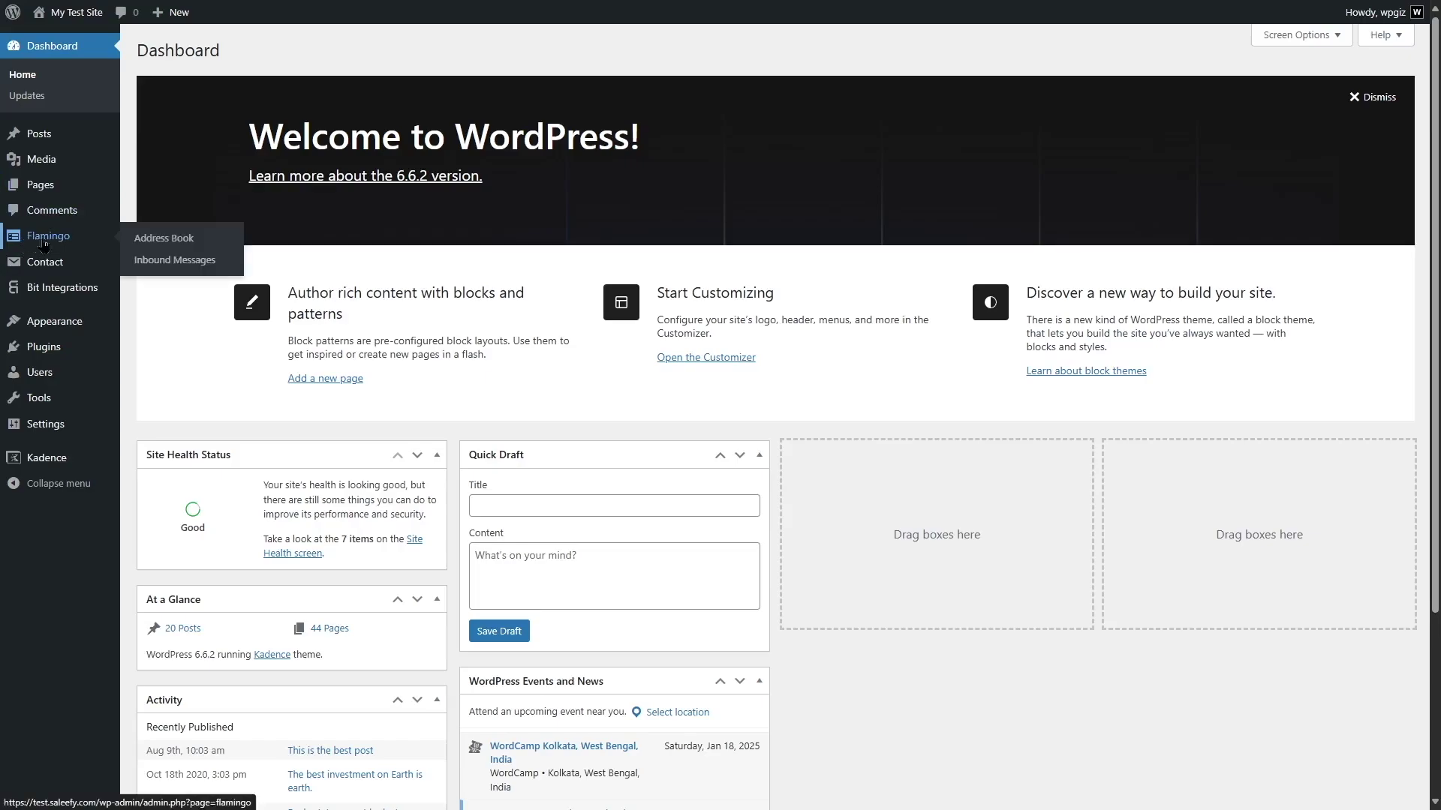
{"action": "left_click", "coordinate": [141, 262]}
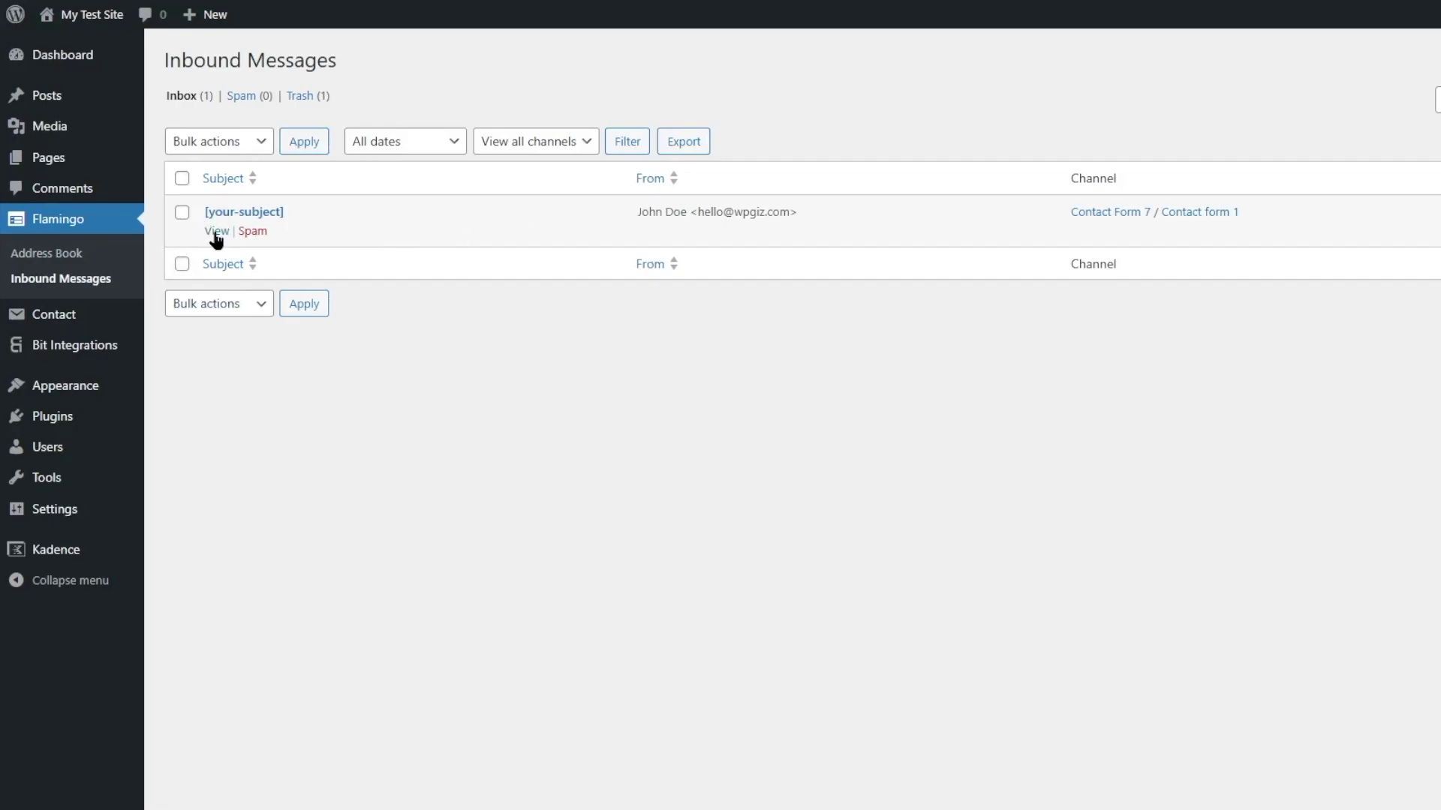
{"action": "left_click", "coordinate": [216, 234]}
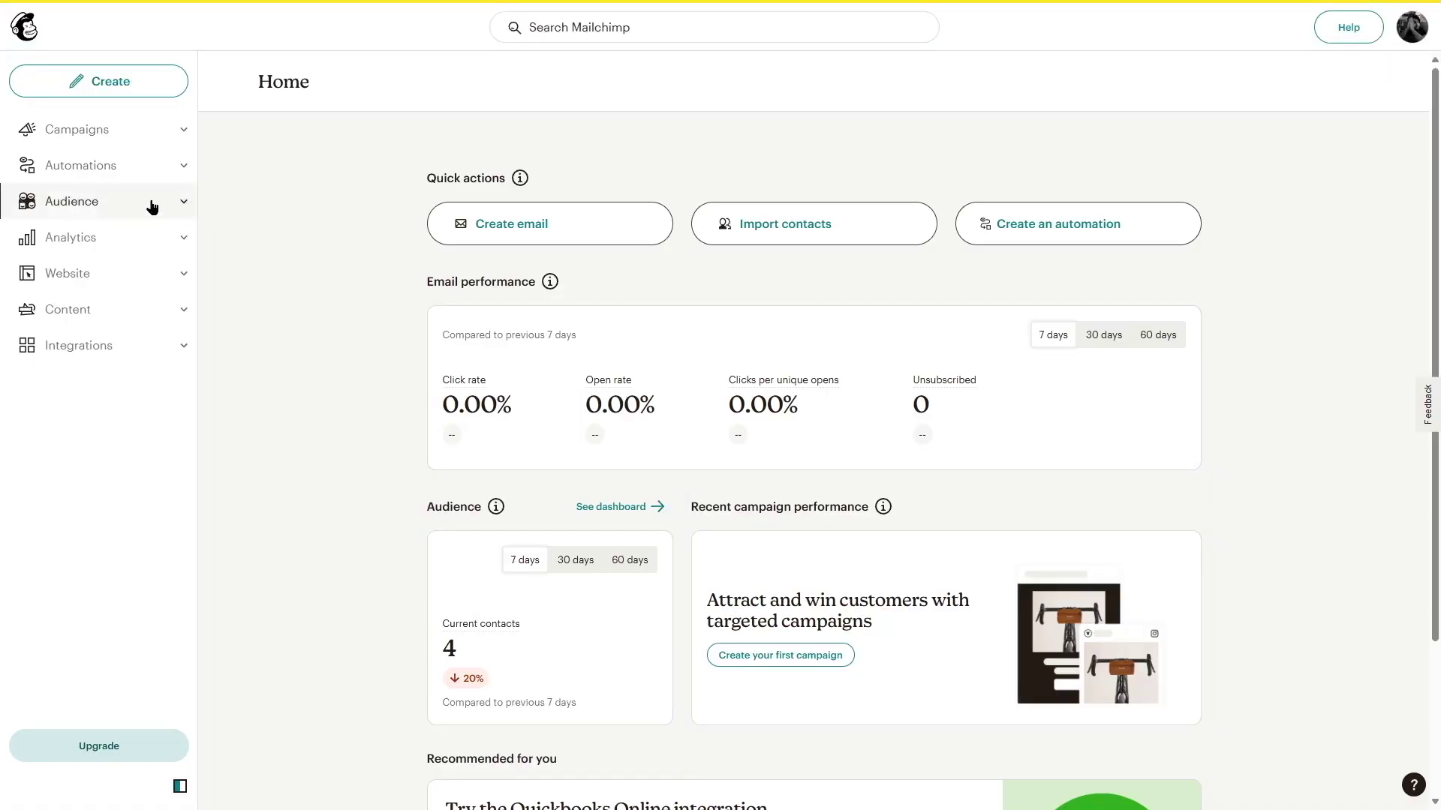
Step: Open the new test contact's profile from the audience's All contacts list
{"action": "left_click", "coordinate": [23, 208]}
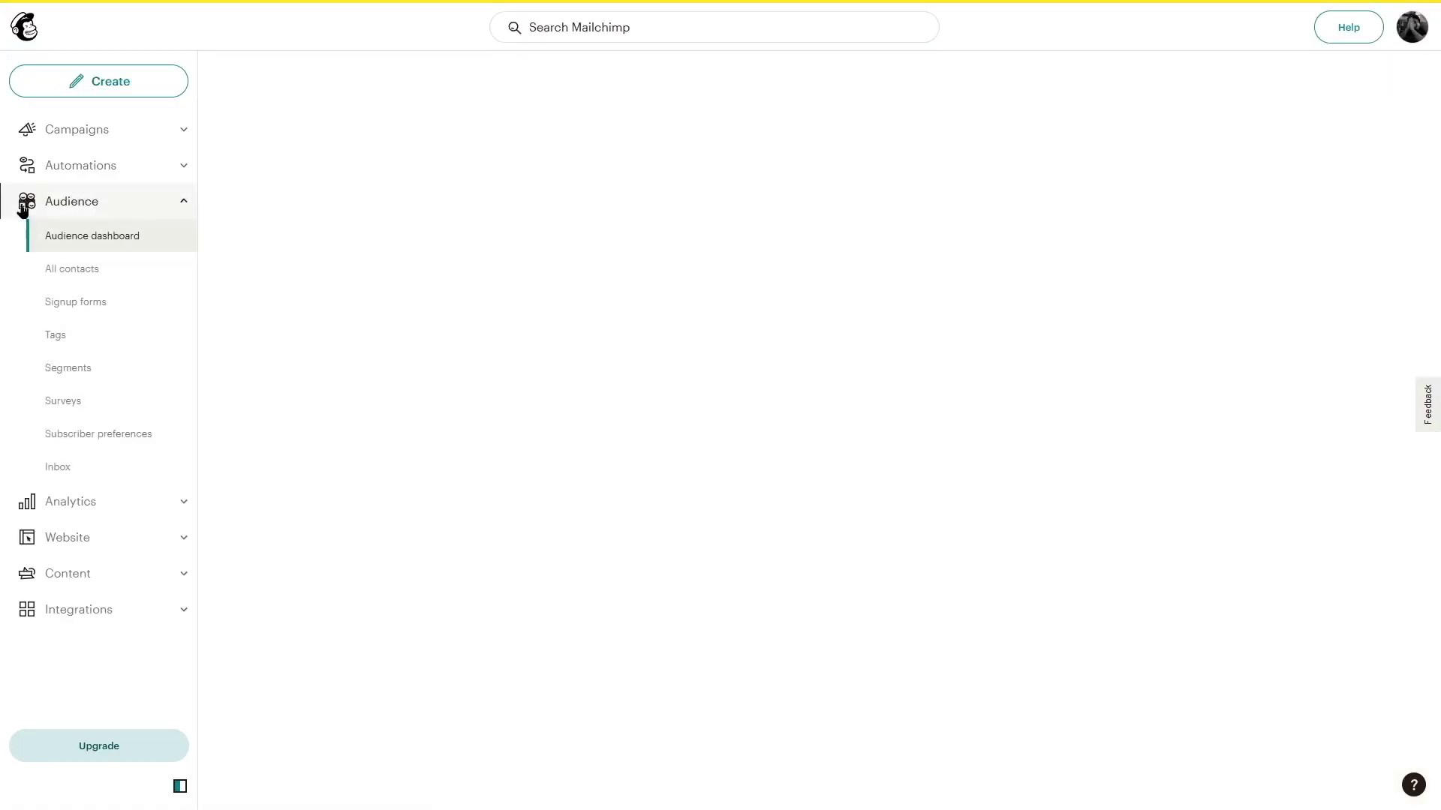
{"action": "left_click", "coordinate": [54, 272]}
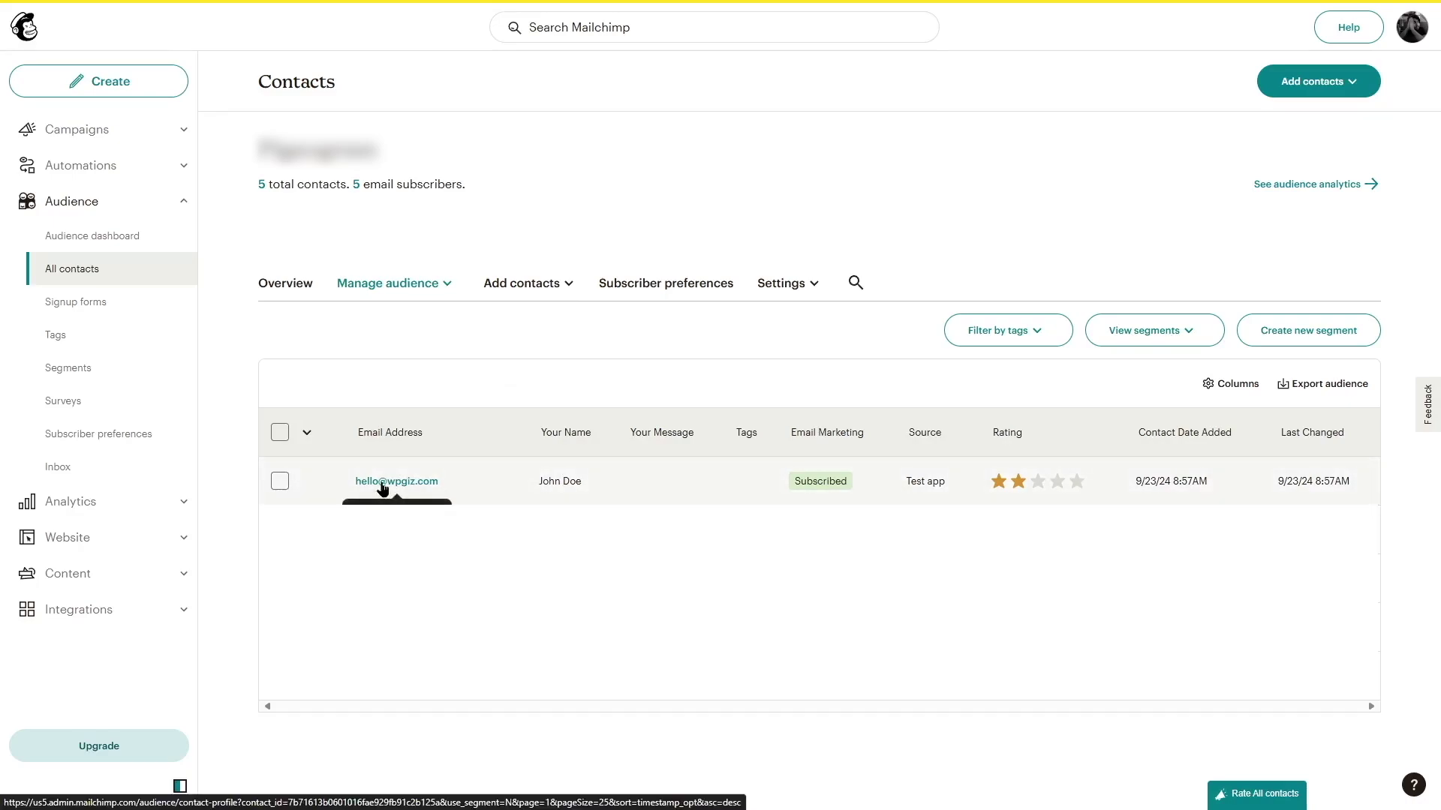
{"action": "left_click", "coordinate": [383, 484]}
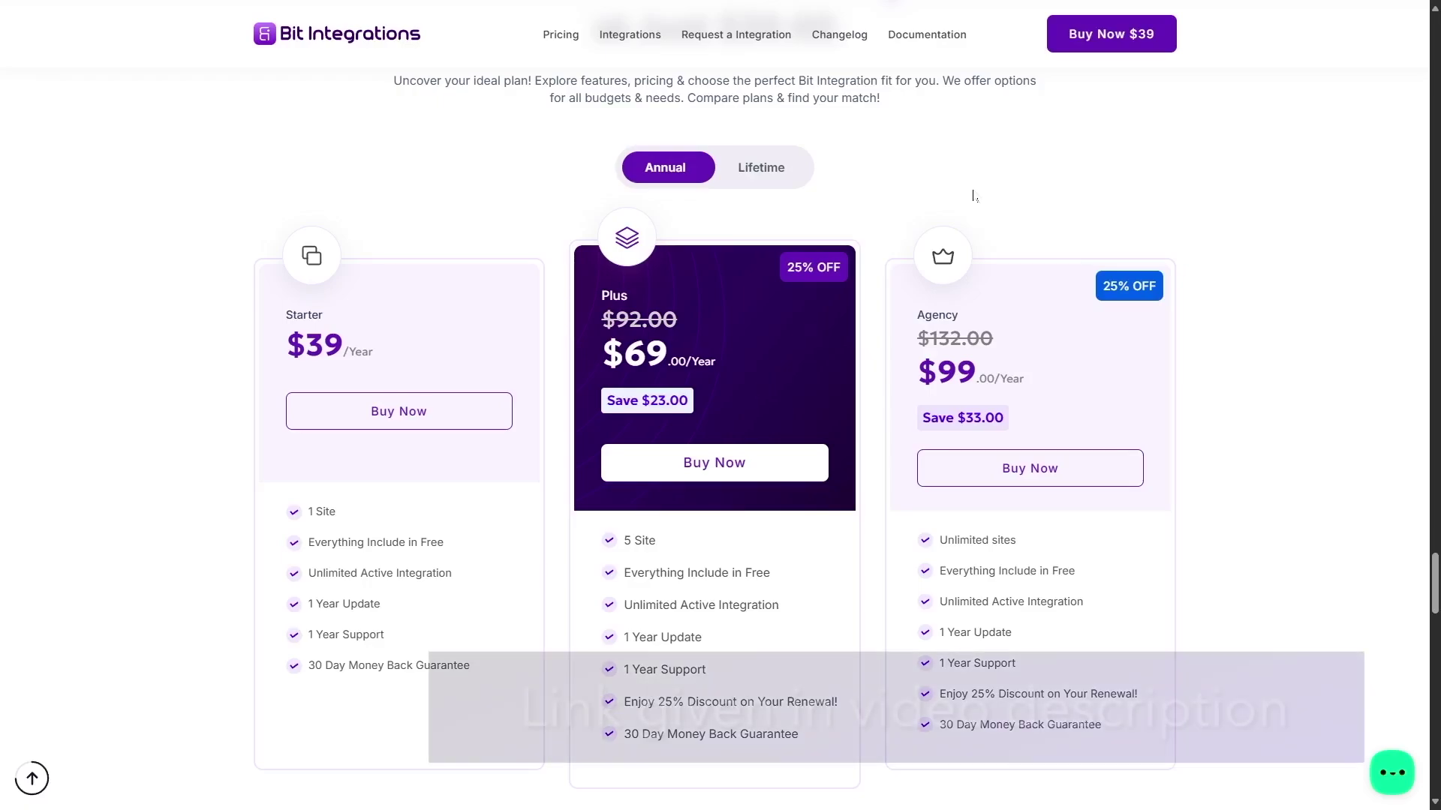
Step: Compare Lifetime and annual prices for the Starter, Plus and Agency plans, ending on annual
{"action": "scroll", "coordinate": [1310, 301], "scroll_direction": "up", "scroll_amount": 1}
{"action": "scroll", "coordinate": [1309, 301], "scroll_direction": "up", "scroll_amount": 1}
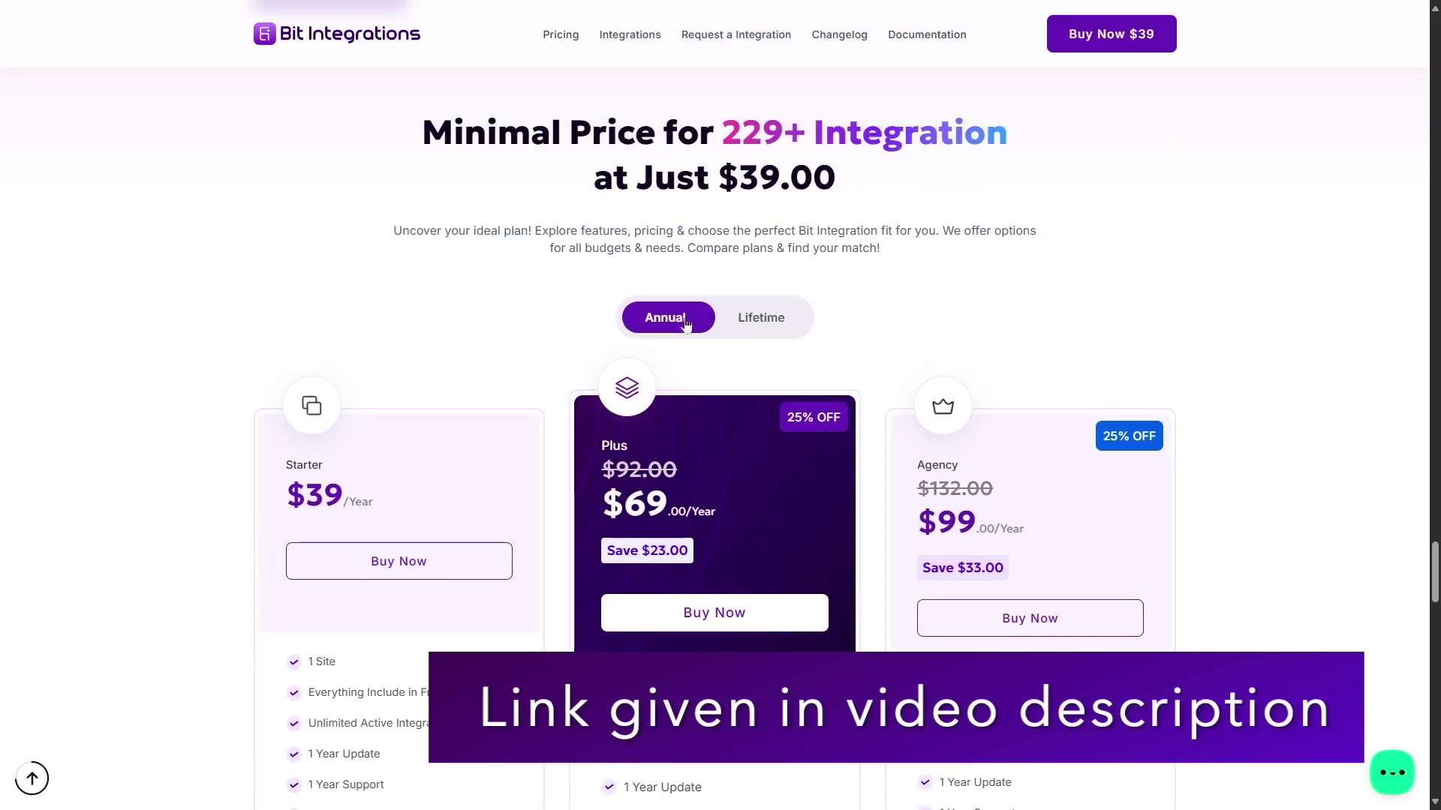
{"action": "left_click", "coordinate": [759, 316]}
{"action": "left_click", "coordinate": [666, 318]}
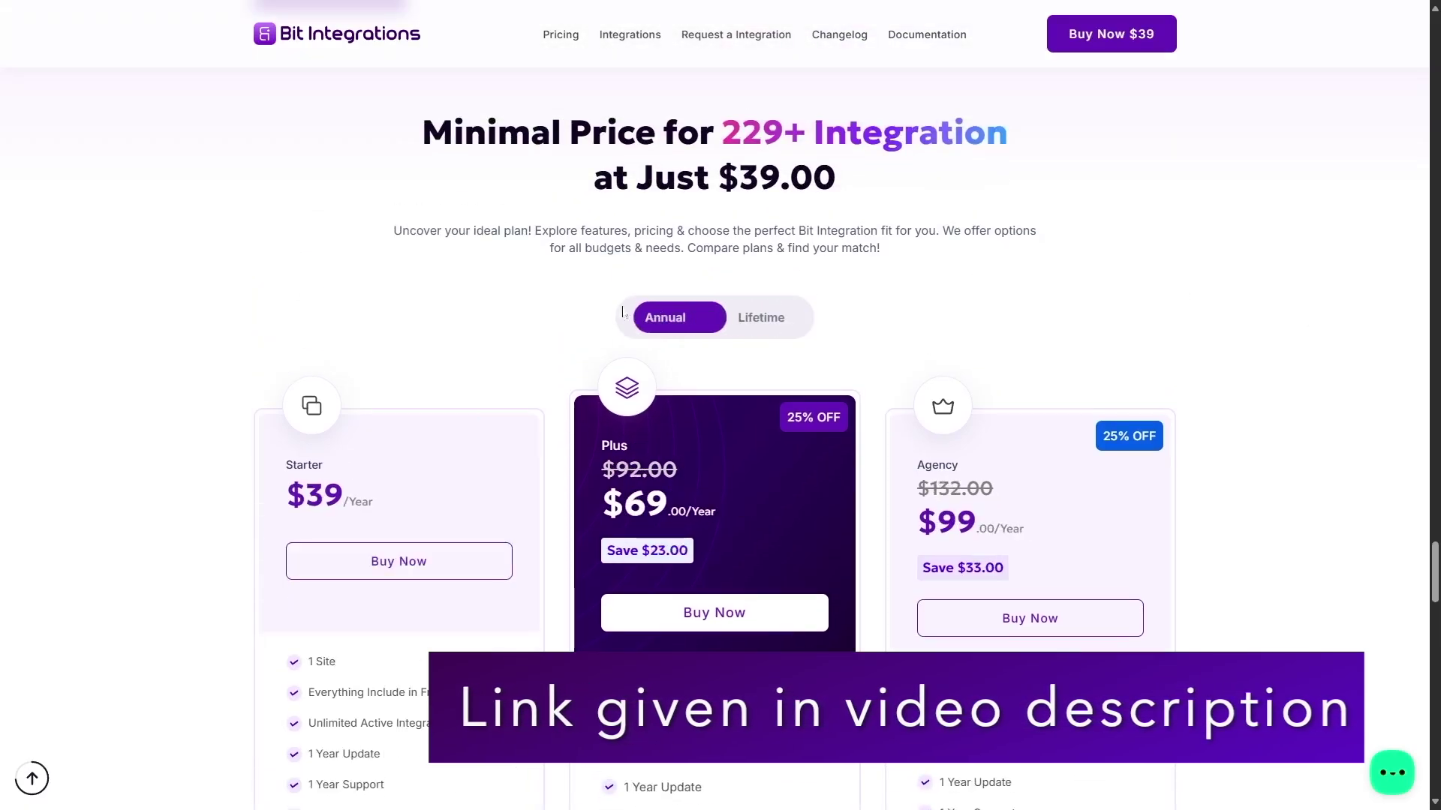
{"action": "scroll", "coordinate": [654, 320], "scroll_direction": "down", "scroll_amount": 2}
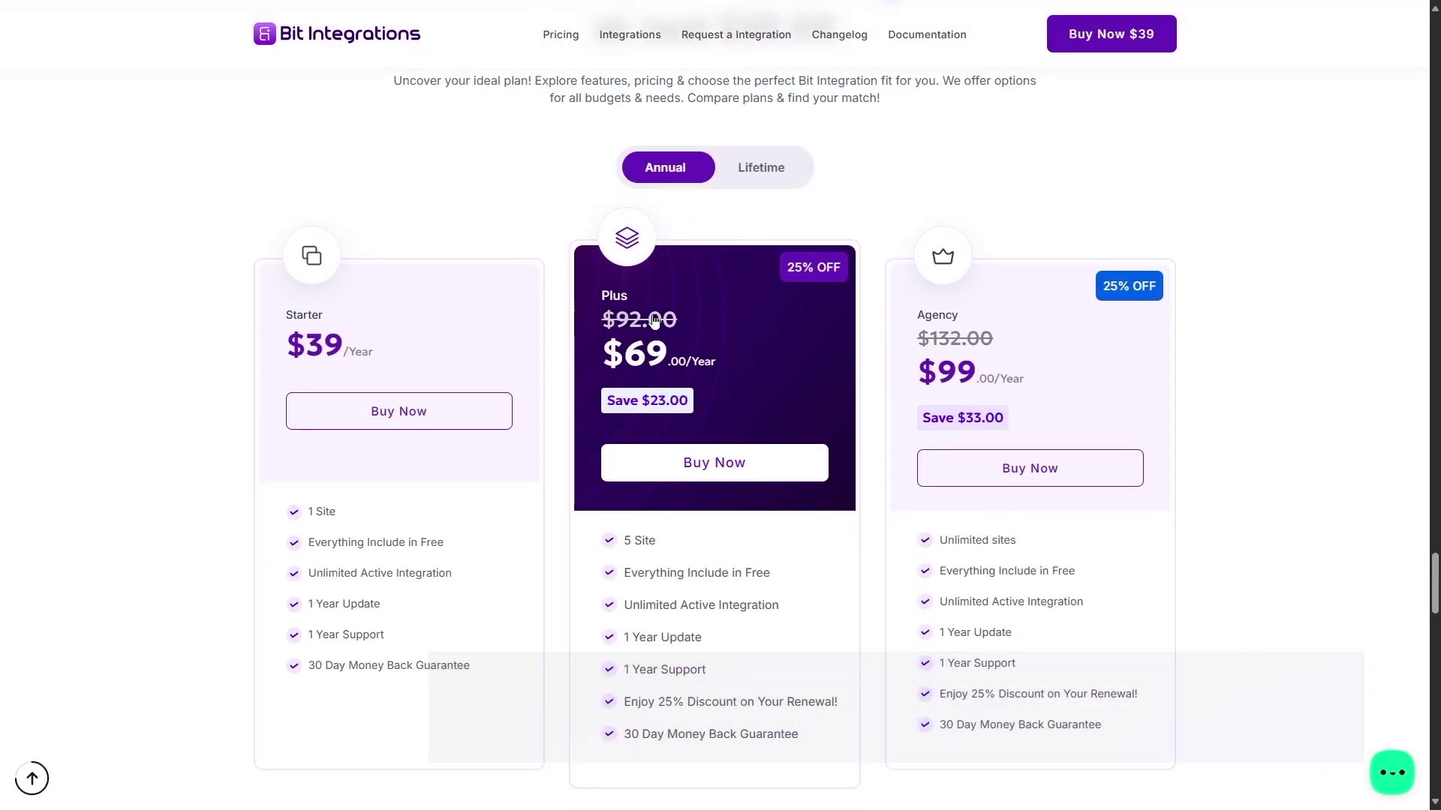